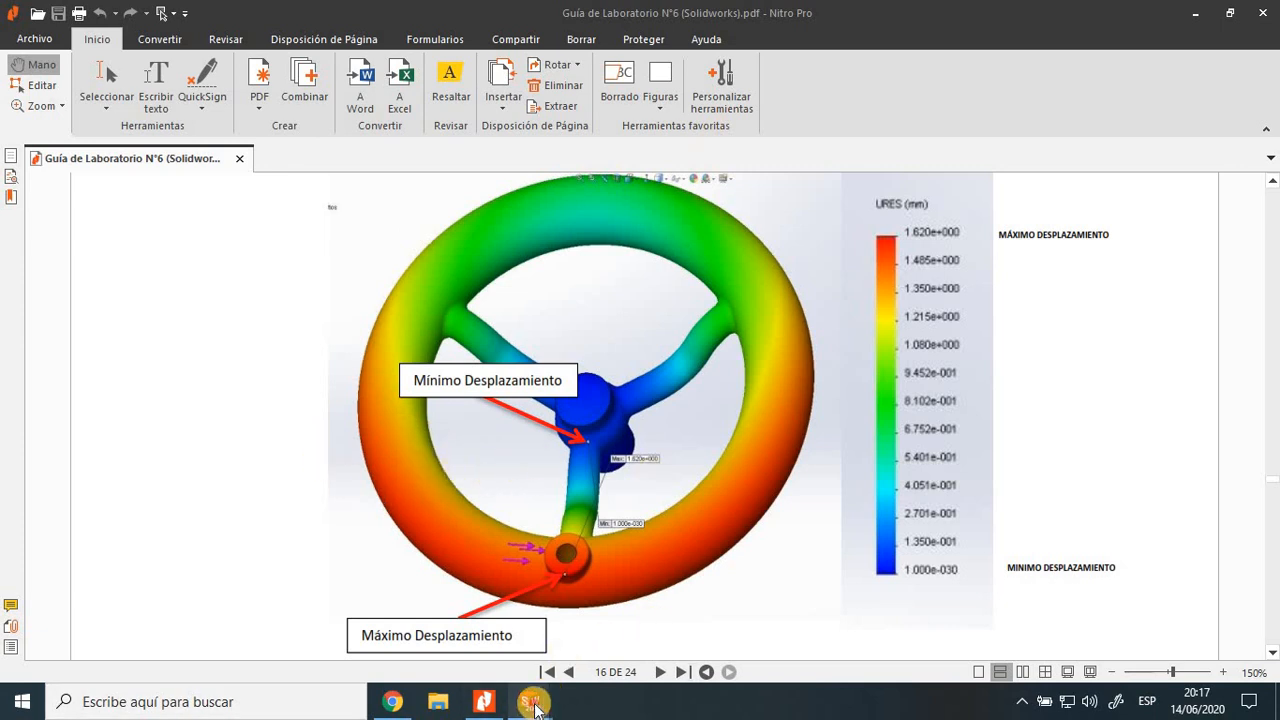
Switch to SOLIDWORKS with the HW_Analysis handwheel part and activate the SOLIDWORKS Simulation add-in.
mouse_move(533, 706)
click(585, 580)
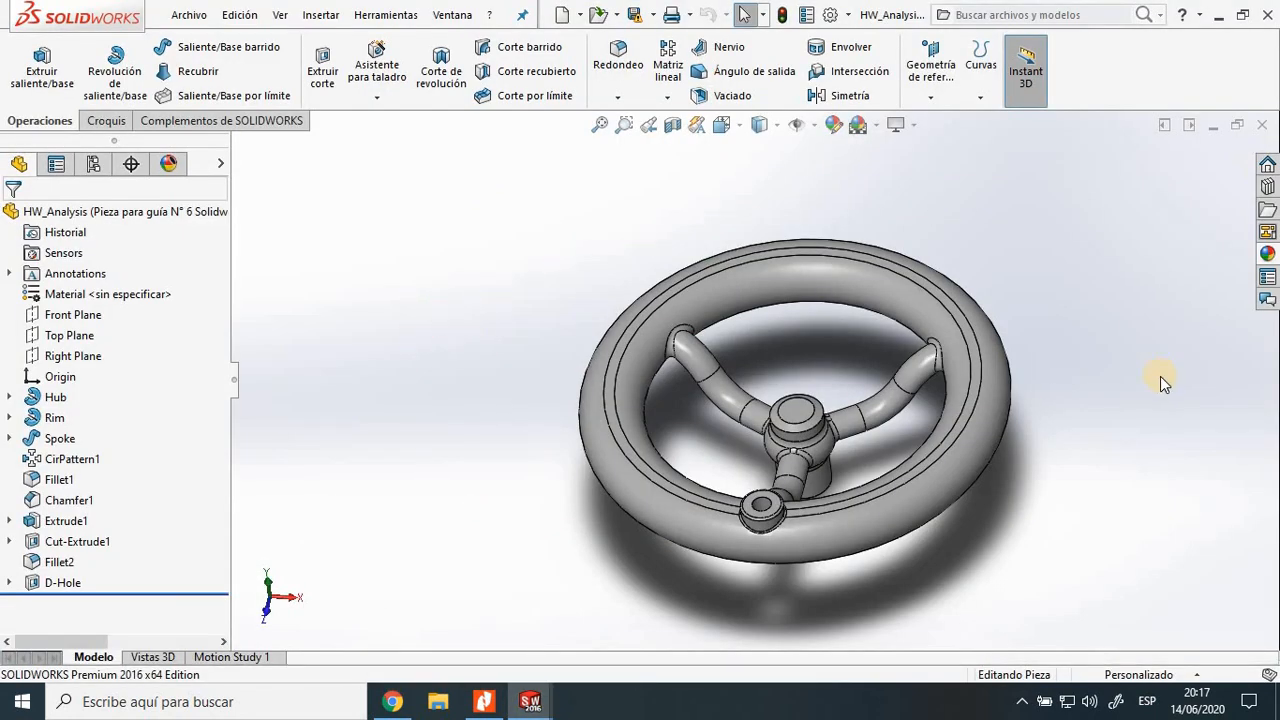
middle_drag(1111, 417, 563, 177)
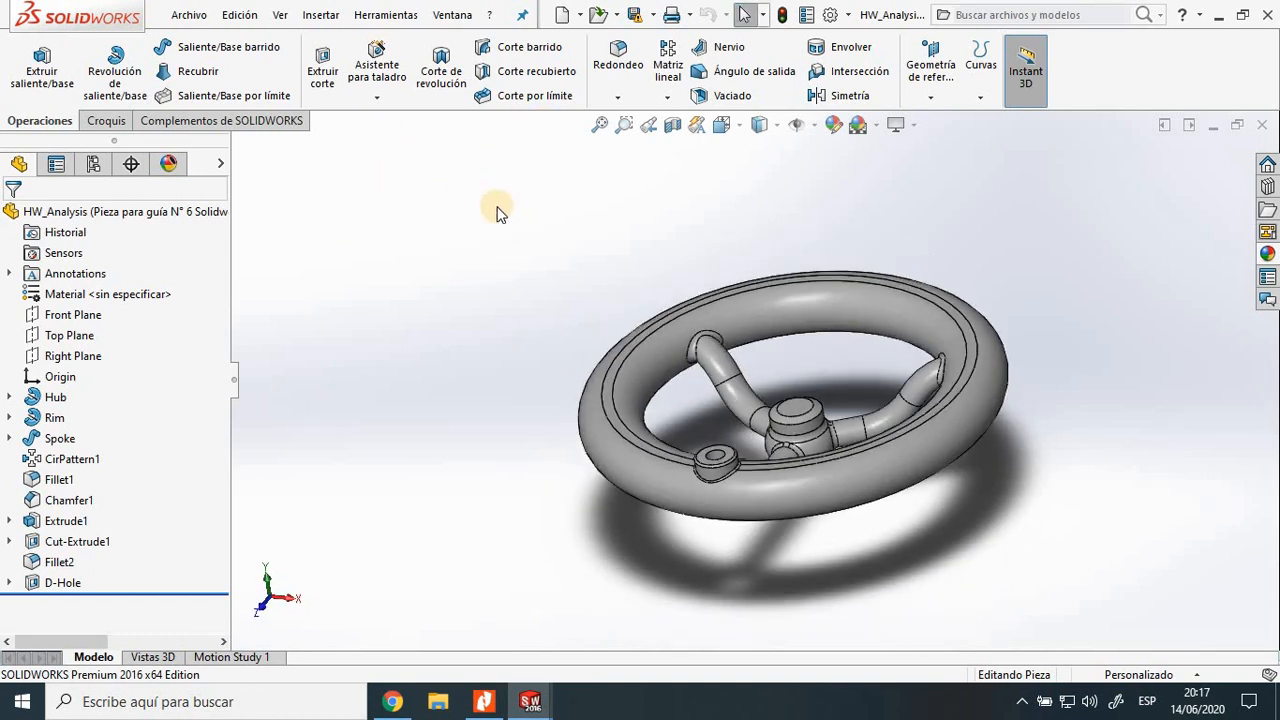
click(397, 17)
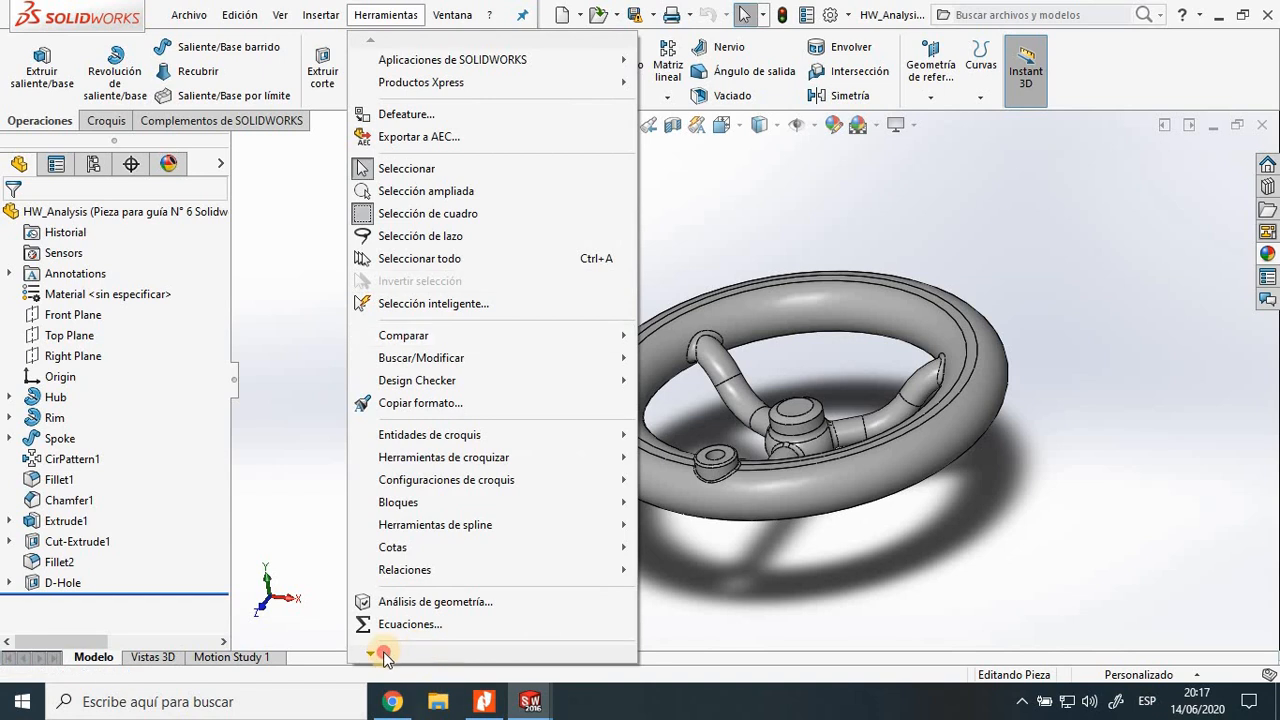
mouse_move(385, 656)
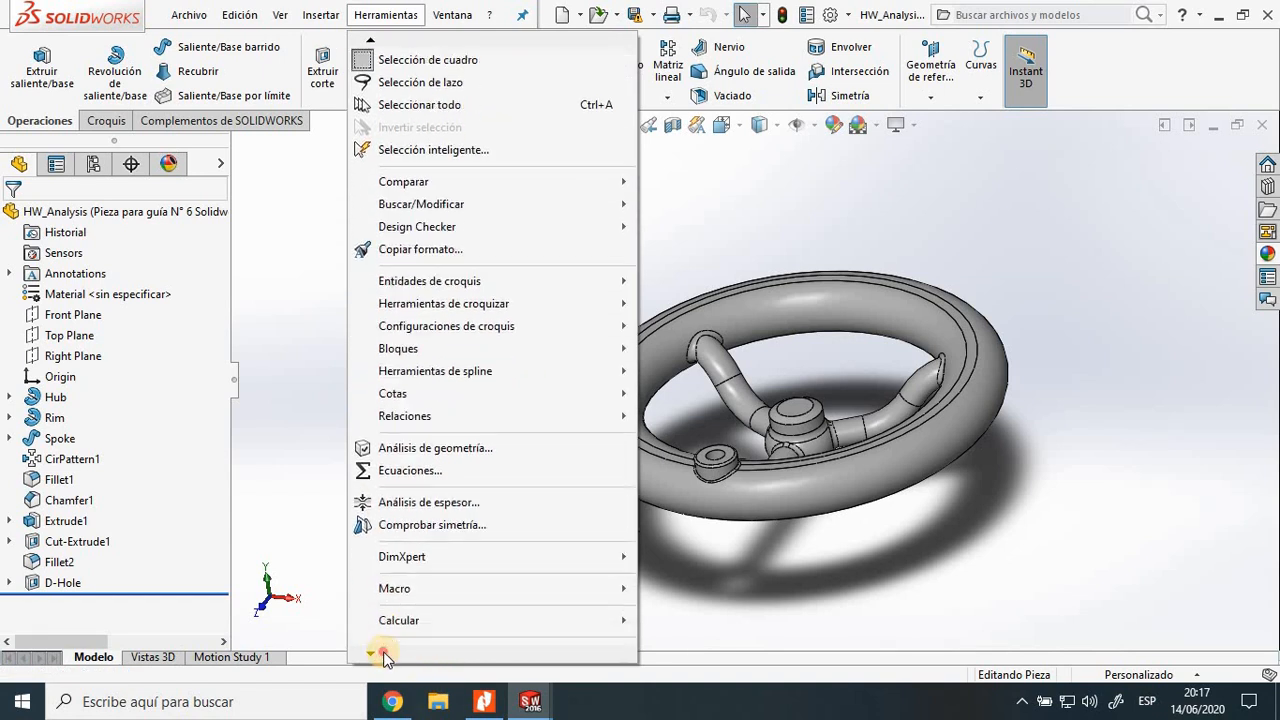
click(446, 563)
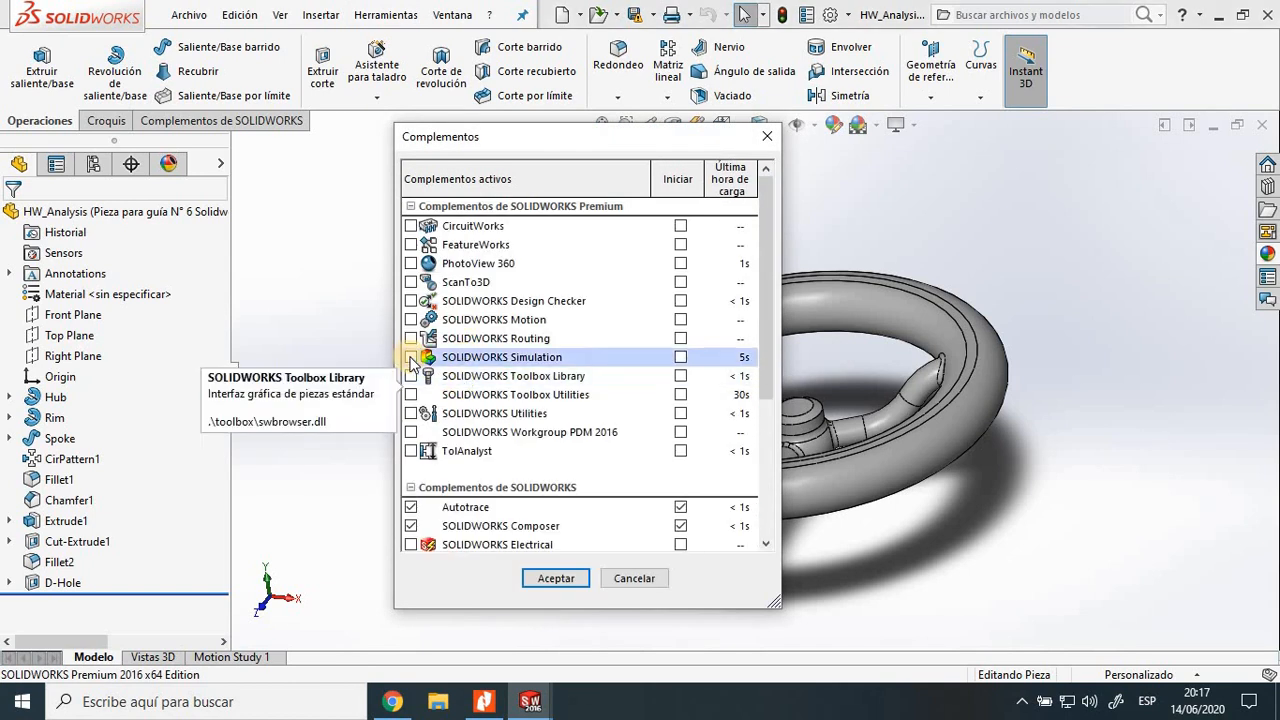
click(411, 357)
click(556, 580)
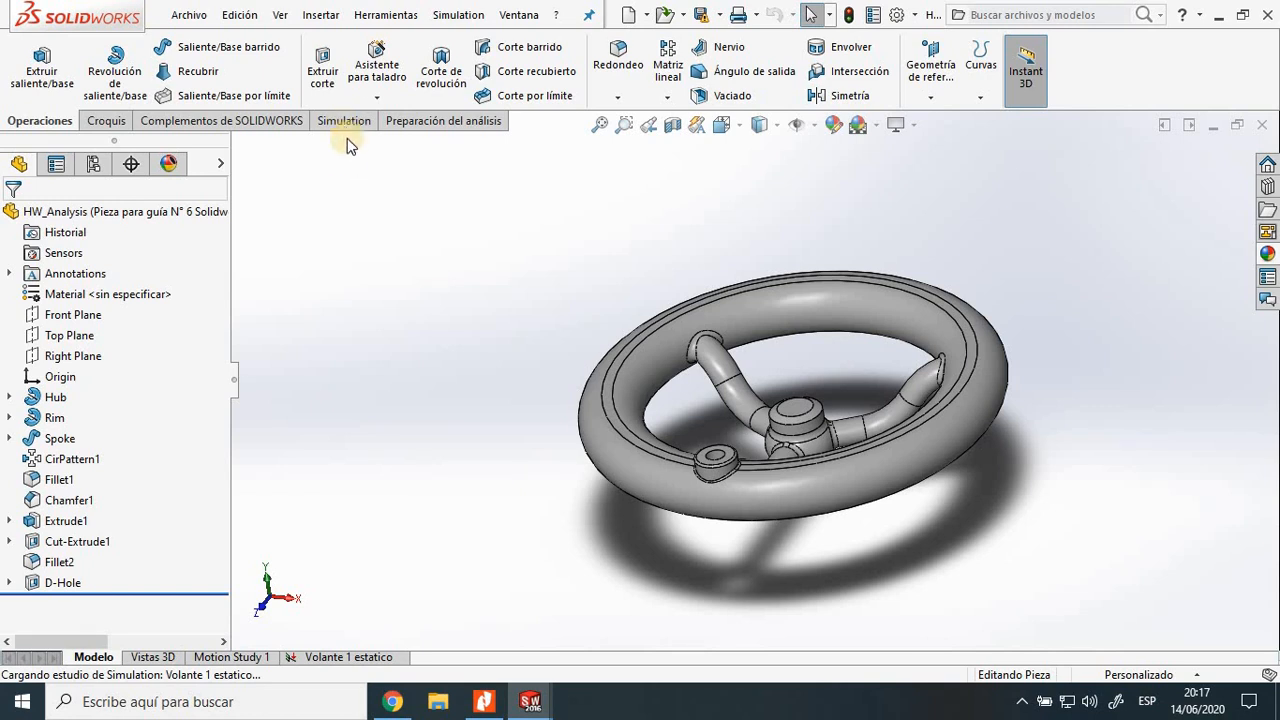
Create a new static analysis study (Análisis estático) named "Análisis estático 2" for the handwheel.
click(344, 121)
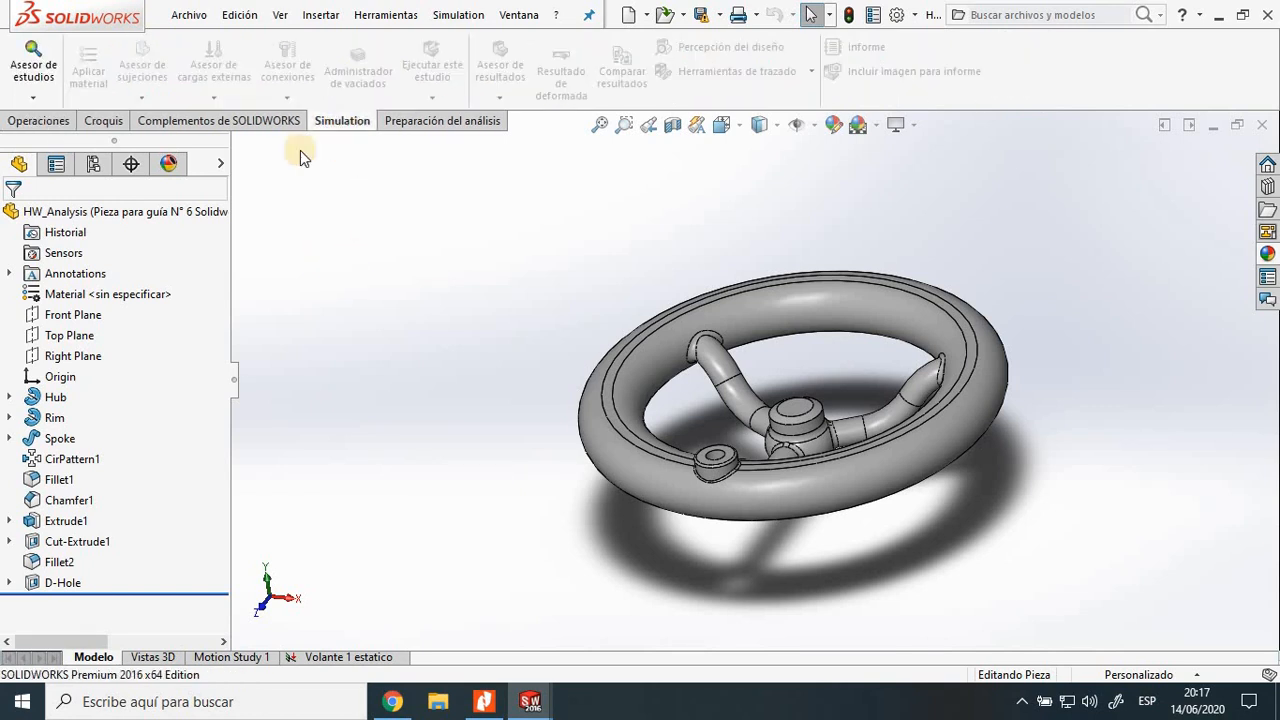
click(33, 99)
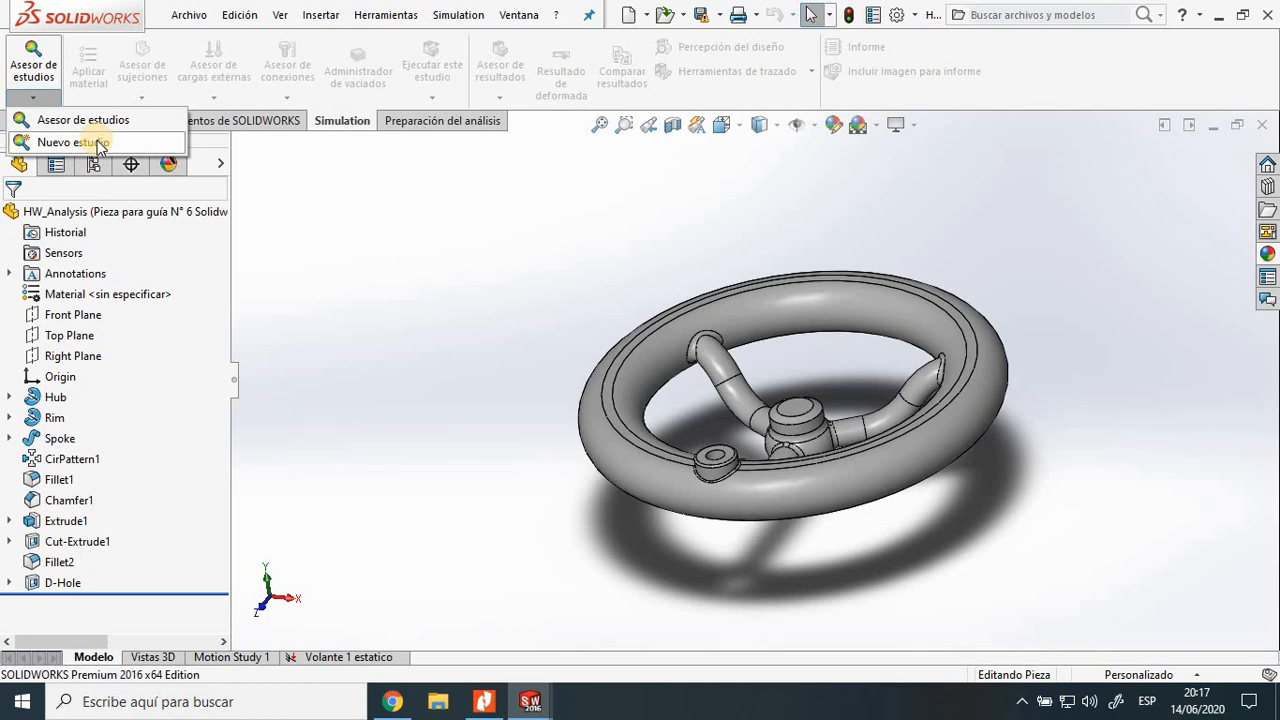
click(97, 143)
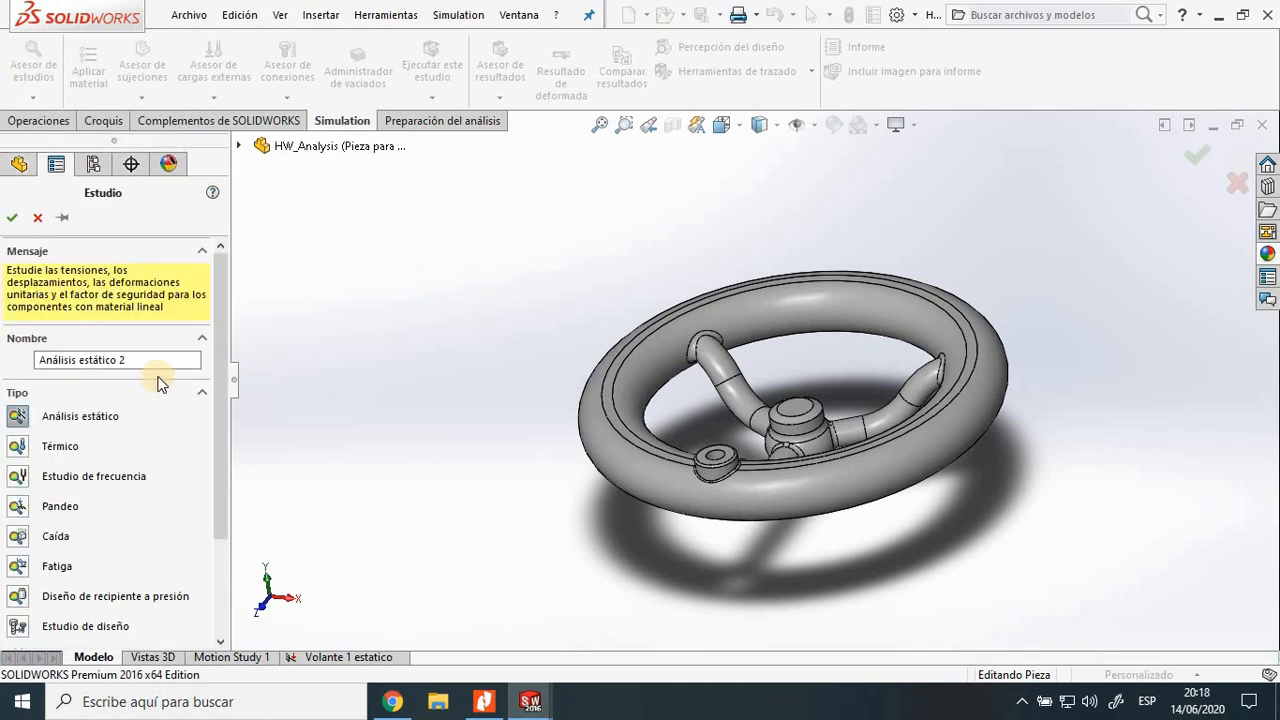
click(152, 360)
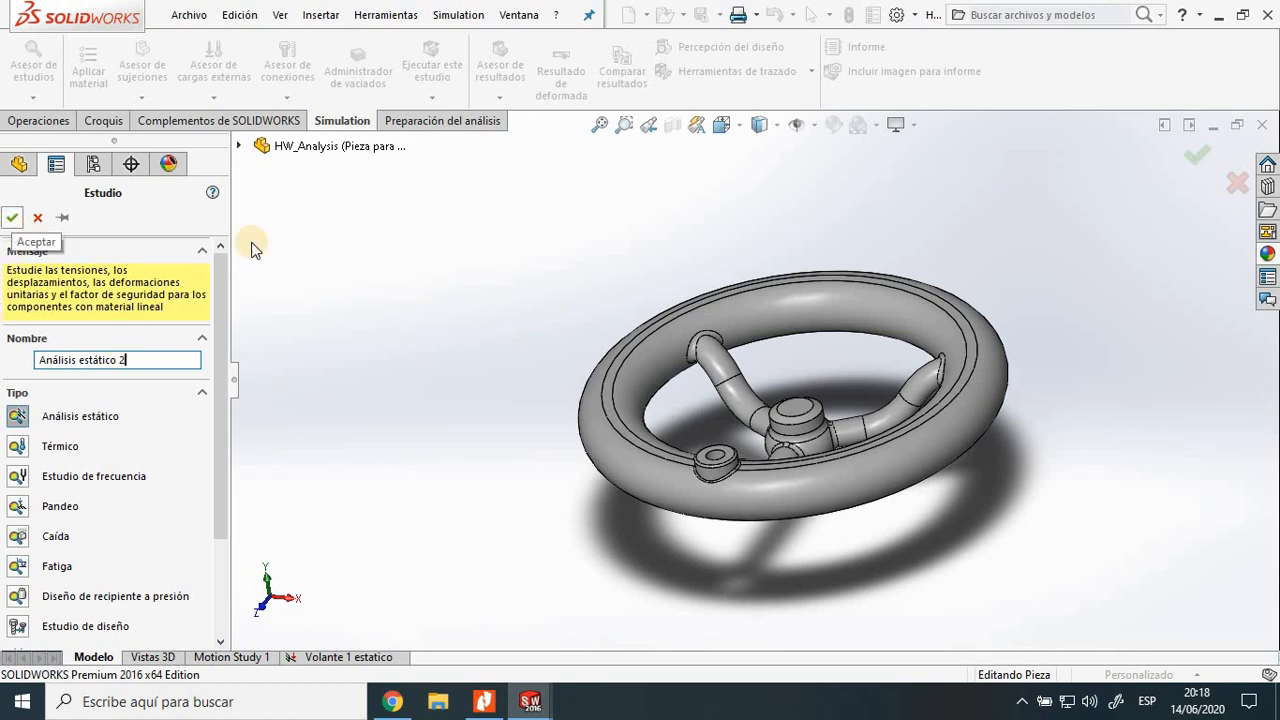
click(13, 218)
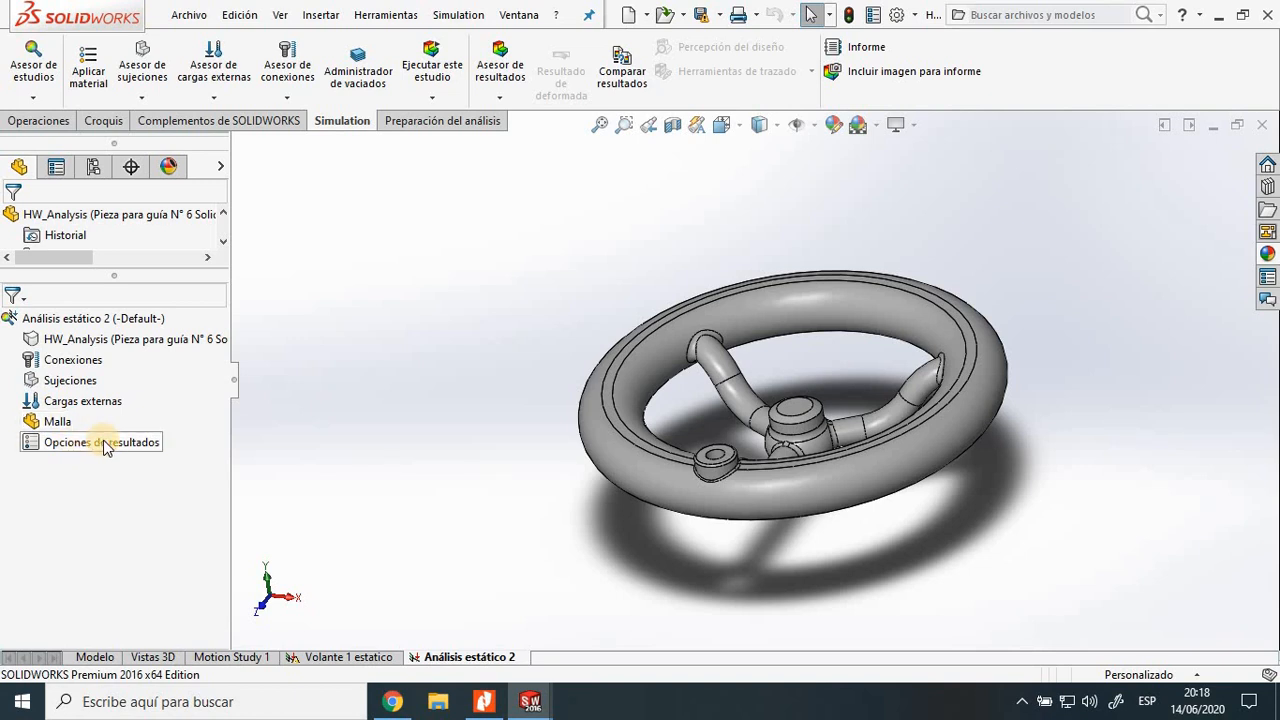
click(88, 385)
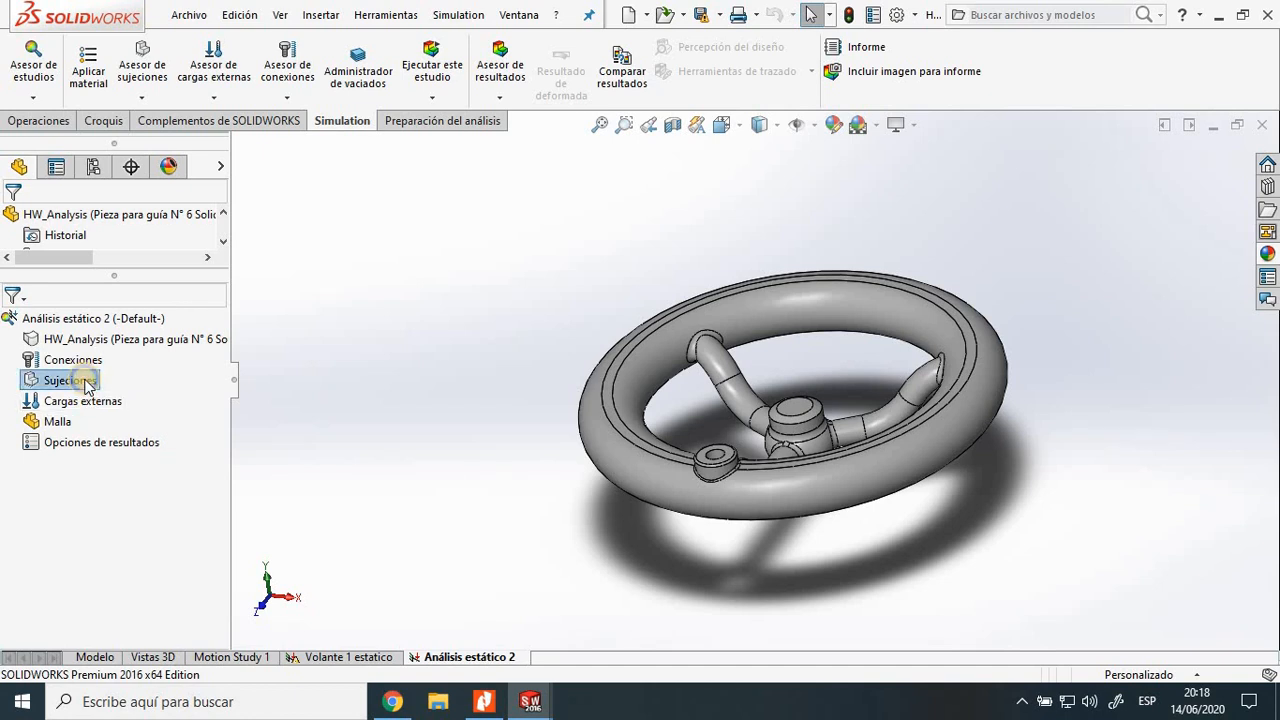
right_click(88, 382)
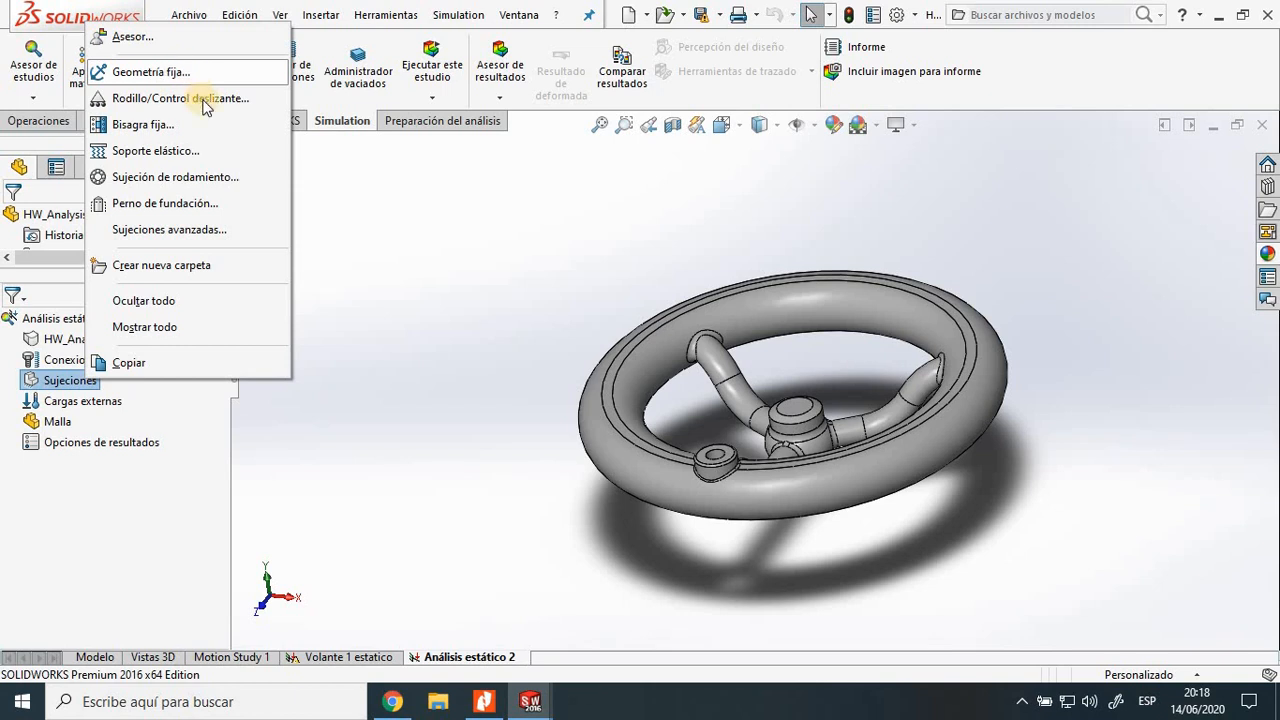
click(366, 452)
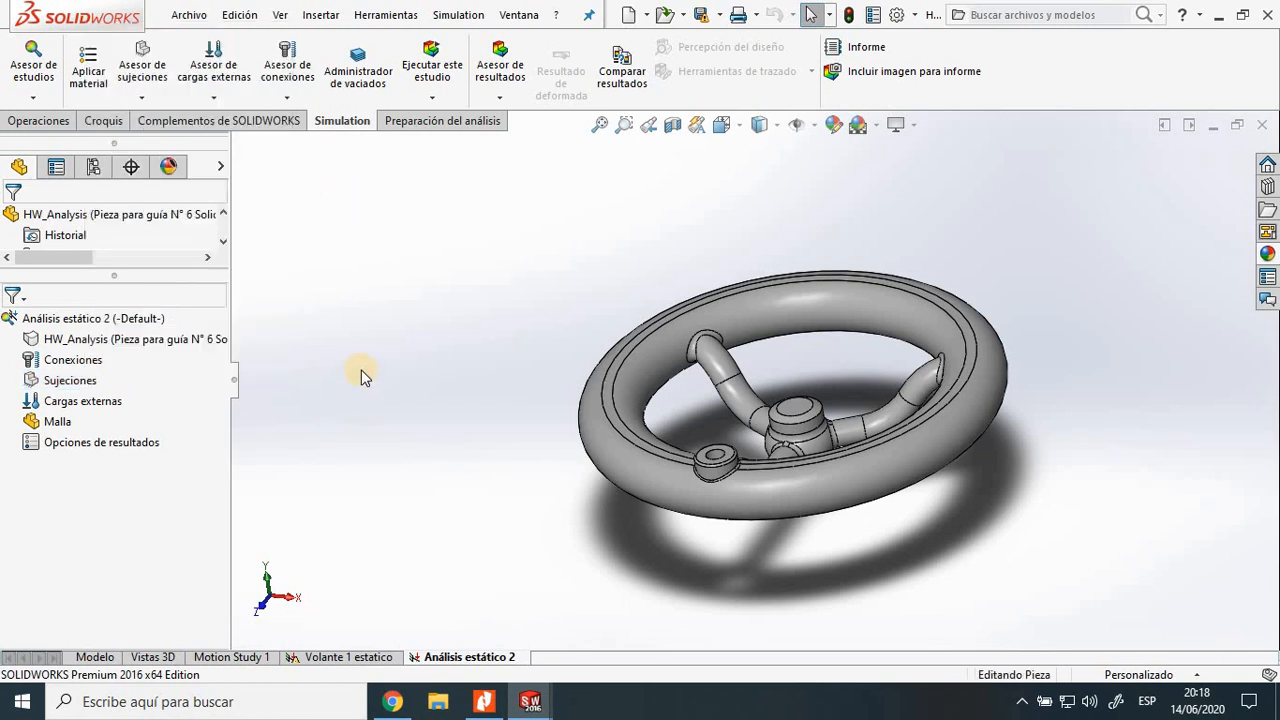
middle_drag(1020, 580, 866, 360)
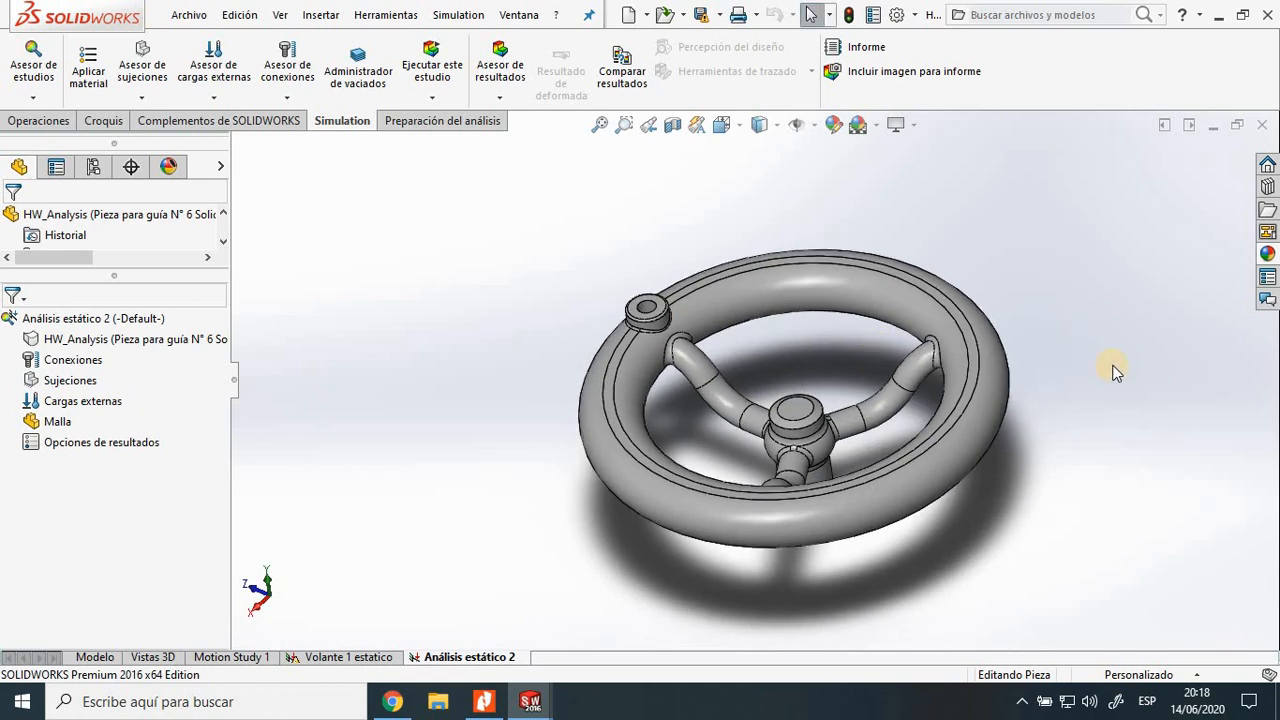
middle_drag(1118, 322, 1060, 291)
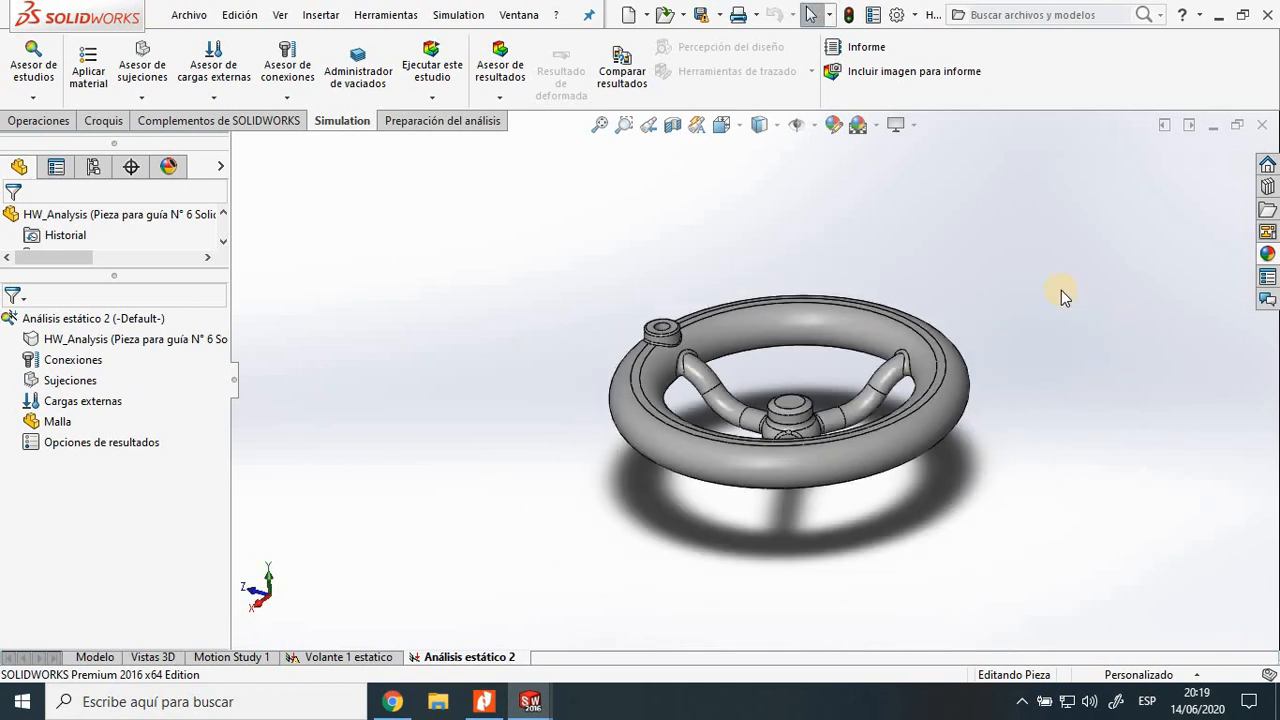
middle_drag(1046, 360, 463, 351)
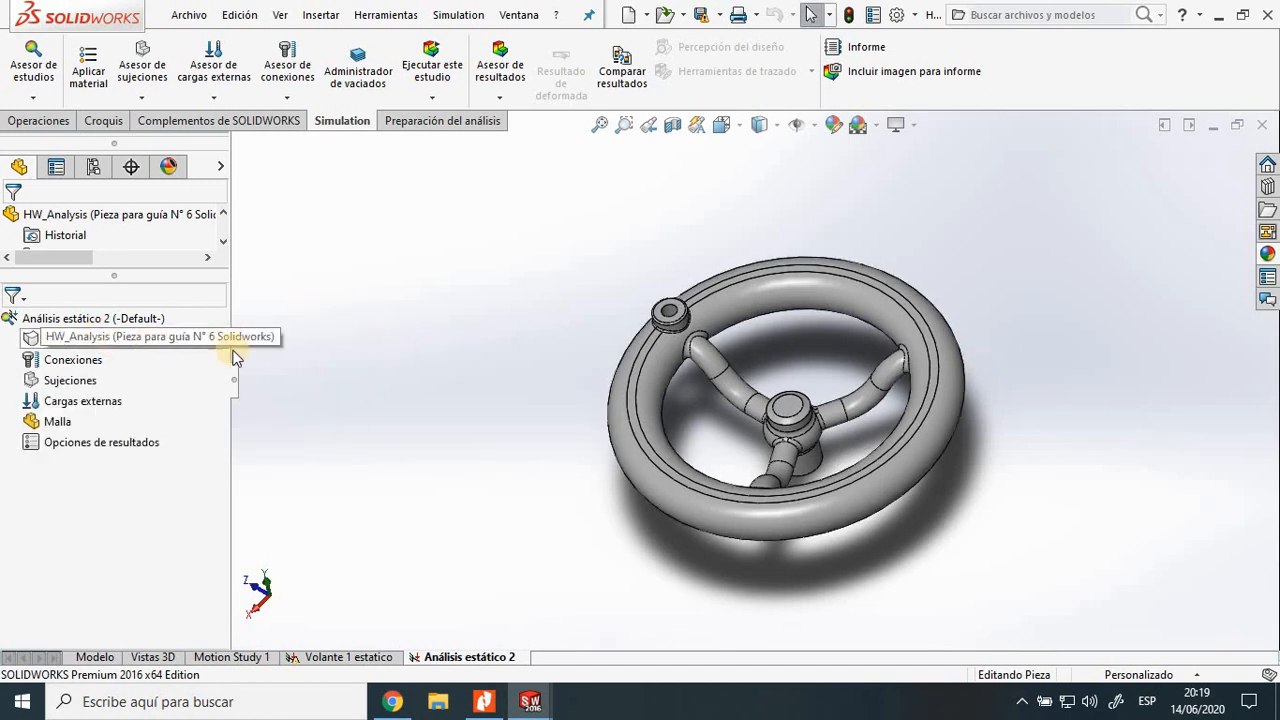
Open the material library for the HW_Analysis part in the study and browse the steel, iron and aluminium alloy categories of solidworks materials.
right_click(145, 345)
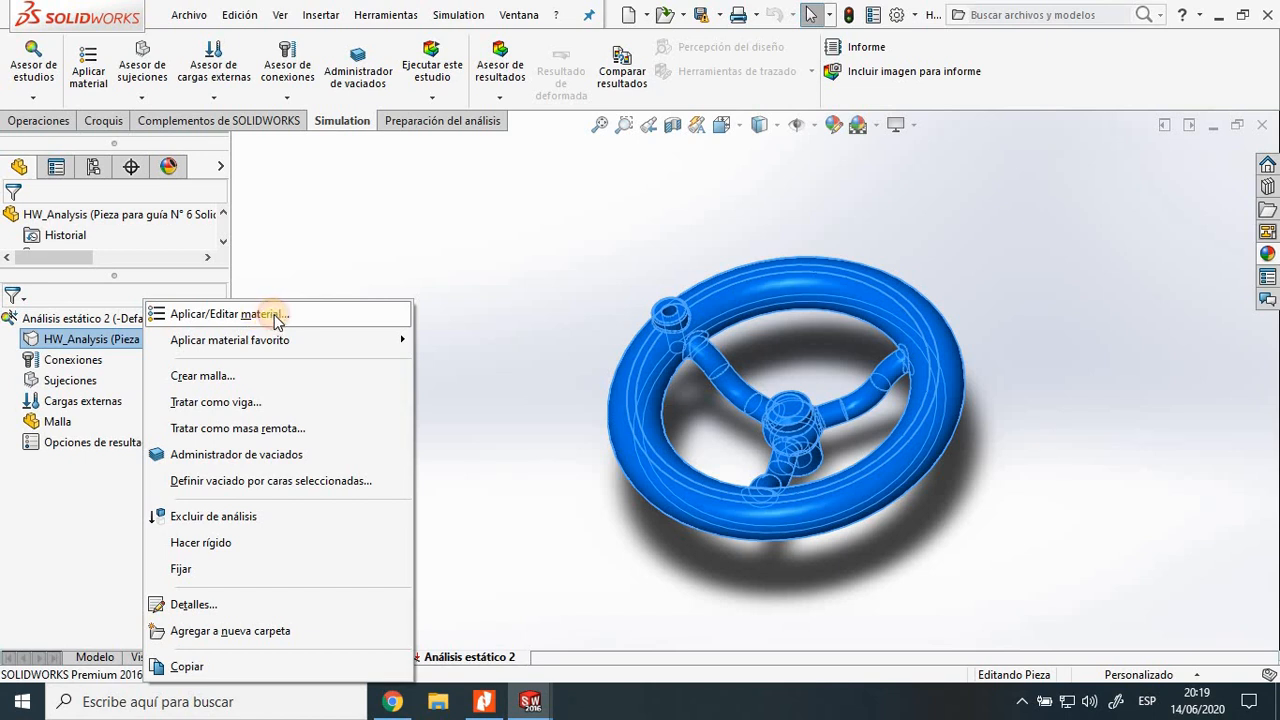
click(407, 276)
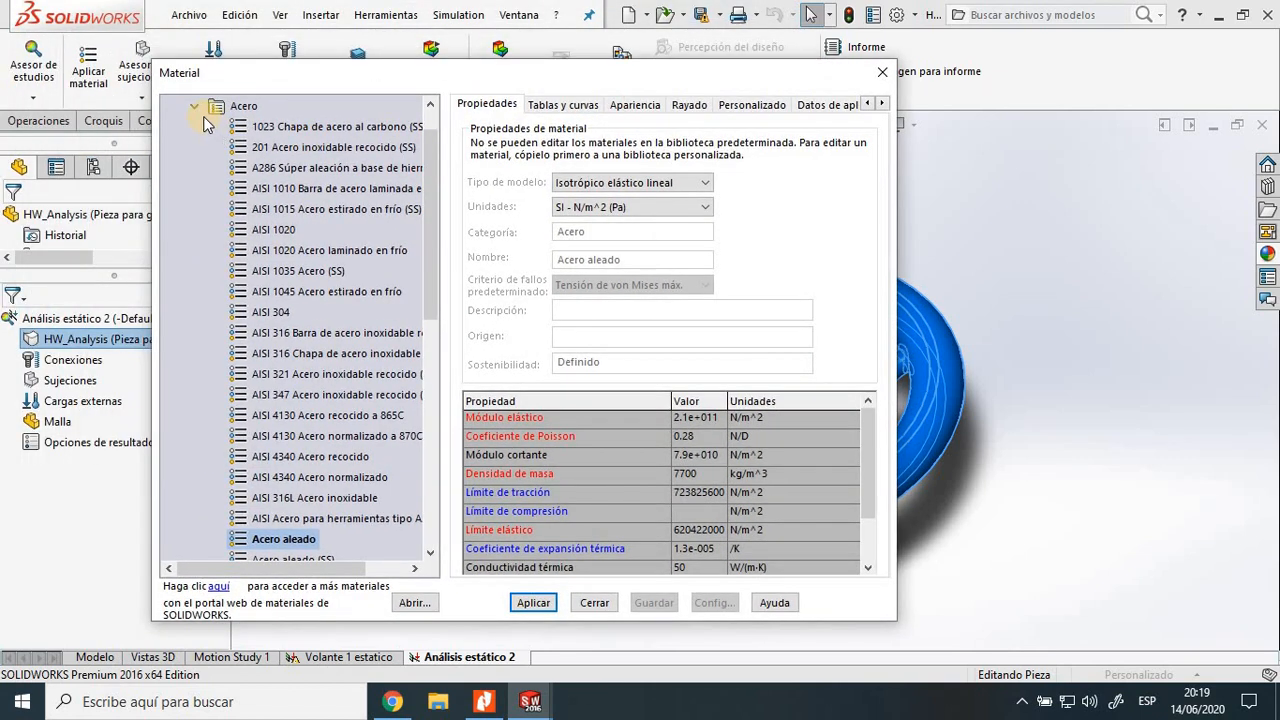
click(196, 108)
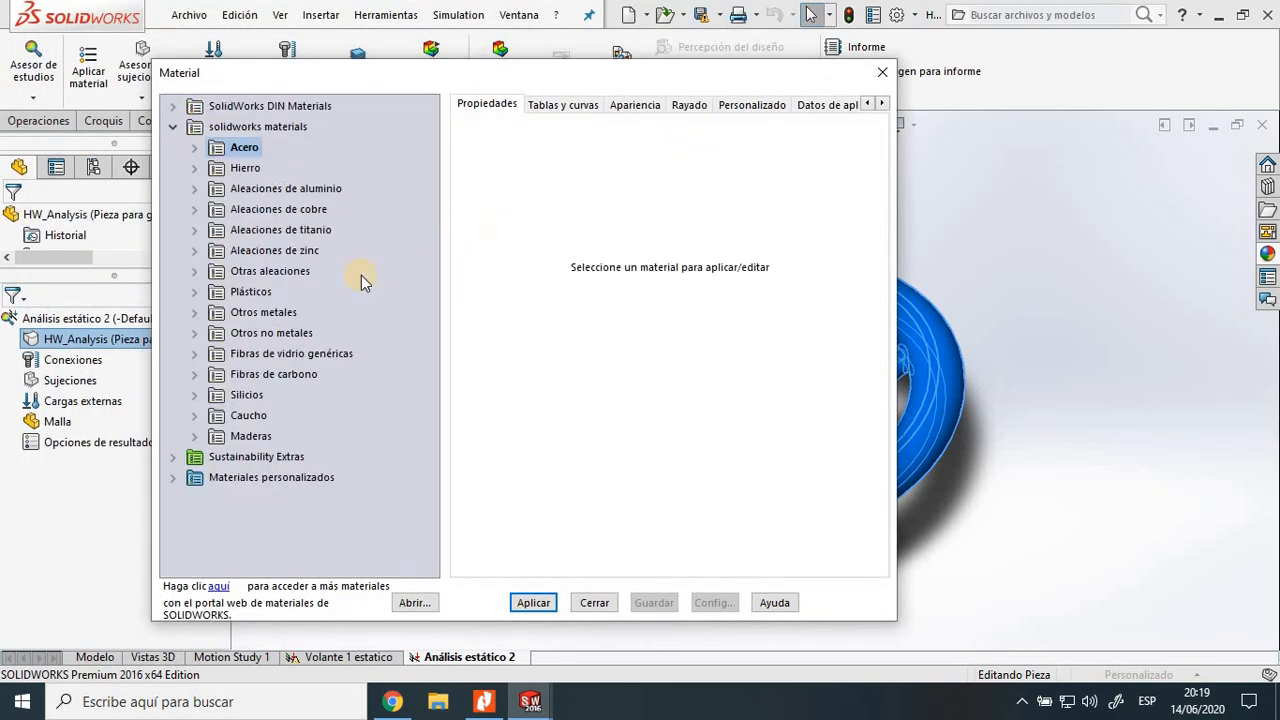
click(171, 128)
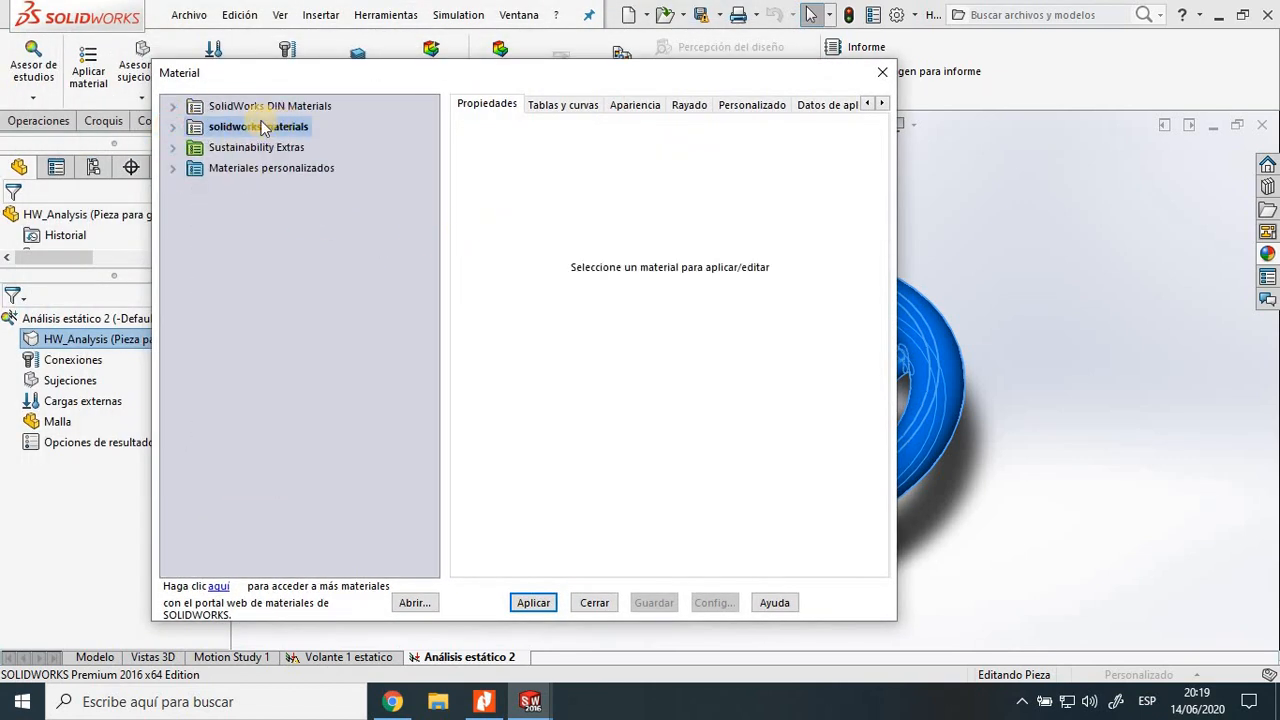
click(174, 128)
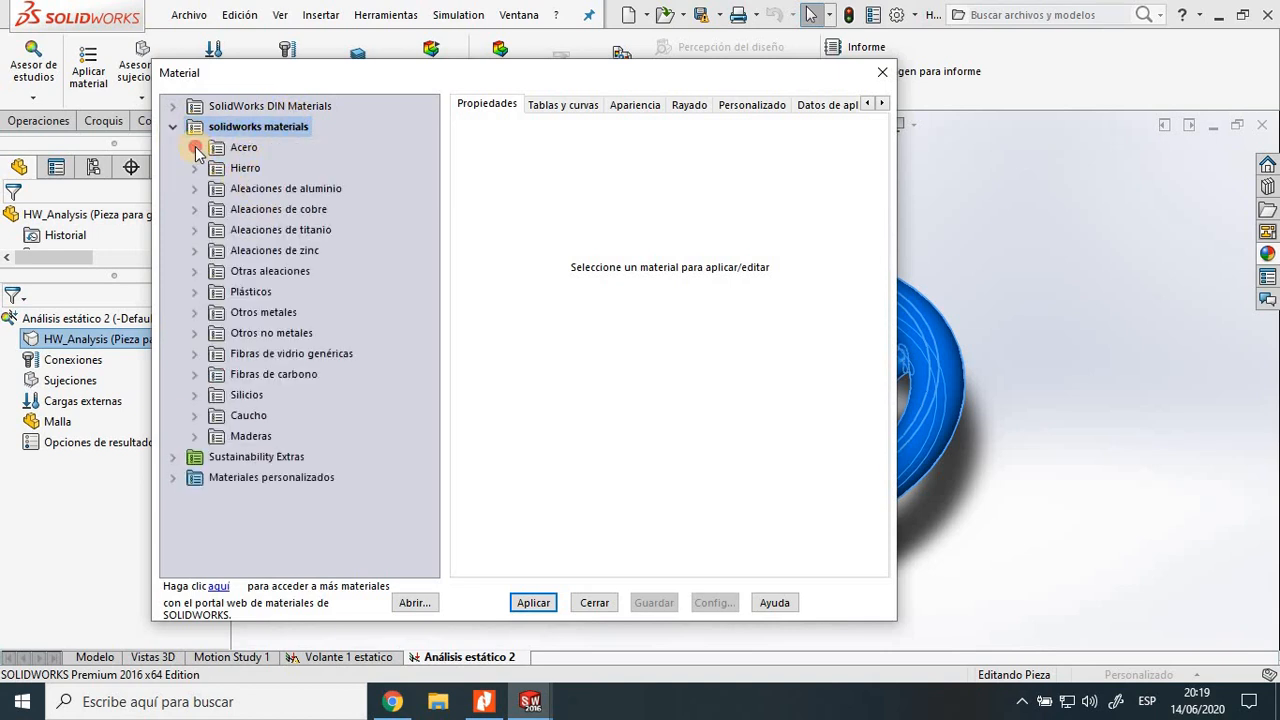
click(195, 148)
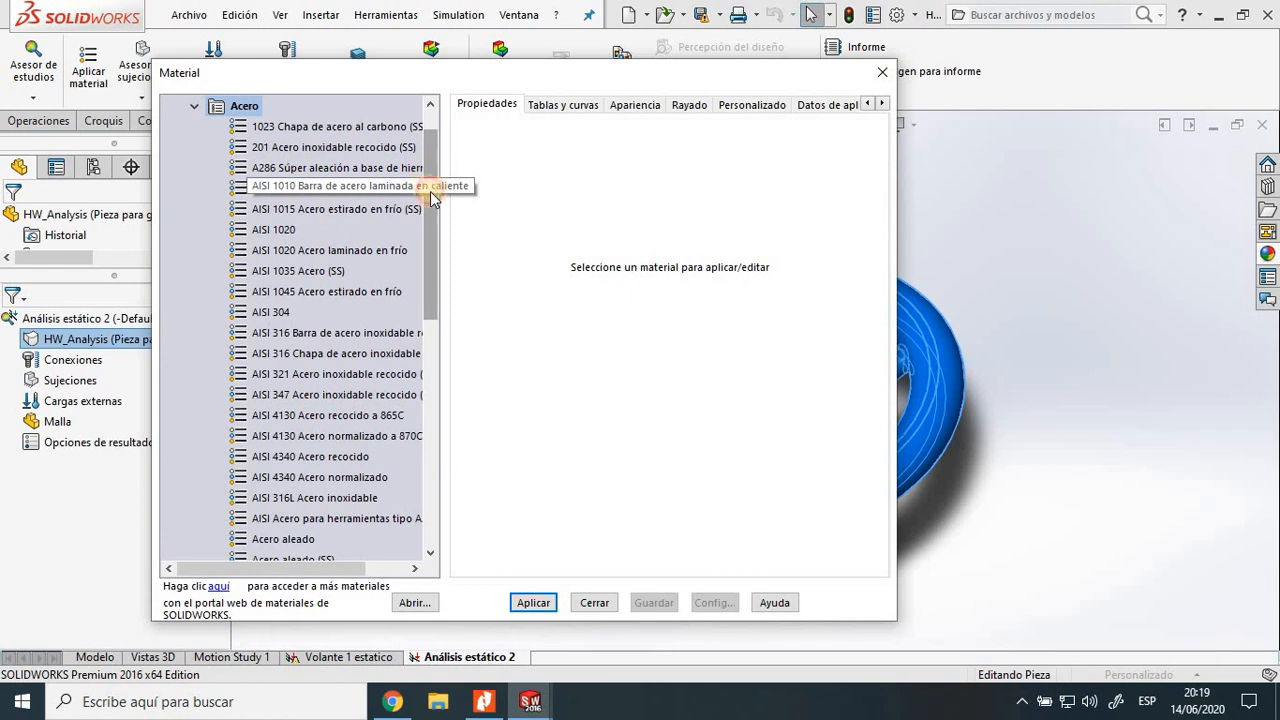
drag(431, 212, 431, 115)
click(193, 148)
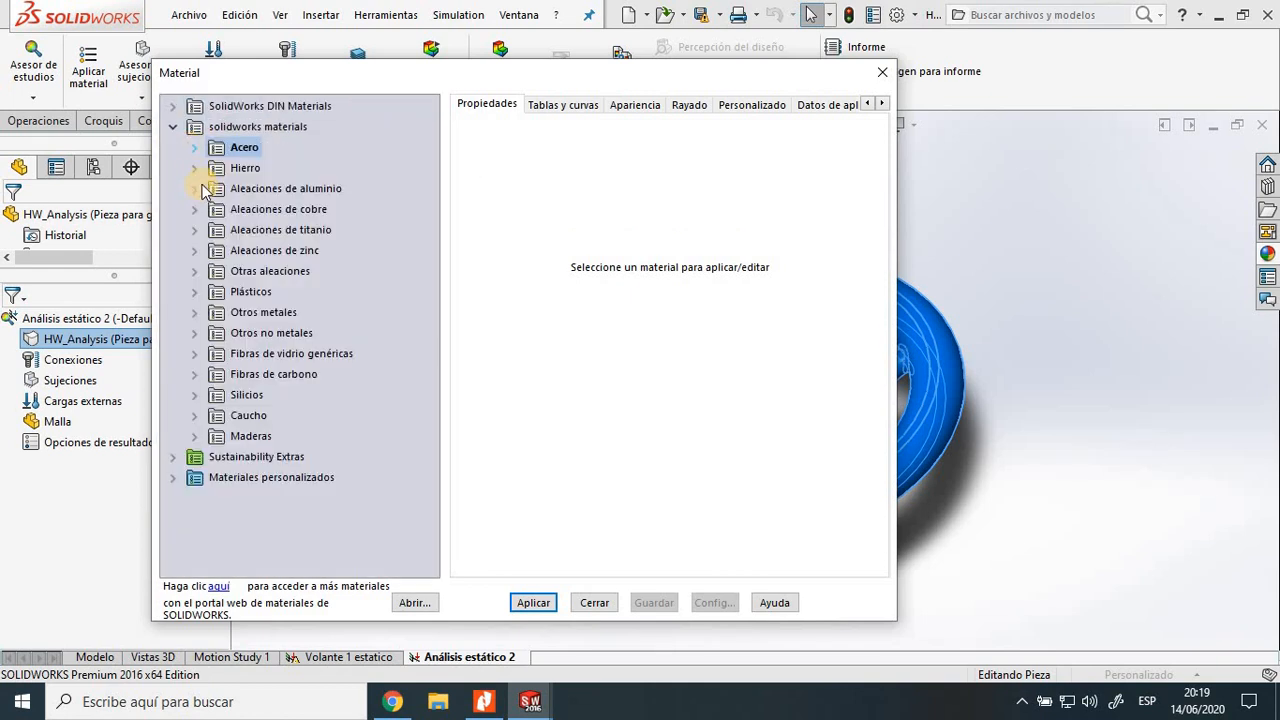
click(195, 168)
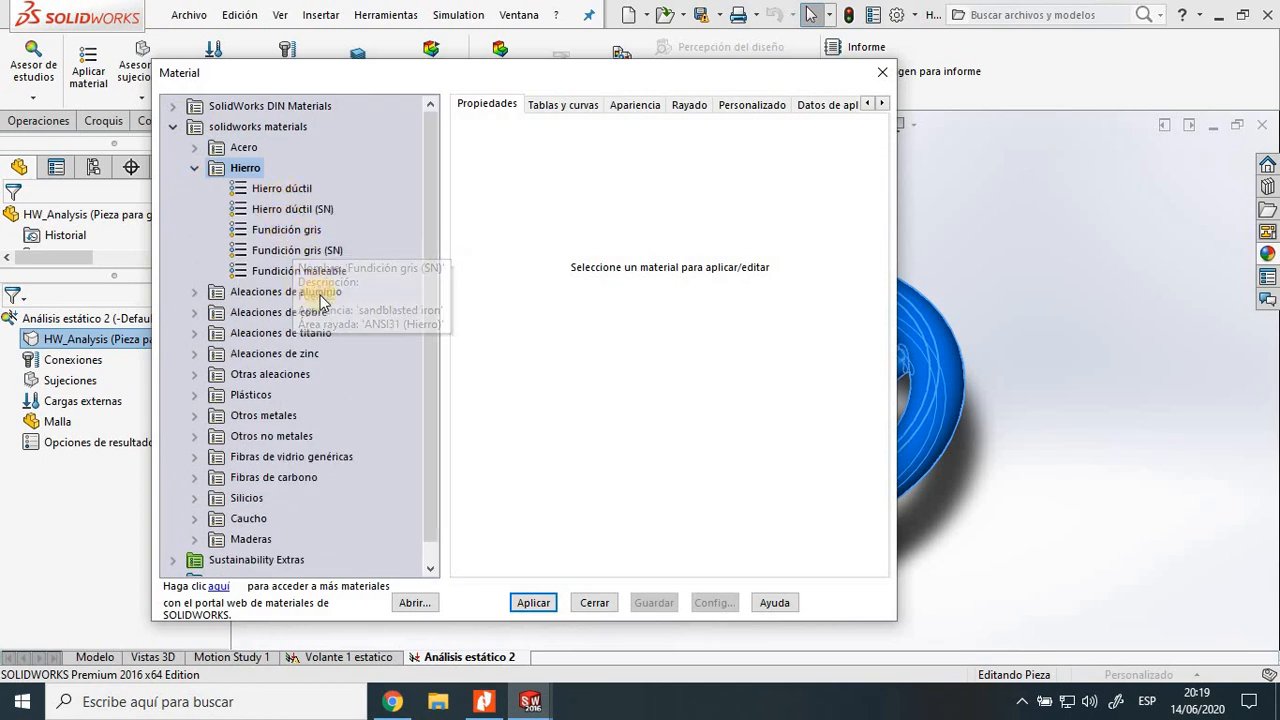
click(196, 171)
click(195, 190)
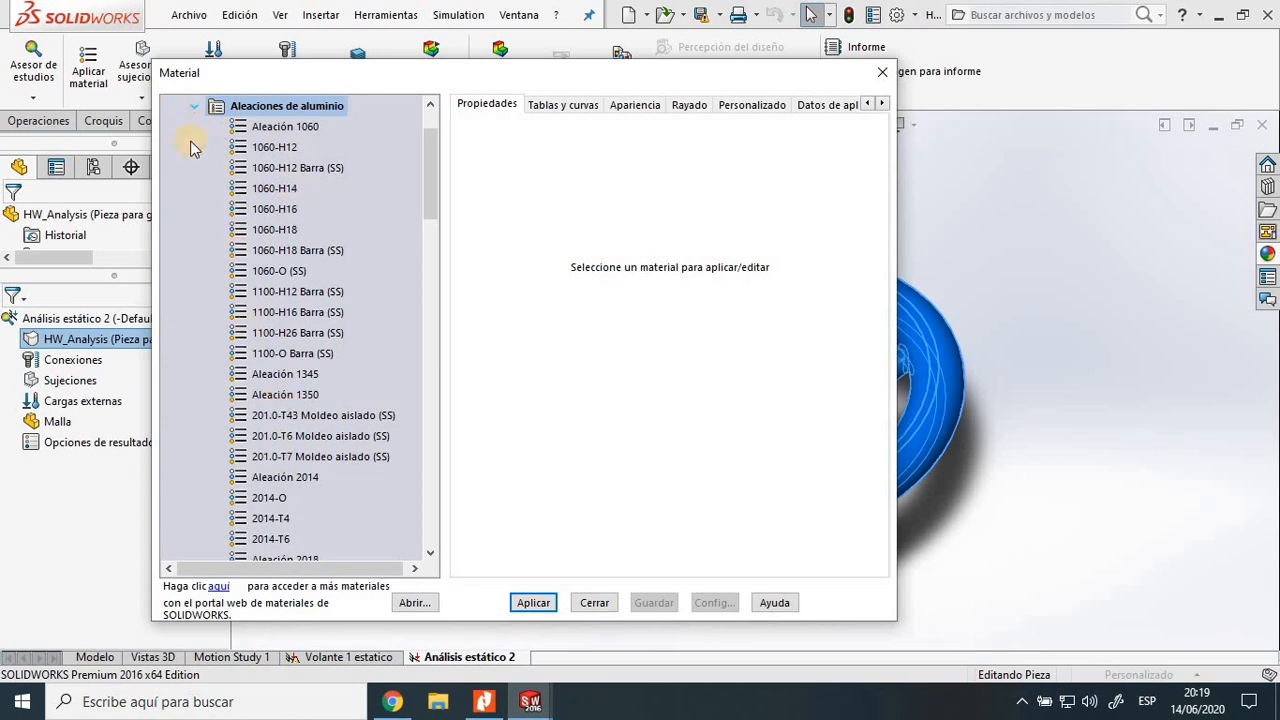
click(194, 106)
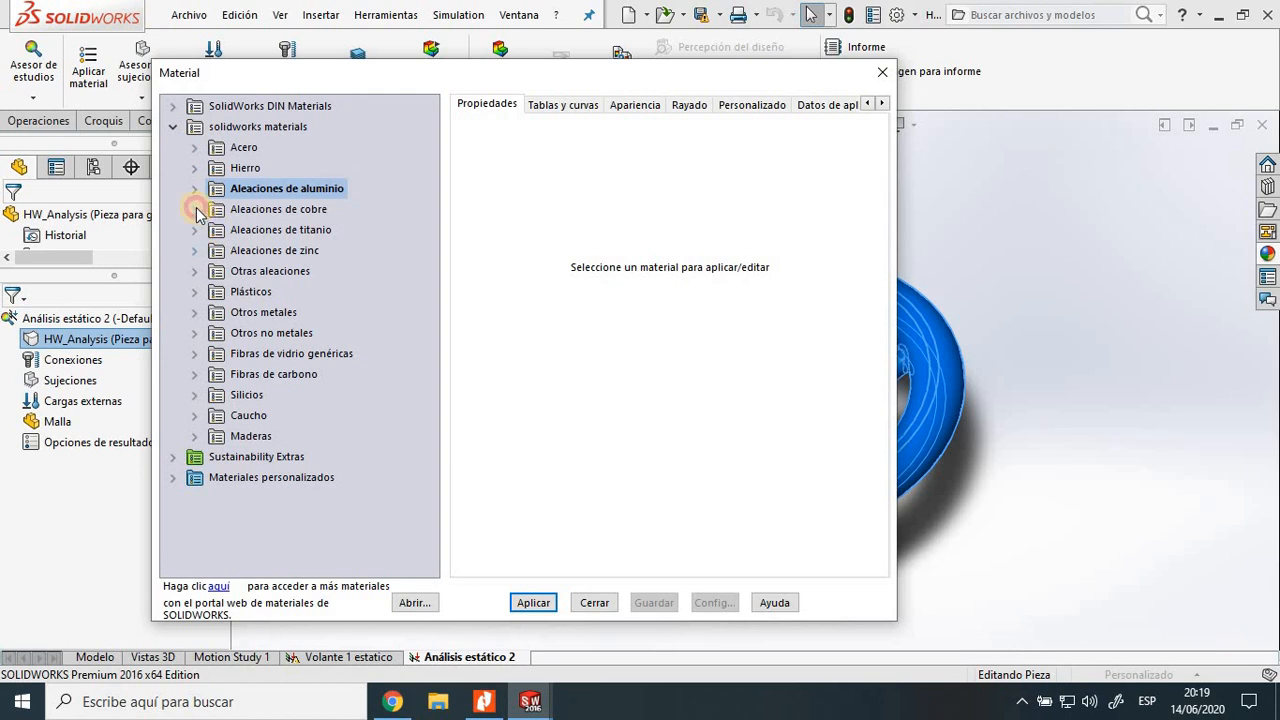
Apply the material Bronce de aluminio from Aleaciones de cobre to the HW_Analysis part and close the material library.
click(194, 209)
click(313, 167)
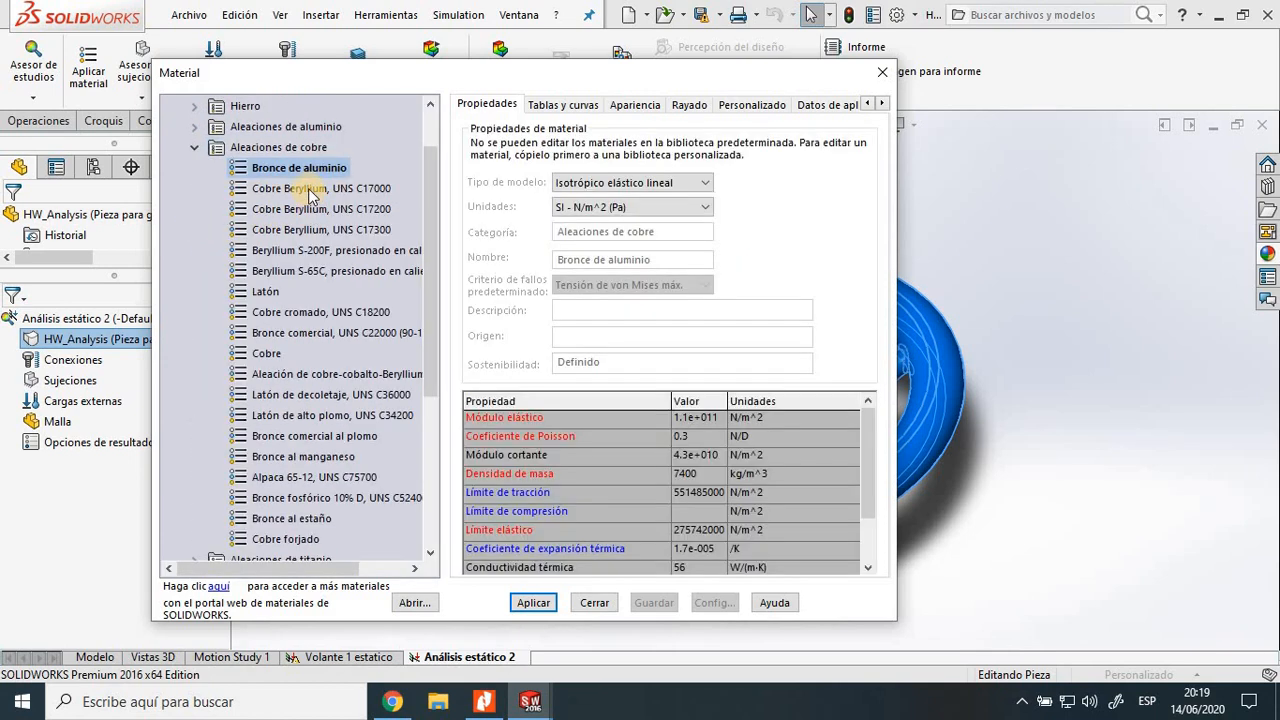
click(309, 189)
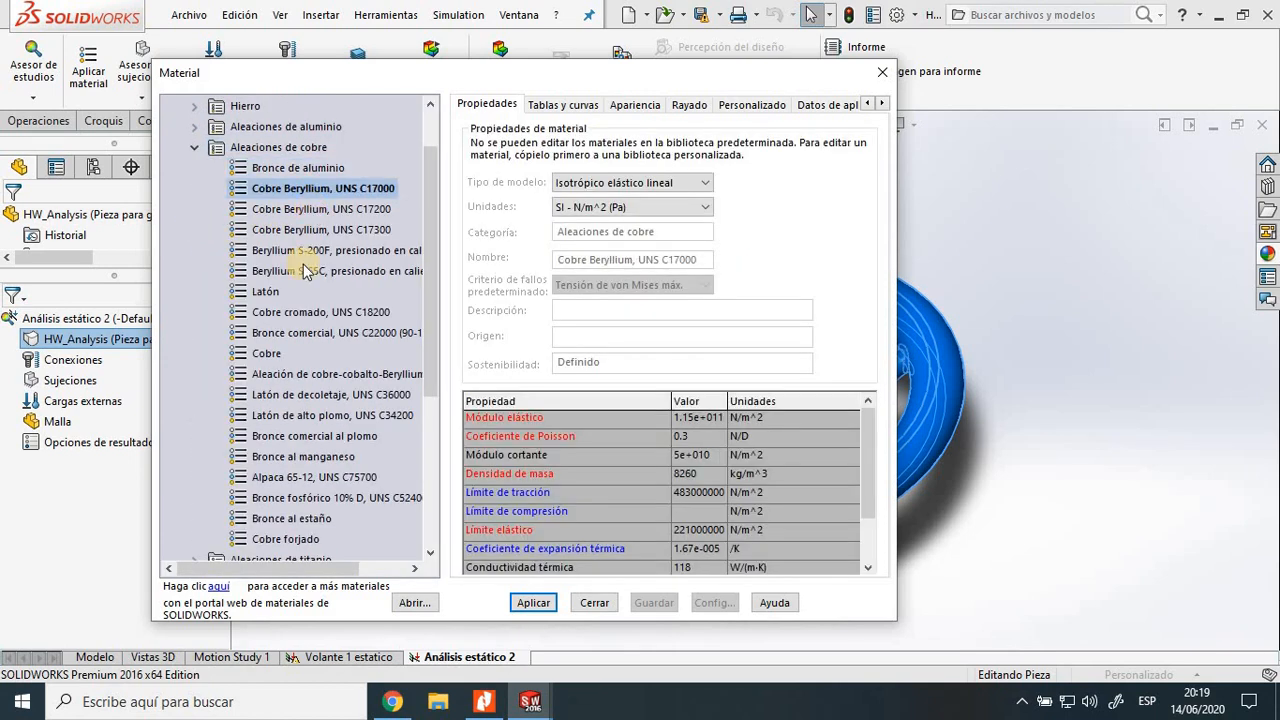
click(310, 458)
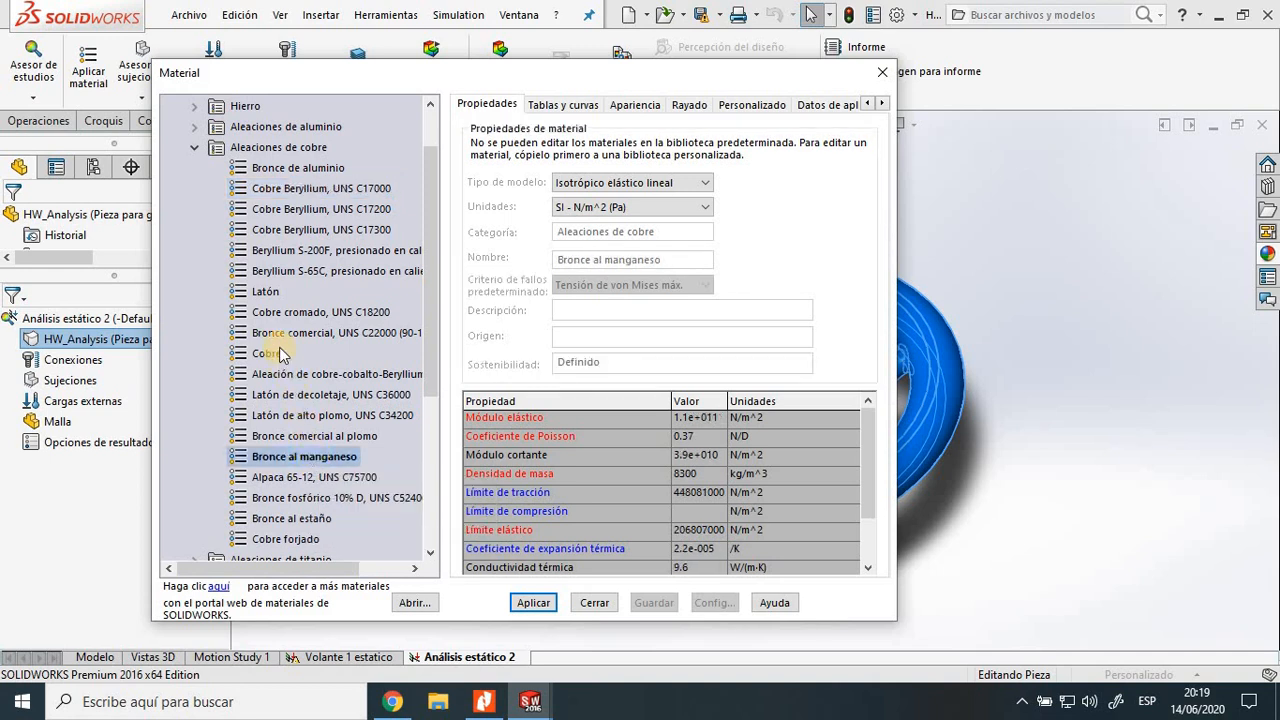
click(283, 354)
click(270, 291)
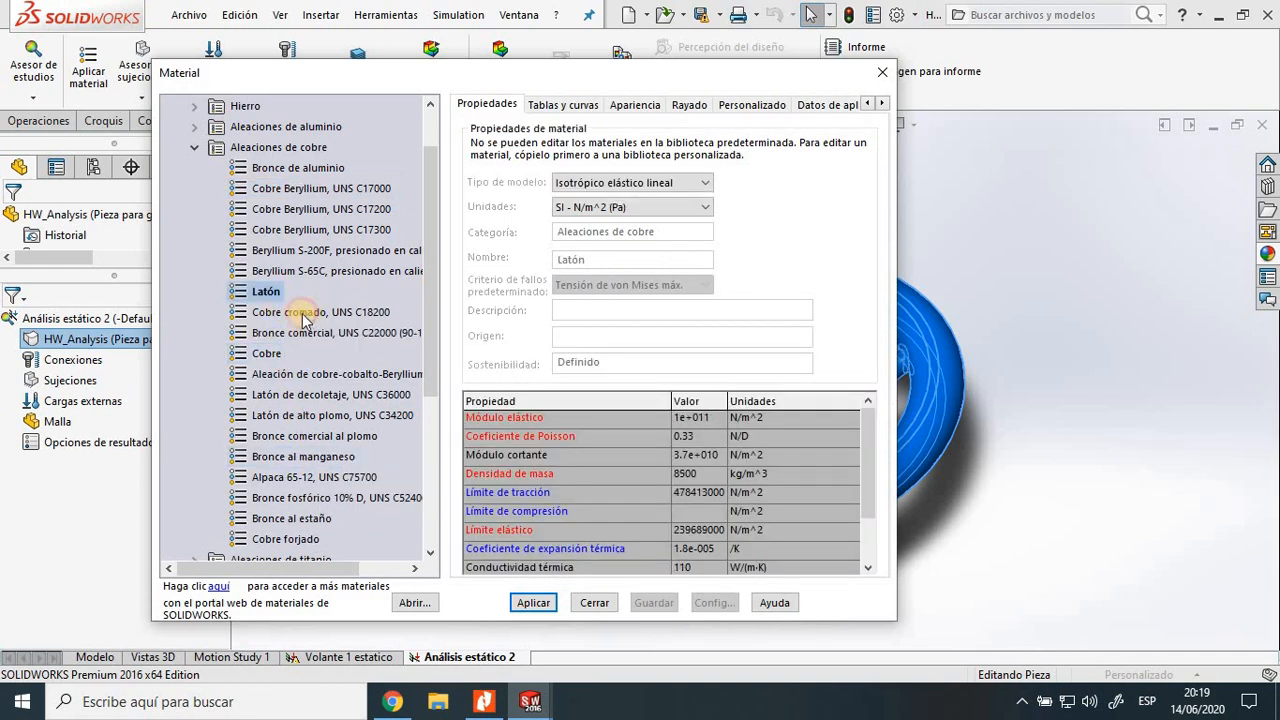
click(302, 313)
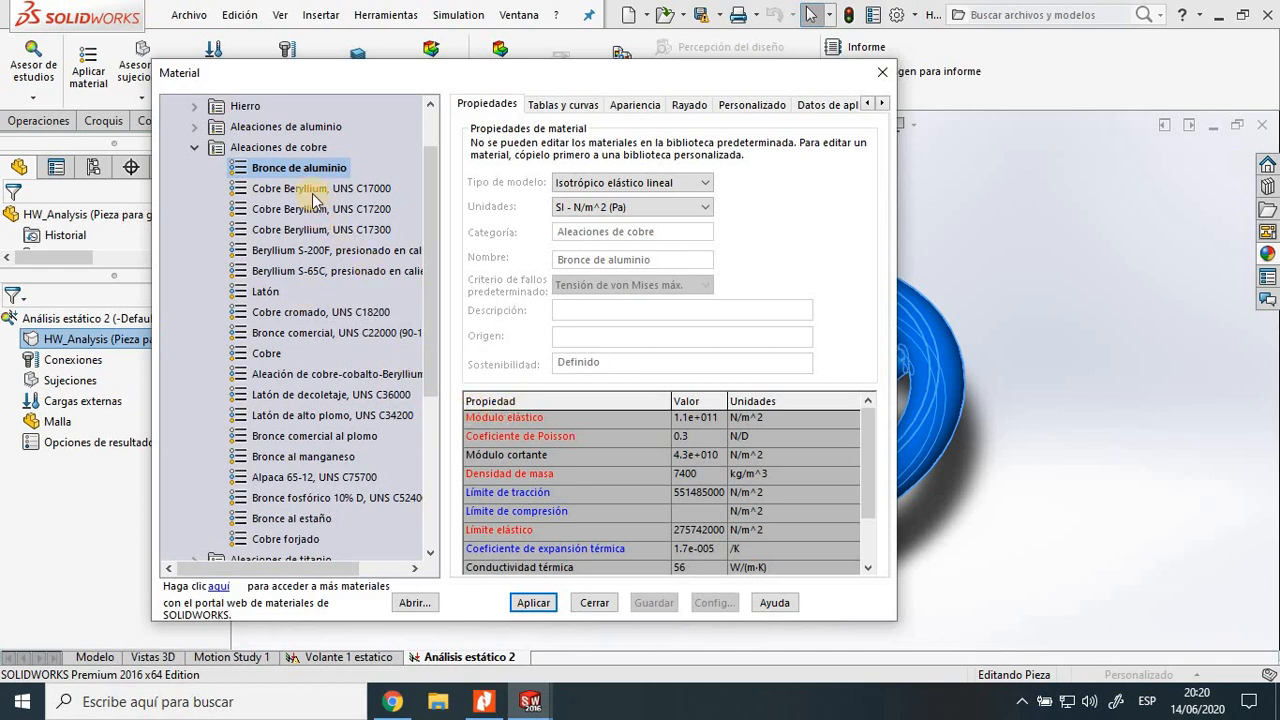
click(533, 603)
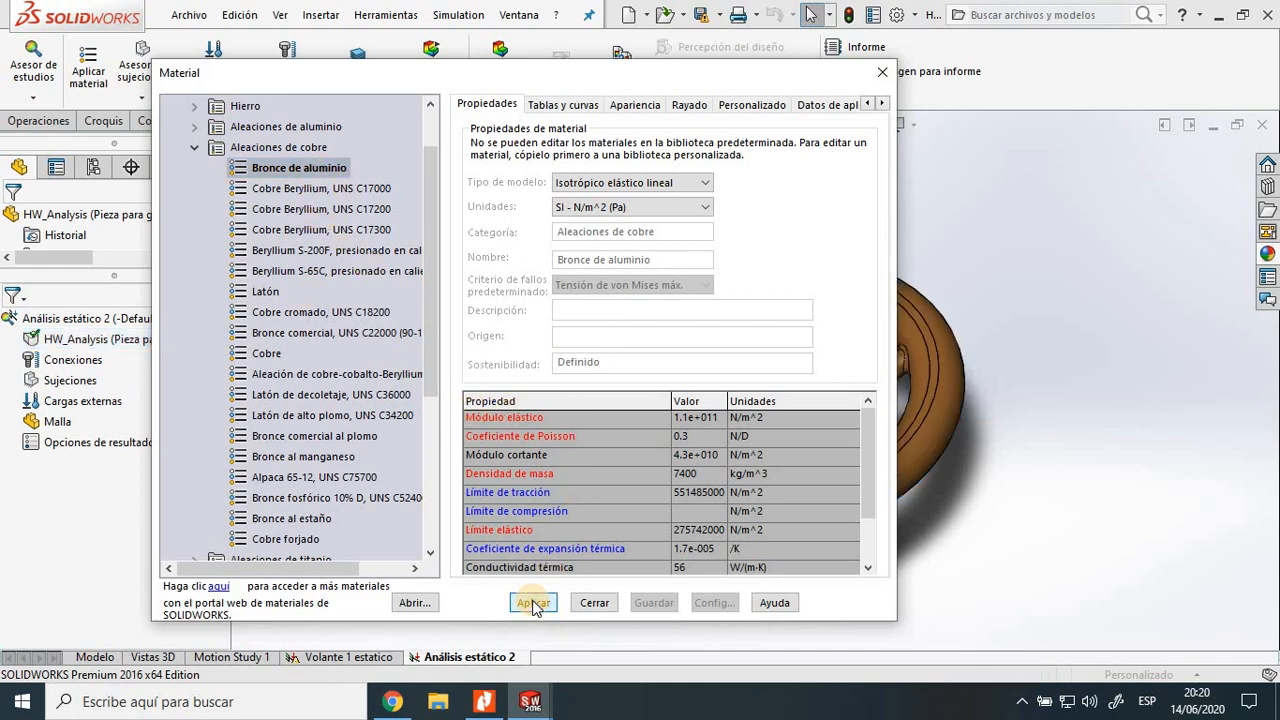
drag(615, 85, 478, 80)
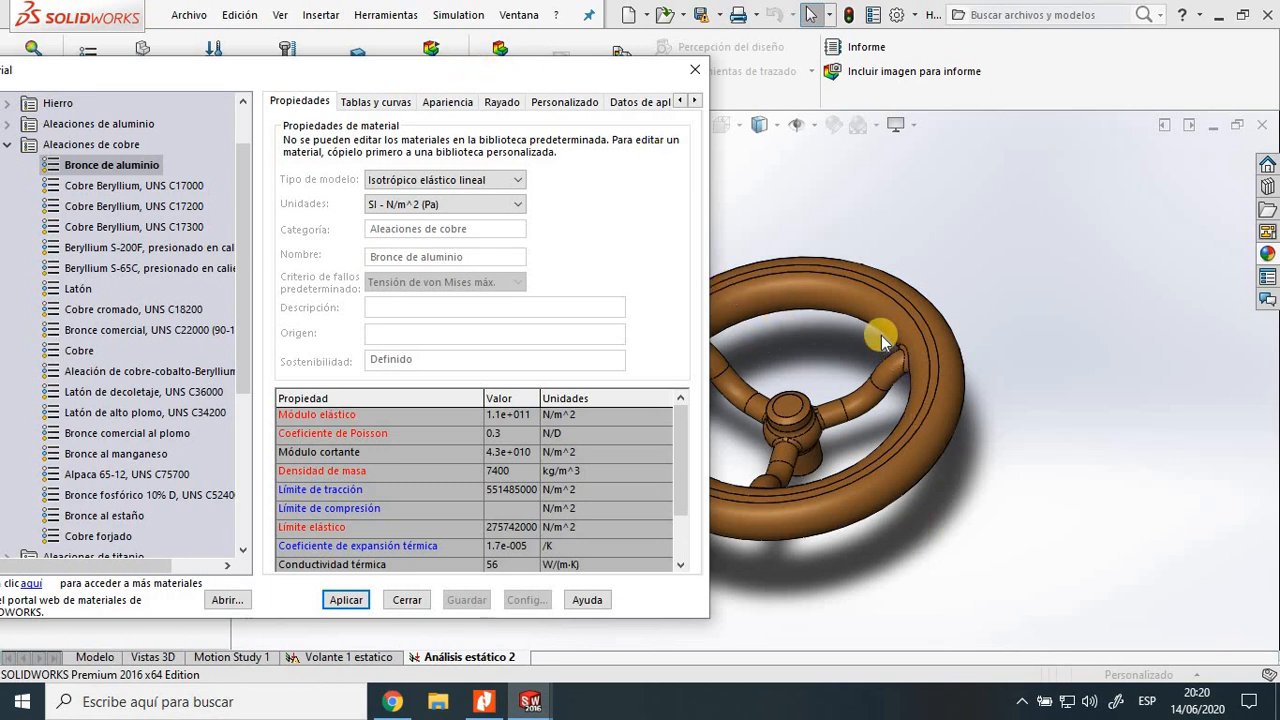
click(410, 600)
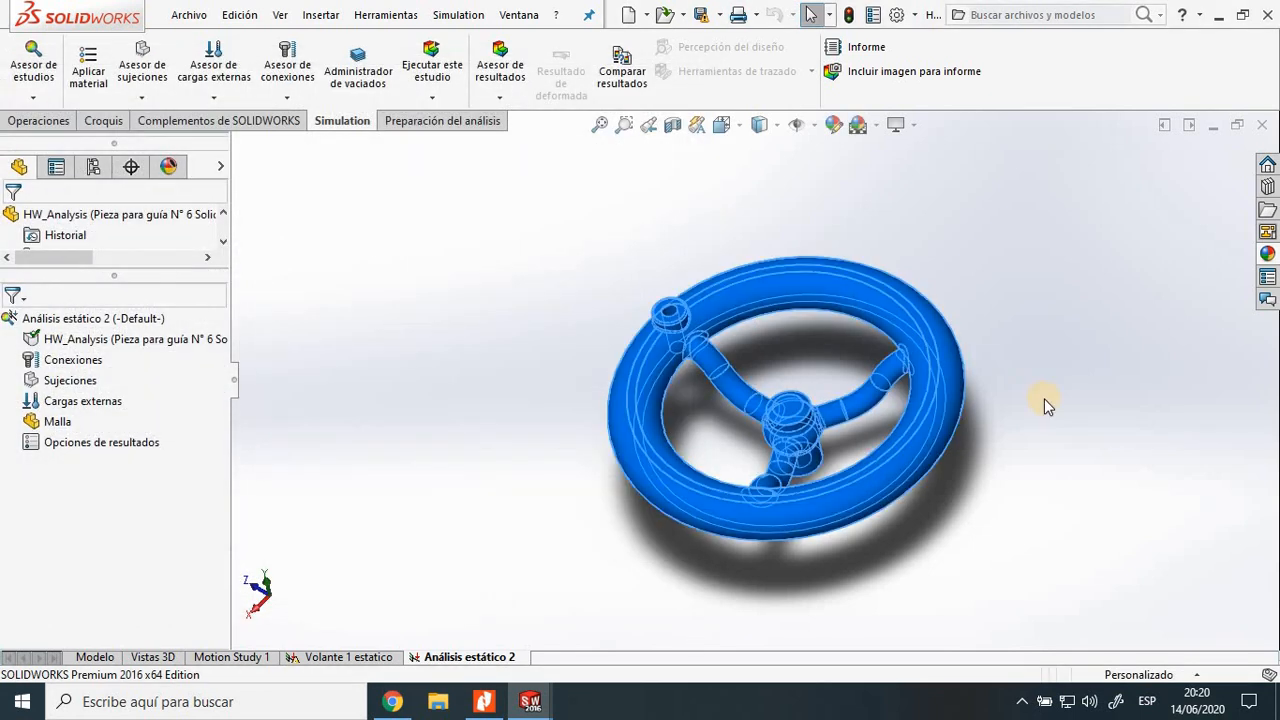
Start a Geometría fija fixture in the study and select the flat face inside the D-shaped hole of the hub.
click(1039, 502)
middle_drag(1038, 398, 1067, 461)
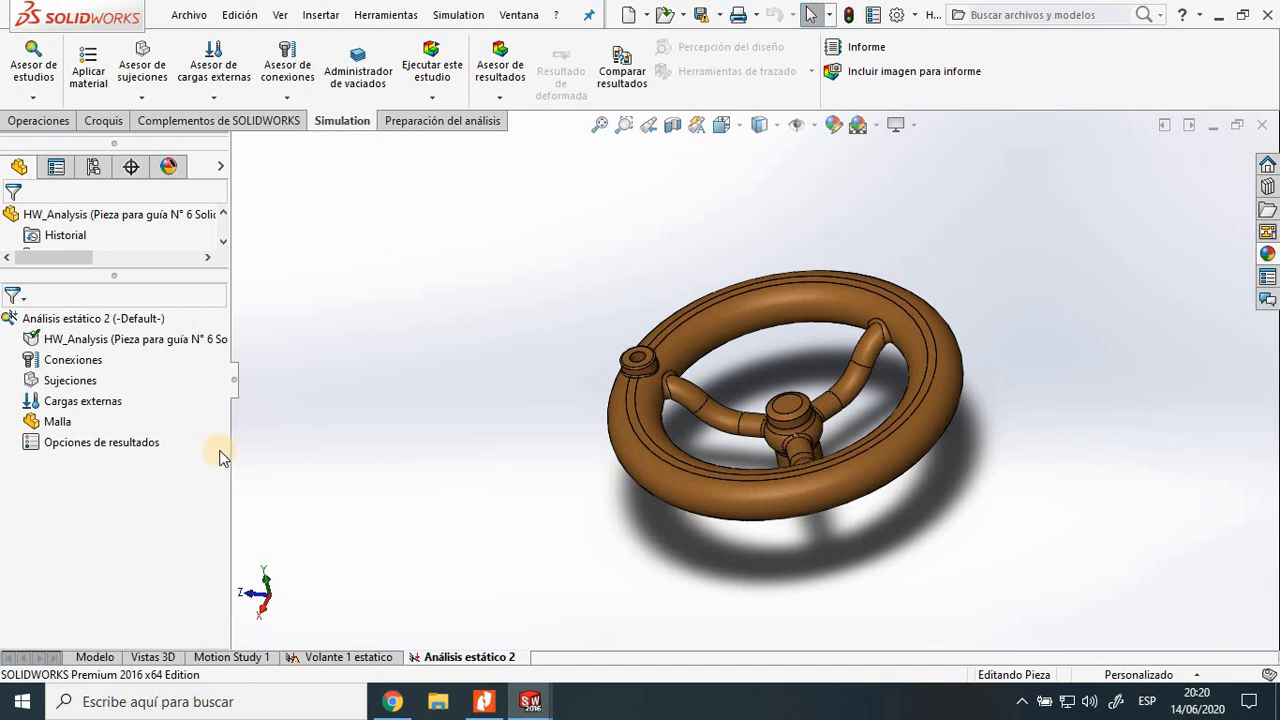
click(84, 387)
right_click(84, 387)
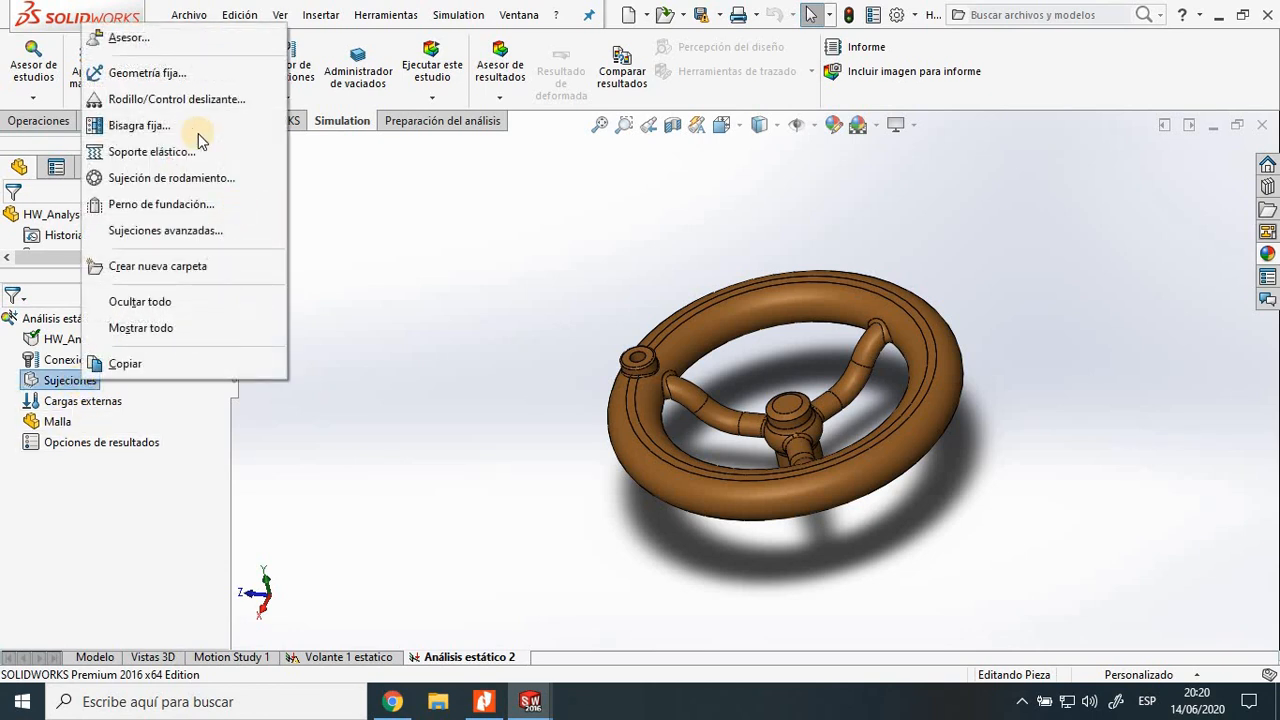
click(191, 71)
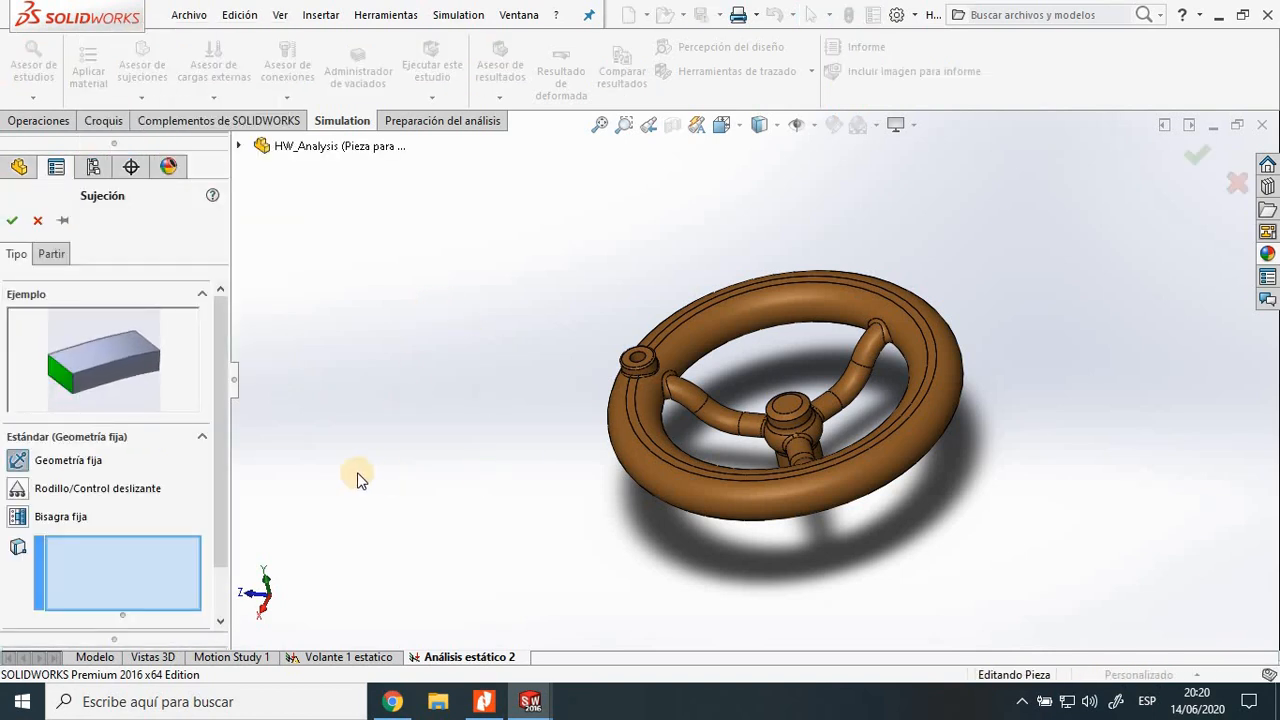
click(743, 506)
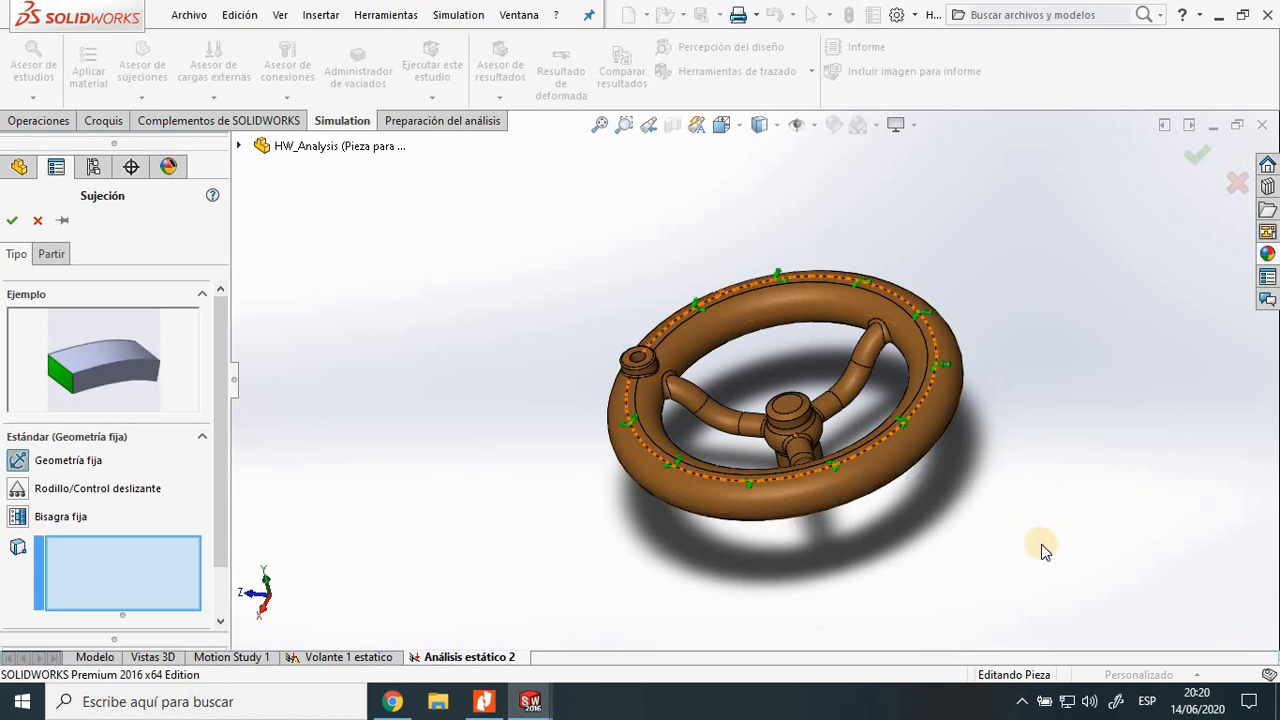
middle_drag(1040, 549, 660, 240)
click(624, 125)
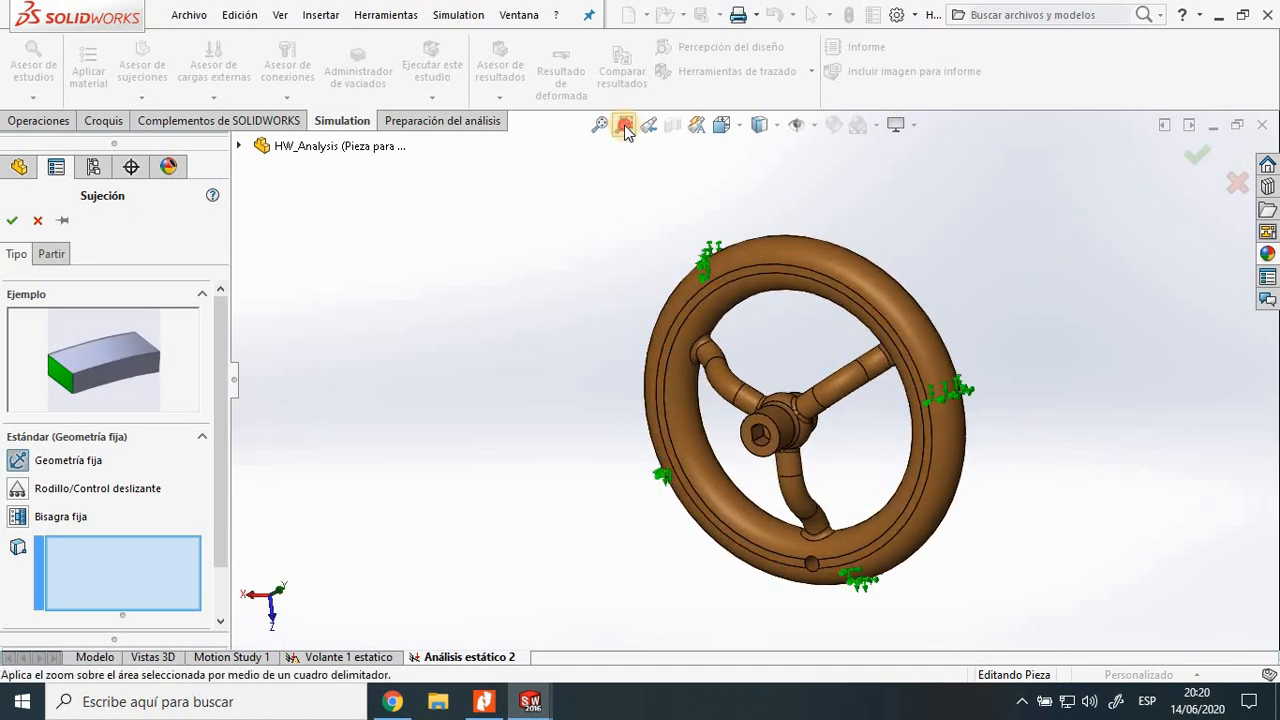
drag(712, 393, 810, 482)
click(624, 125)
click(648, 306)
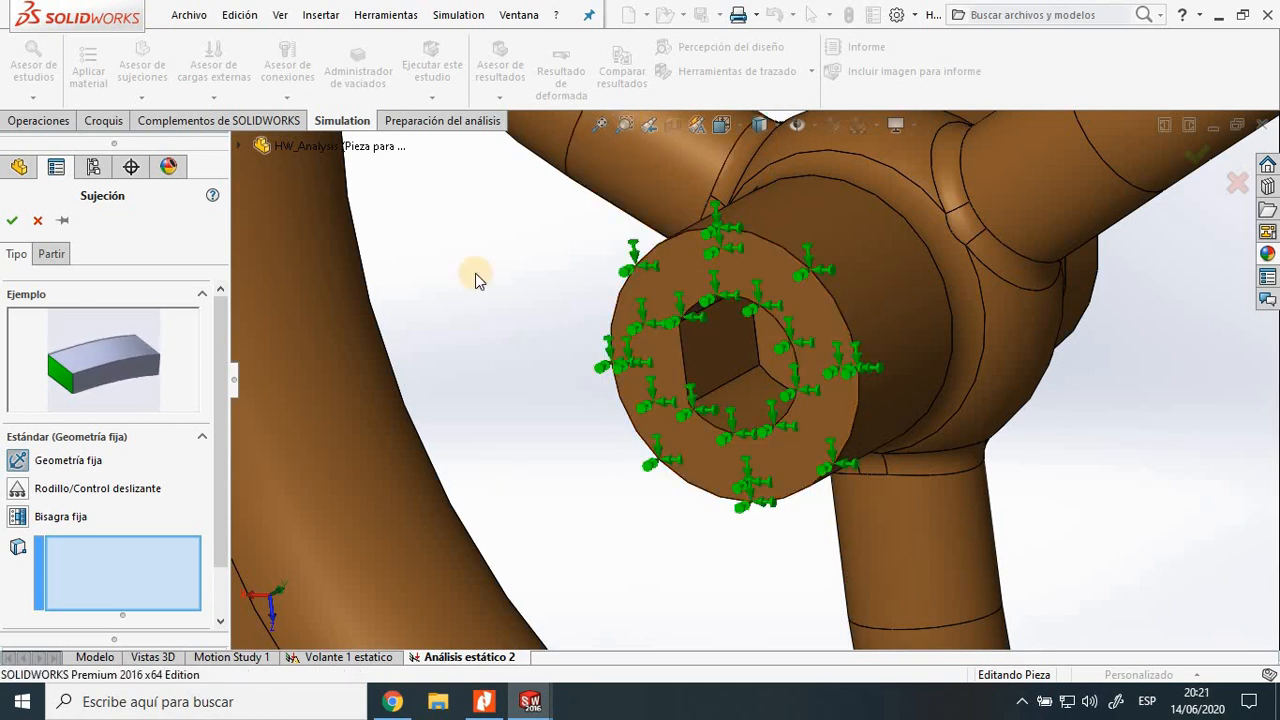
click(718, 343)
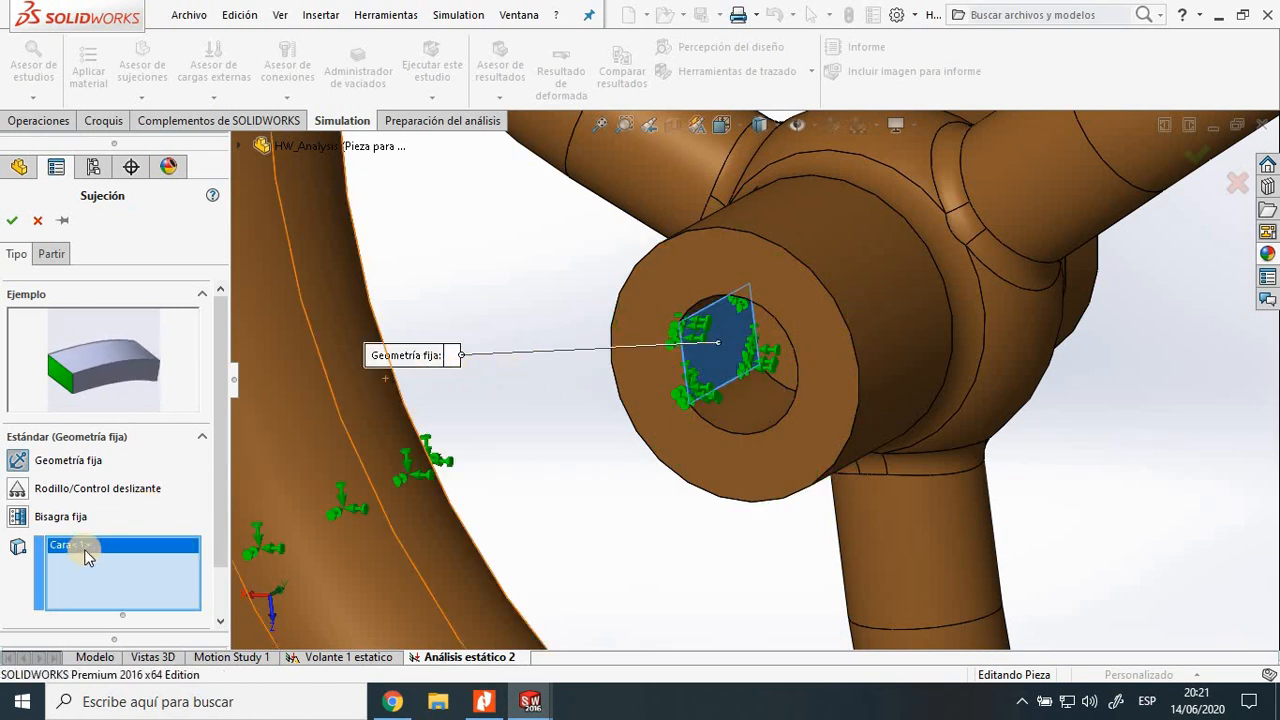
Add the curved inner face of the hub's D-shaped hole to the Geometría fija fixture and accept it.
middle_drag(600, 235, 800, 291)
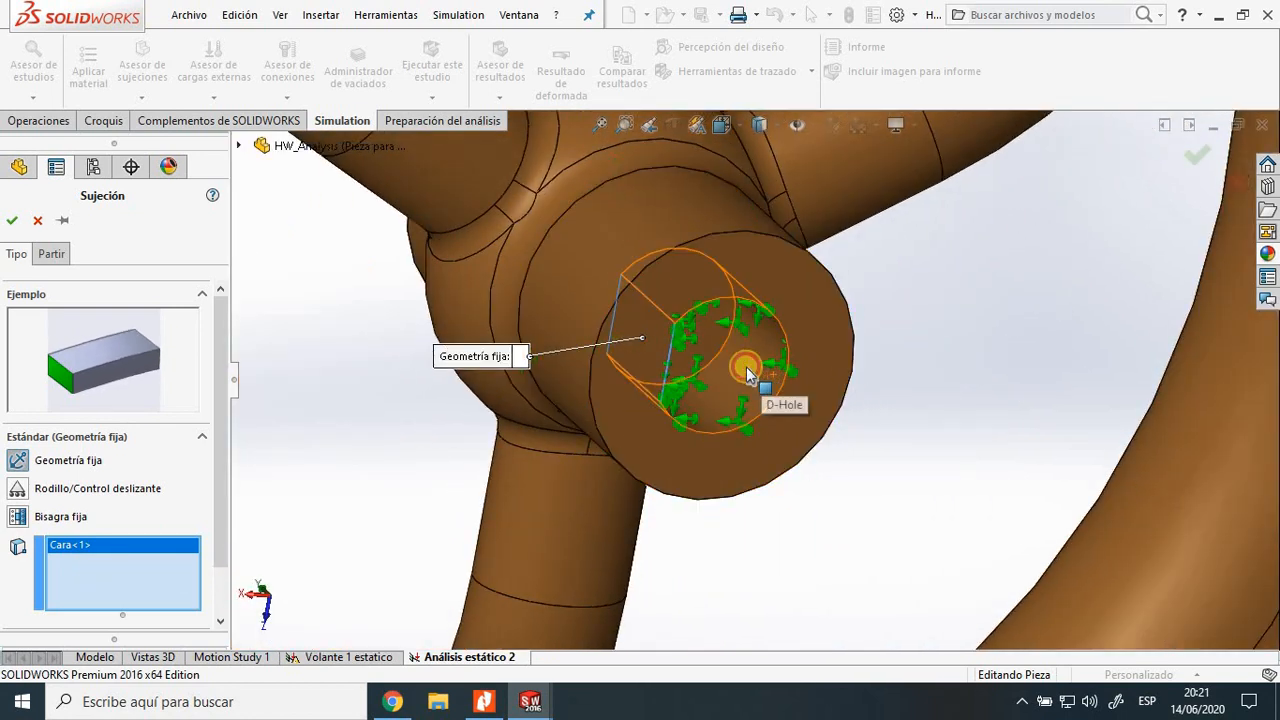
click(748, 373)
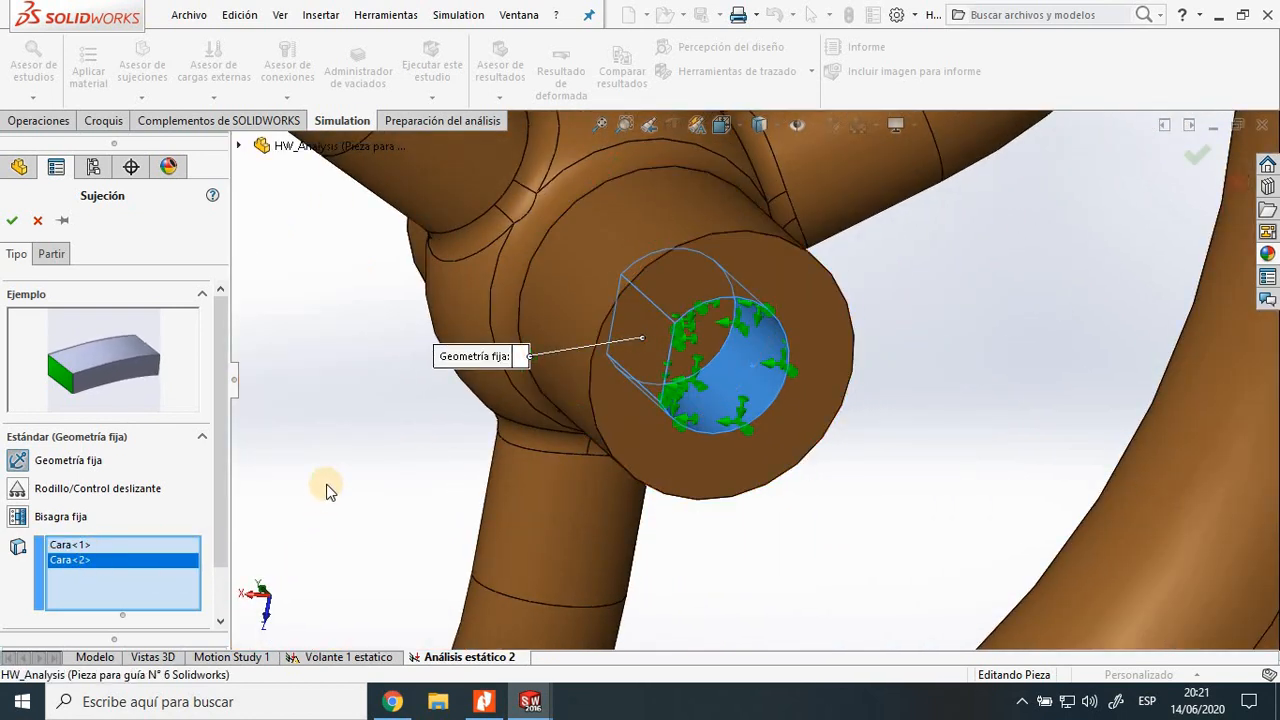
middle_drag(977, 463, 726, 380)
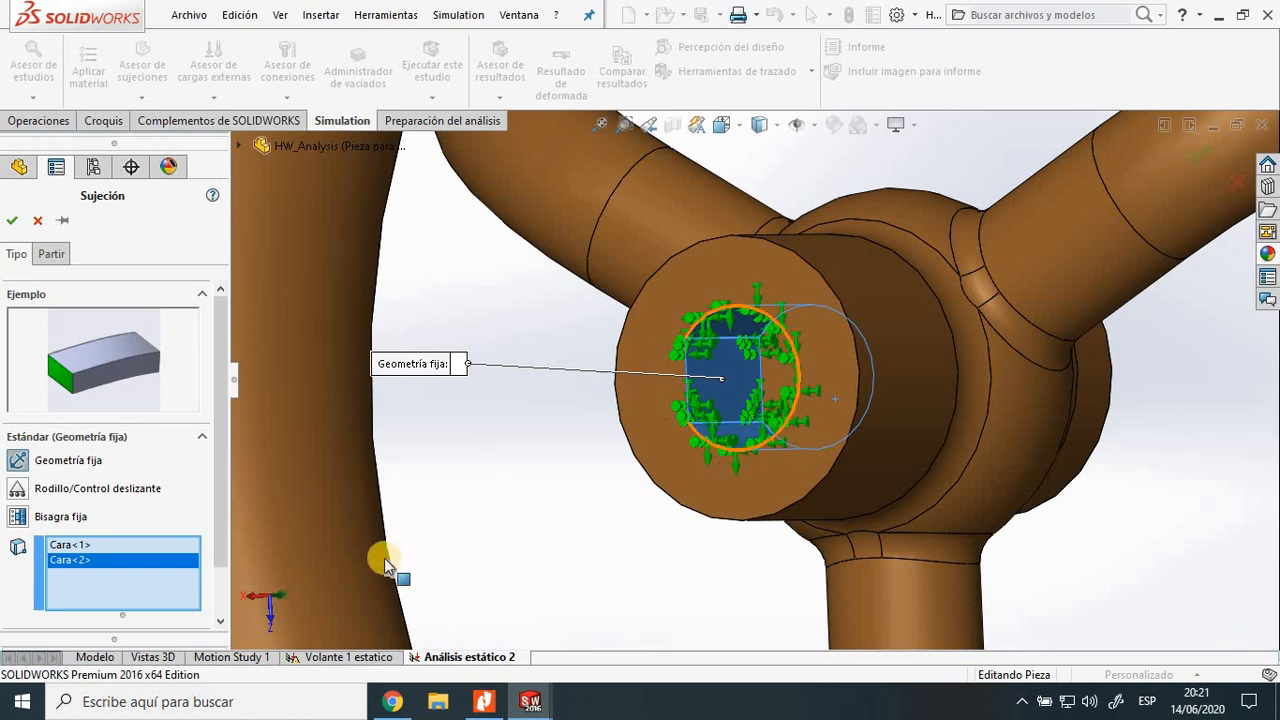
scroll(489, 555, up, 5)
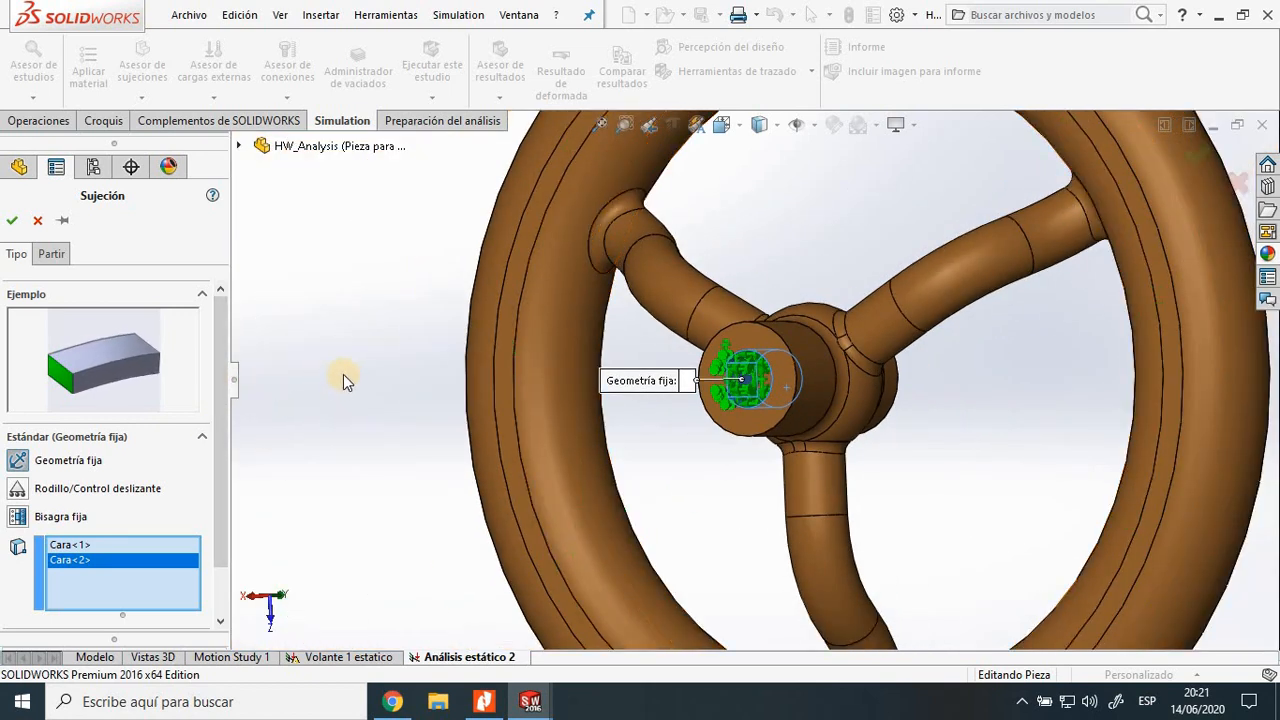
click(11, 220)
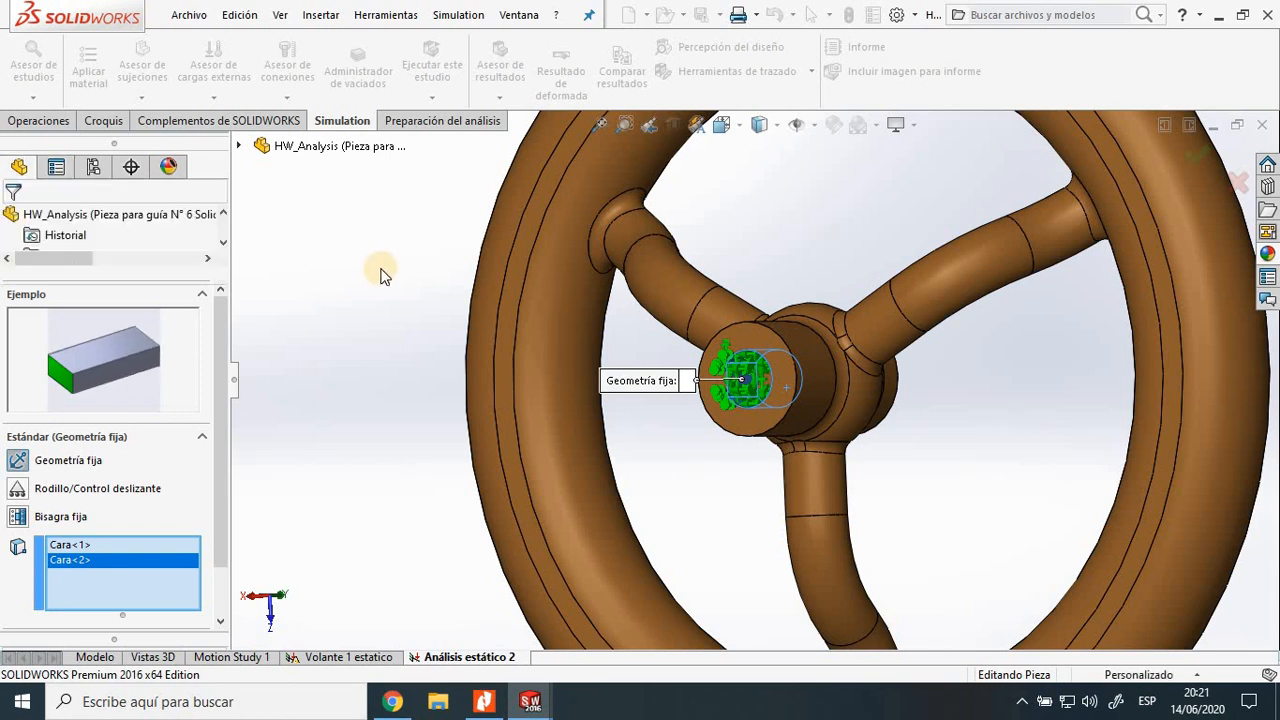
Start an external force load (Fuerza) and select the cylindrical inner face of the handle hole in the rim's boss.
middle_drag(380, 268, 420, 398)
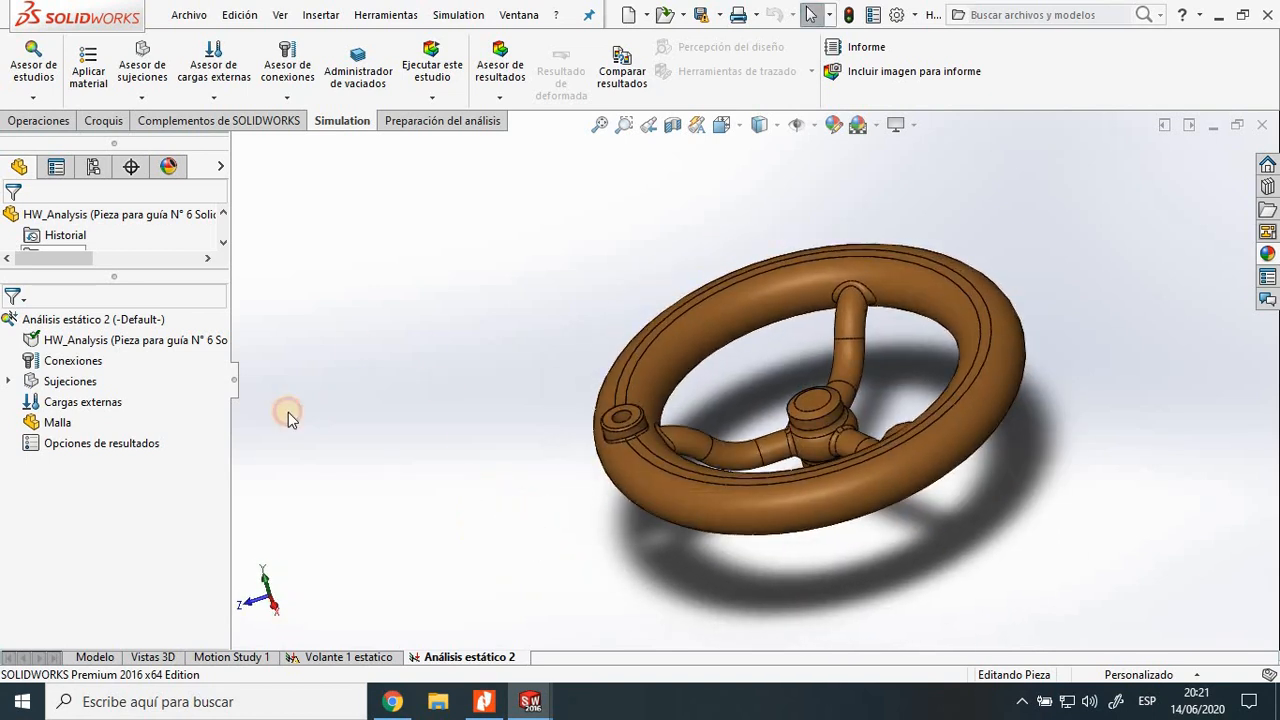
right_click(106, 408)
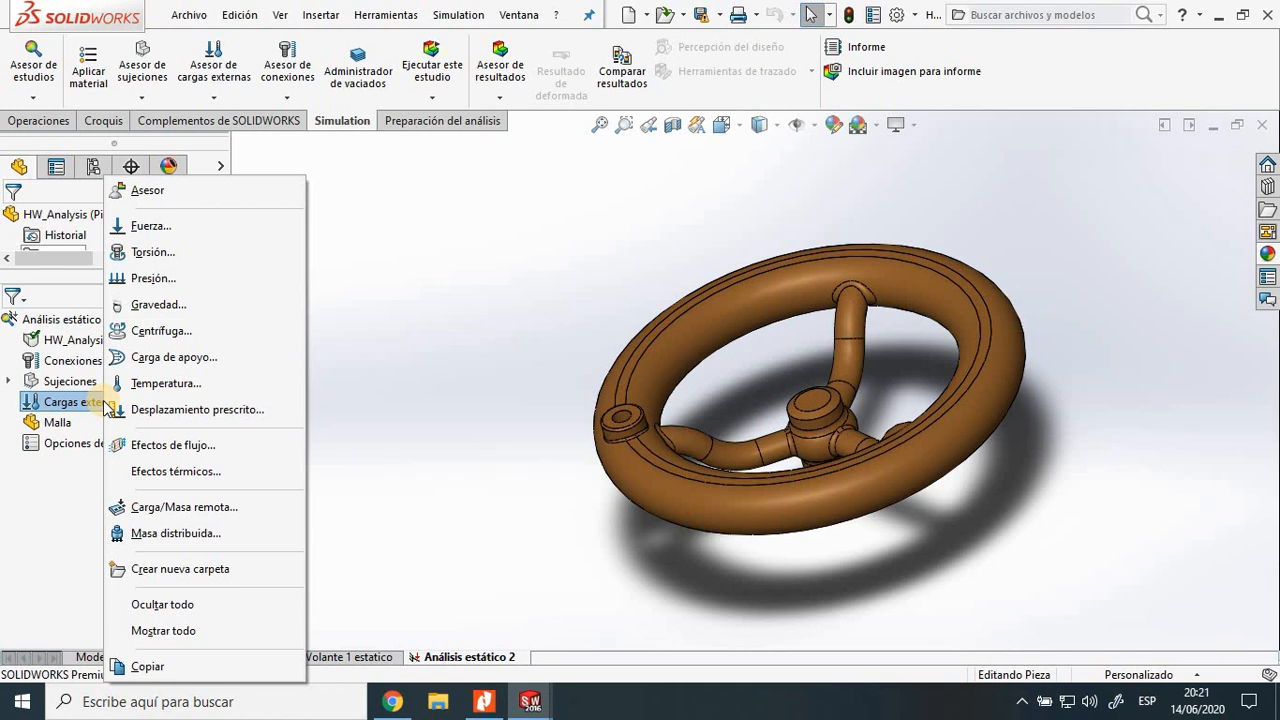
click(225, 252)
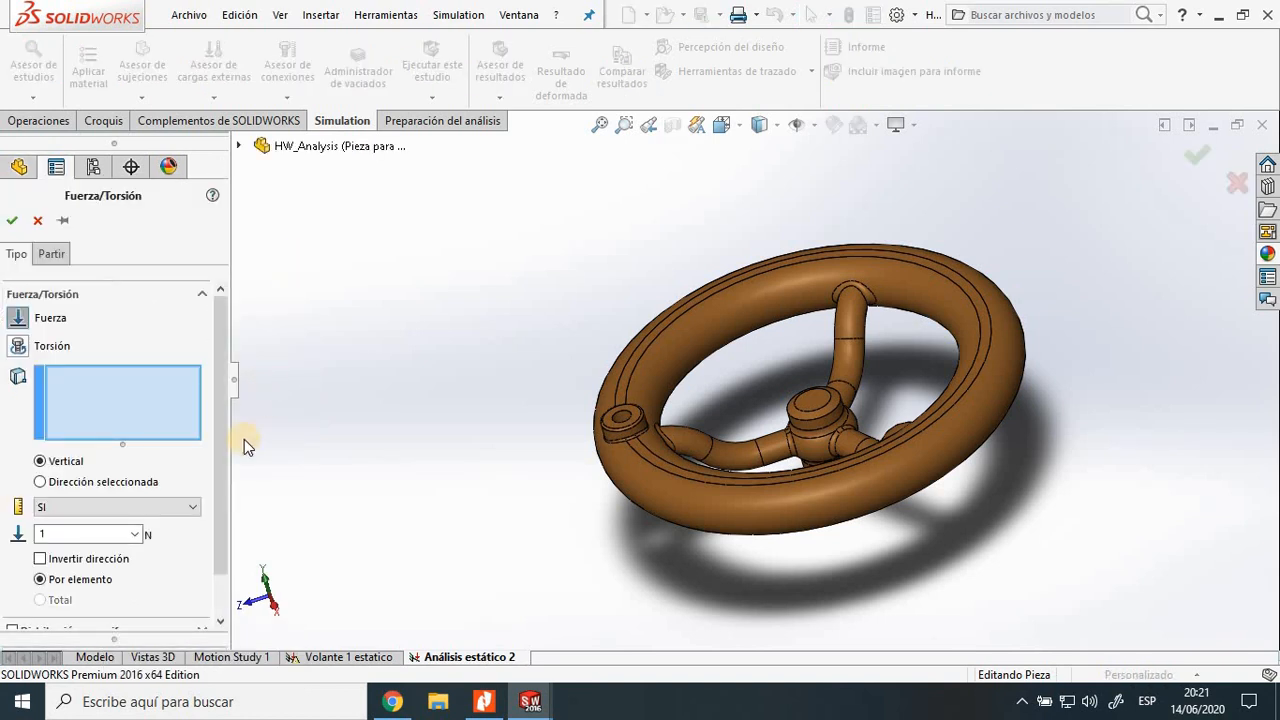
drag(220, 404, 217, 450)
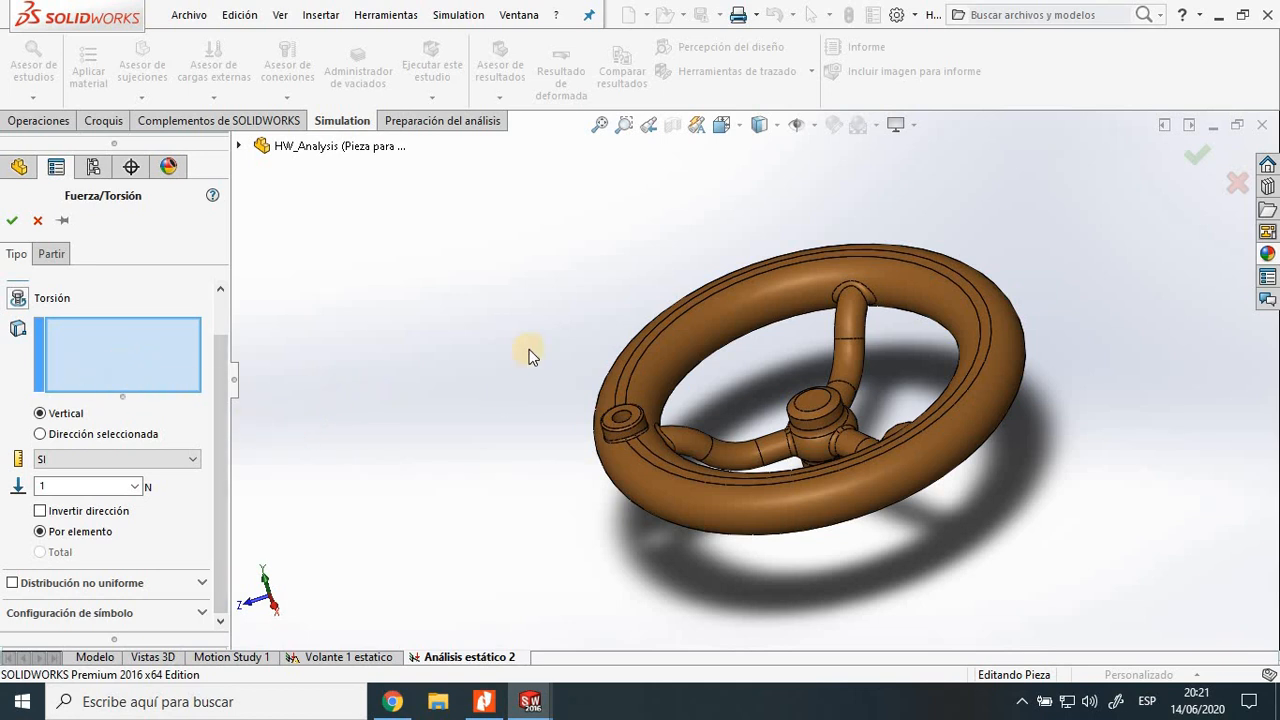
middle_drag(540, 392, 565, 330)
click(624, 124)
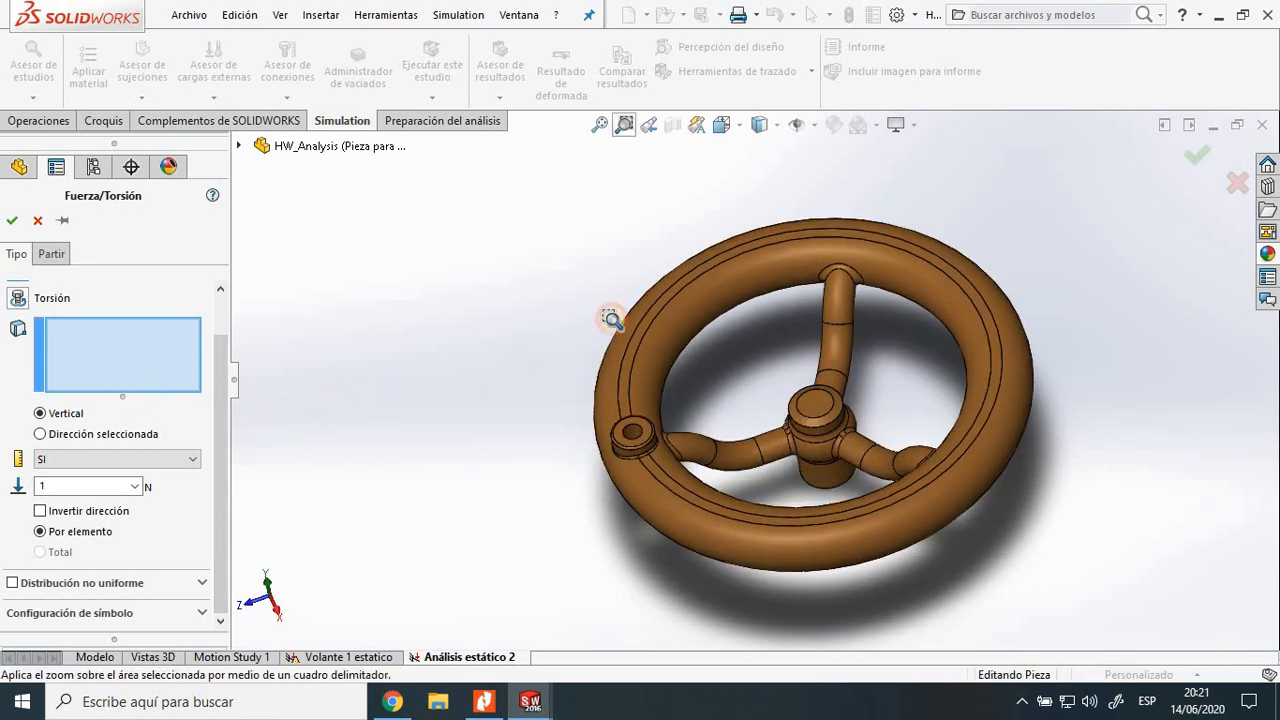
drag(612, 428, 678, 480)
click(623, 125)
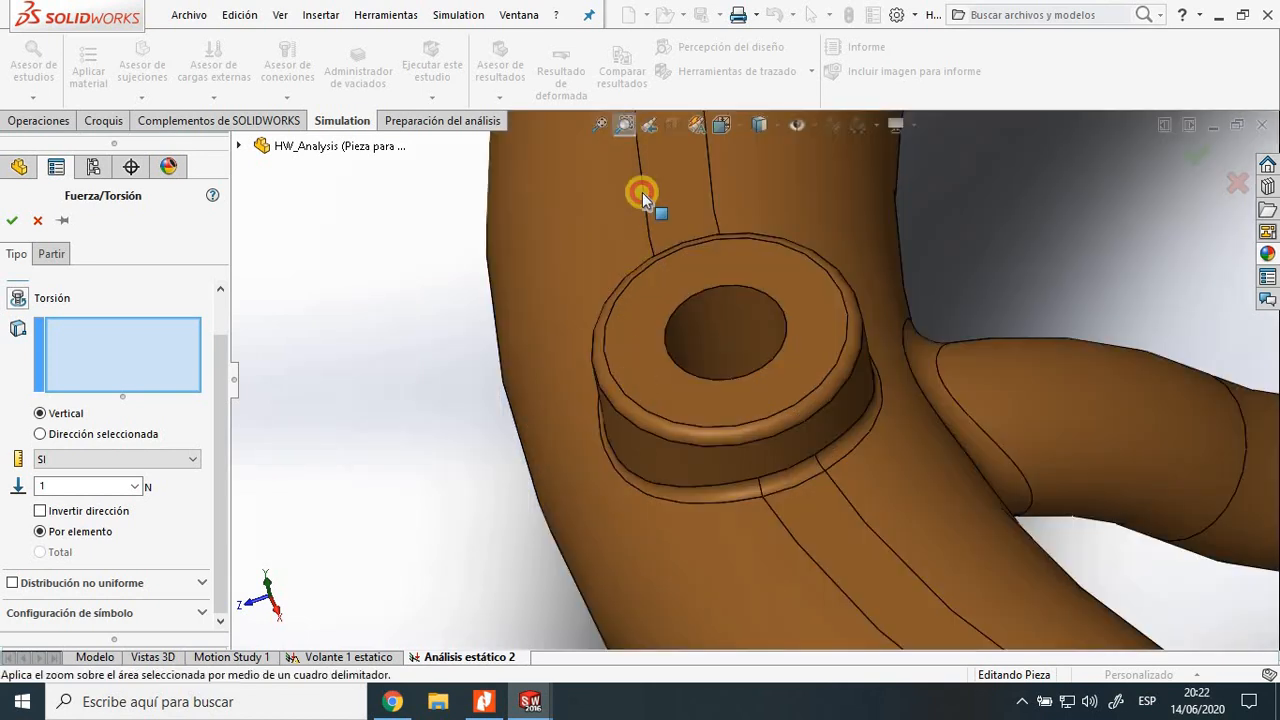
middle_drag(665, 236, 623, 234)
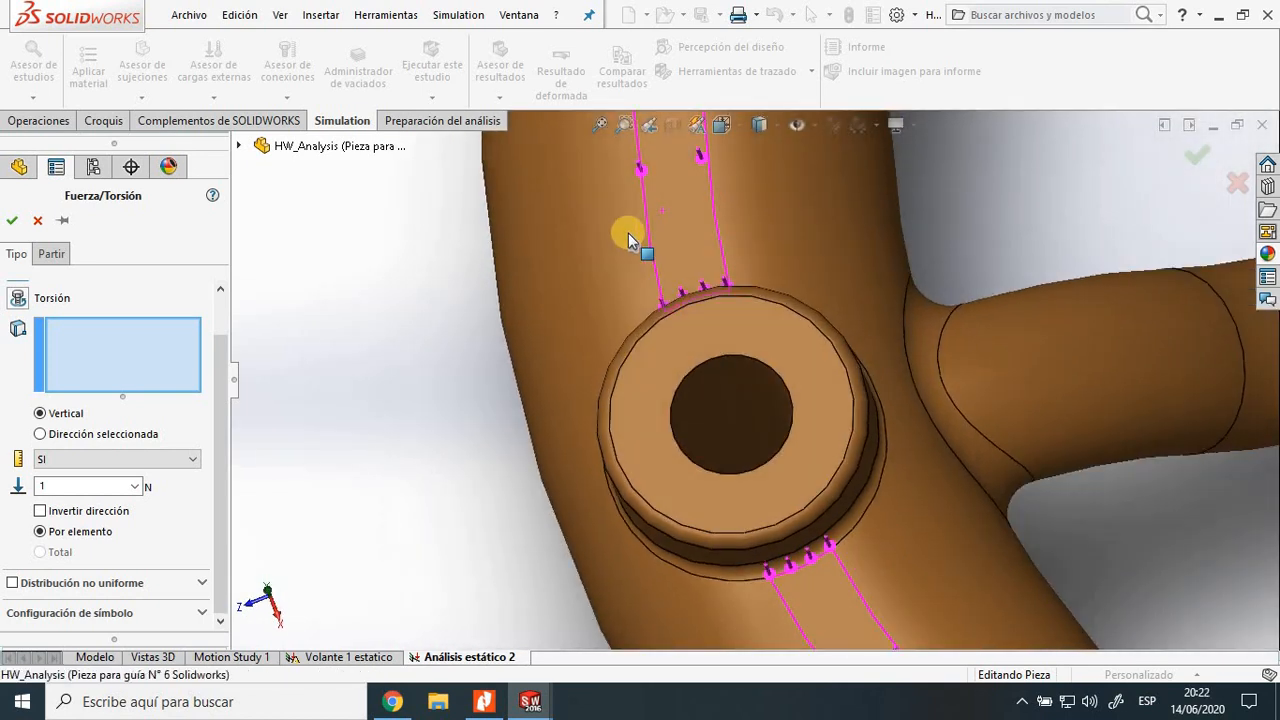
click(623, 125)
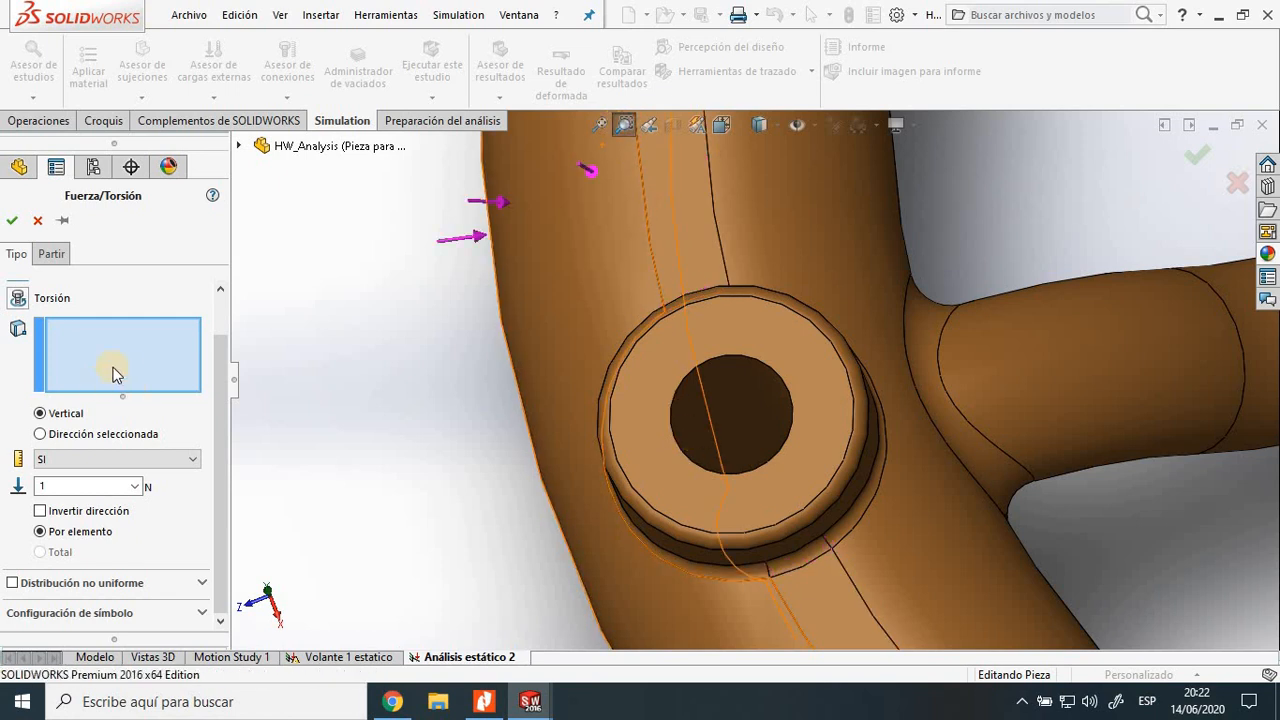
click(621, 124)
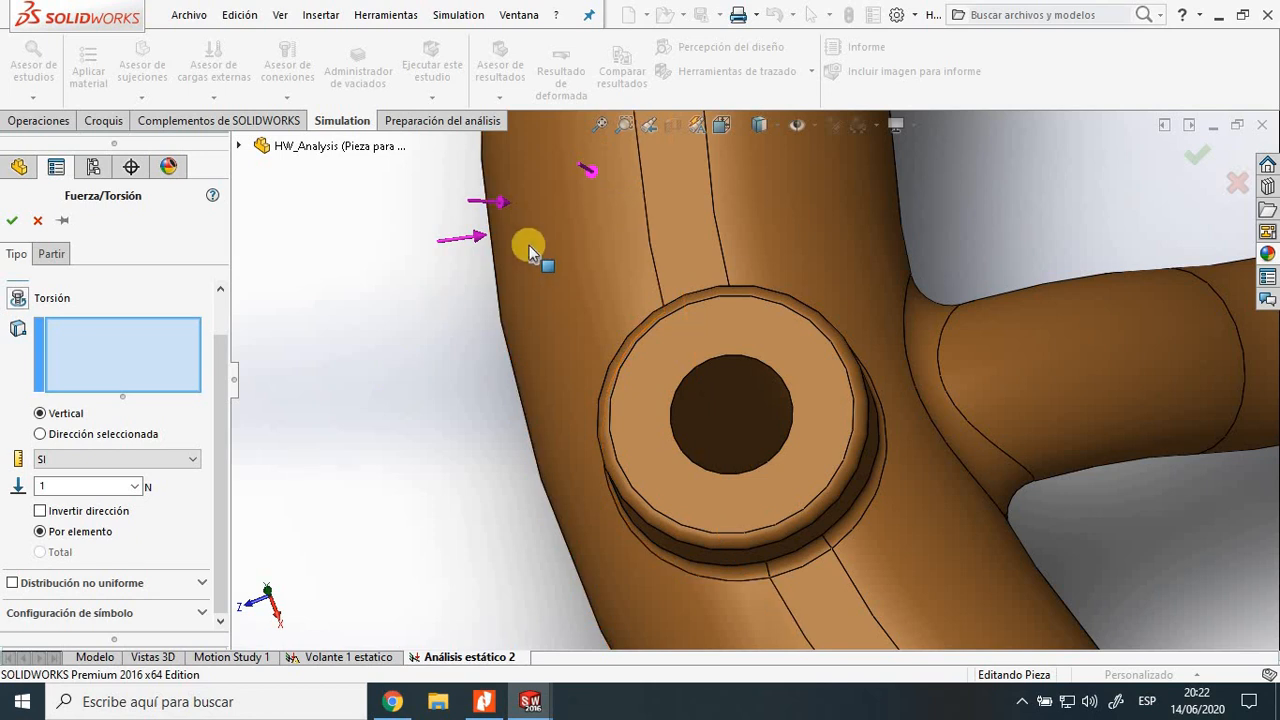
click(731, 421)
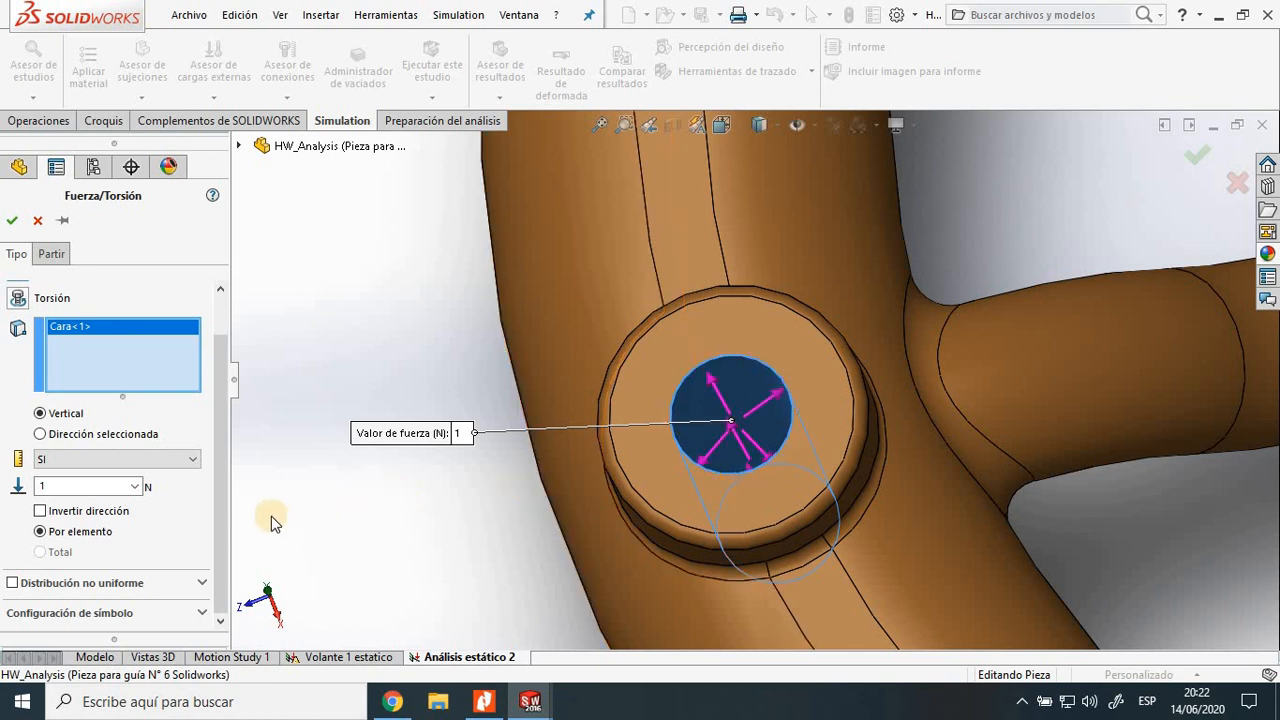
Define the force by Dirección seleccionada with the part's Front Plane as the direction reference.
click(241, 147)
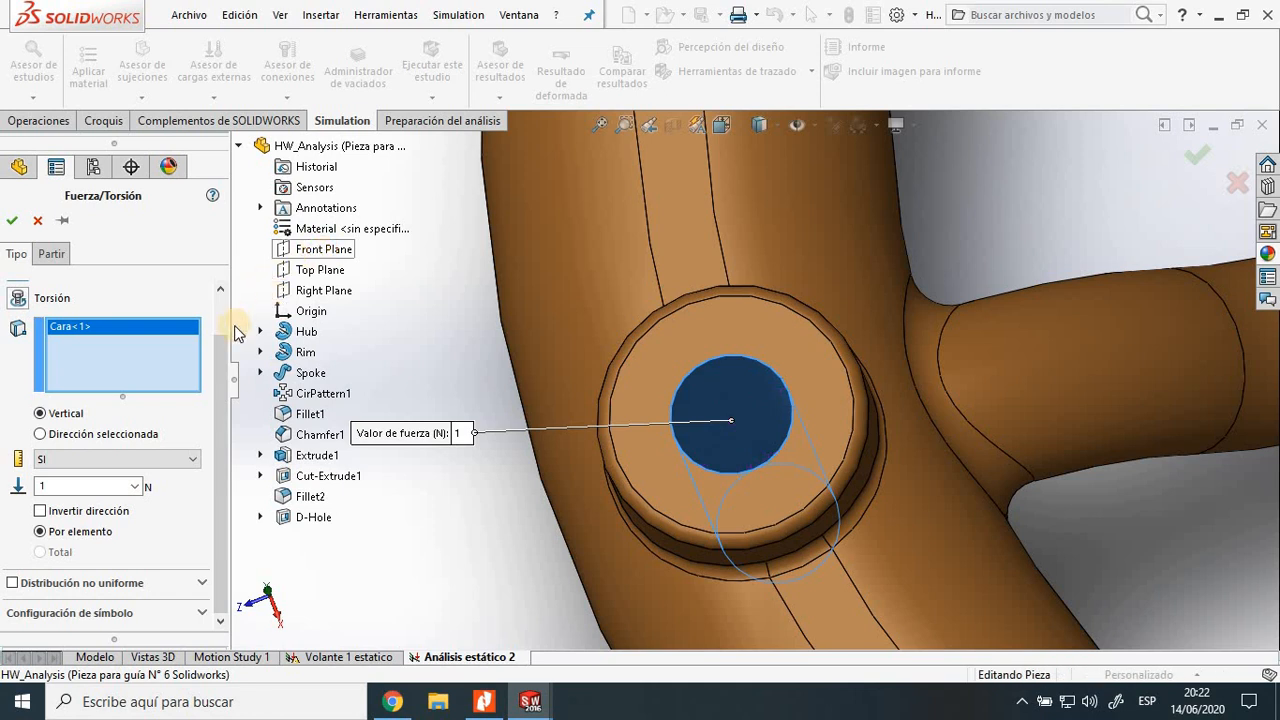
click(125, 438)
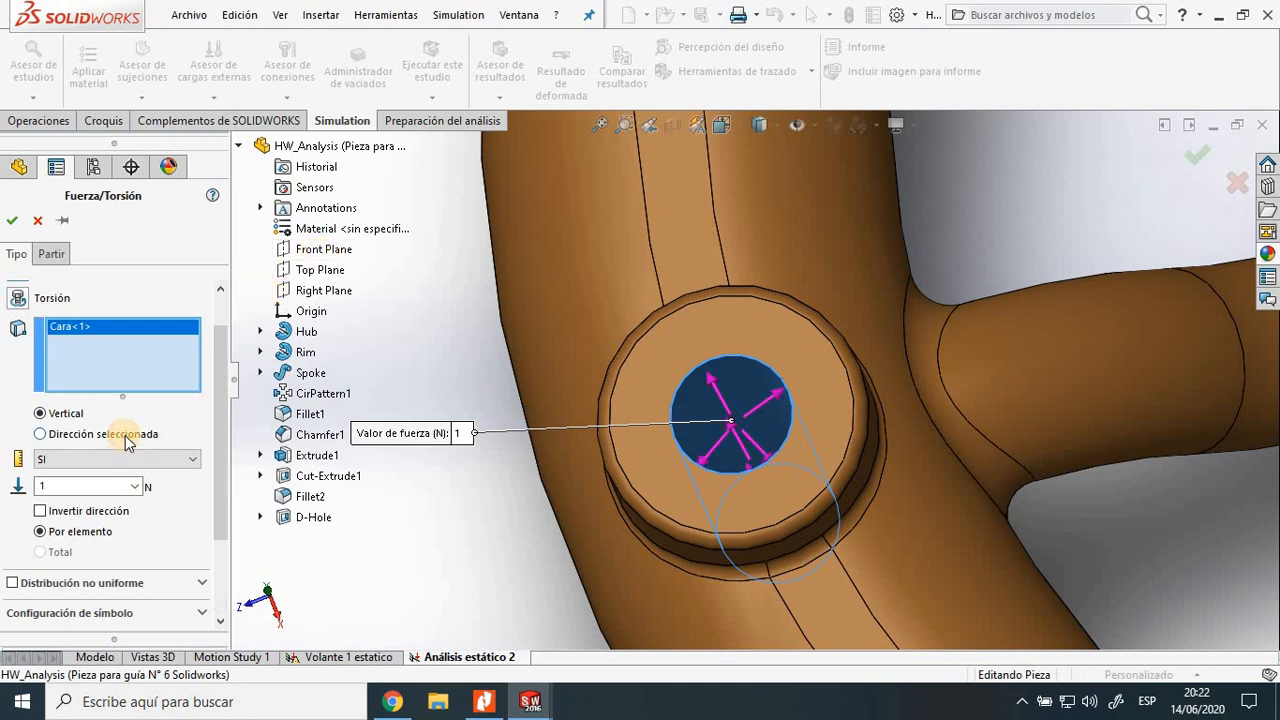
click(330, 250)
scroll(219, 458, down, 2)
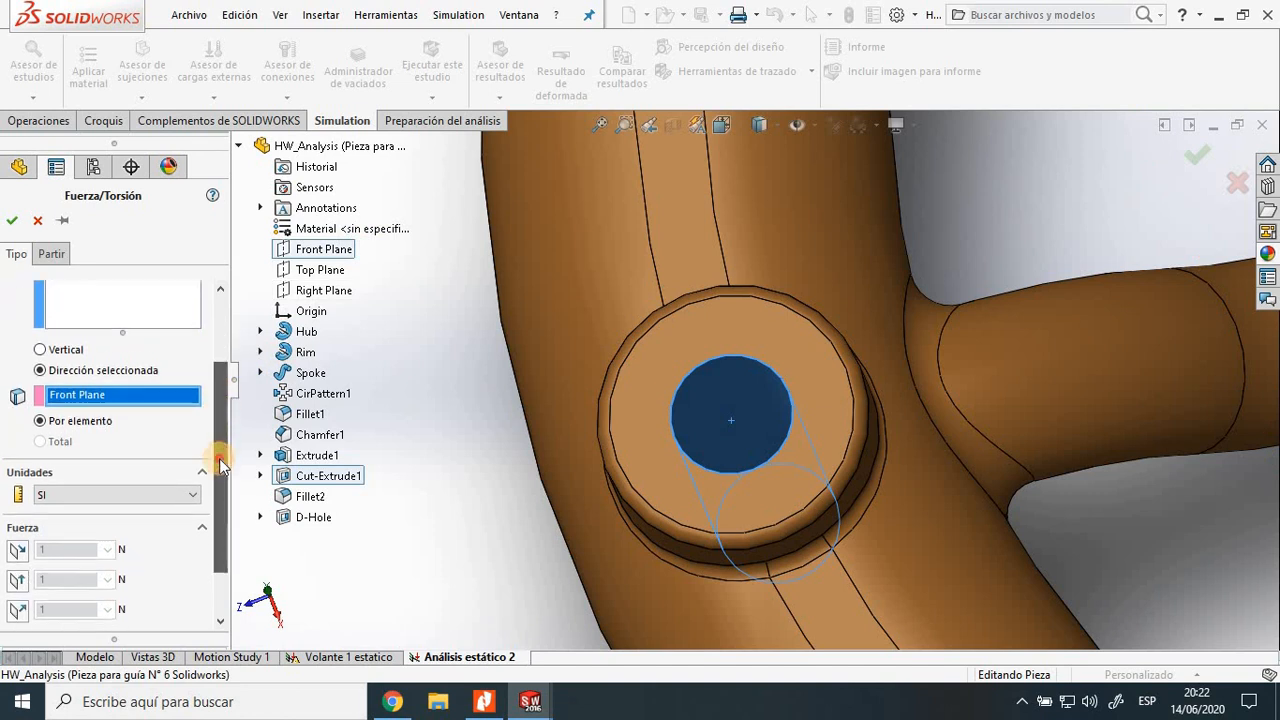
Set the force units to English (IPS), apply 1000 lbf along plane direction 1 and accept the load.
click(191, 453)
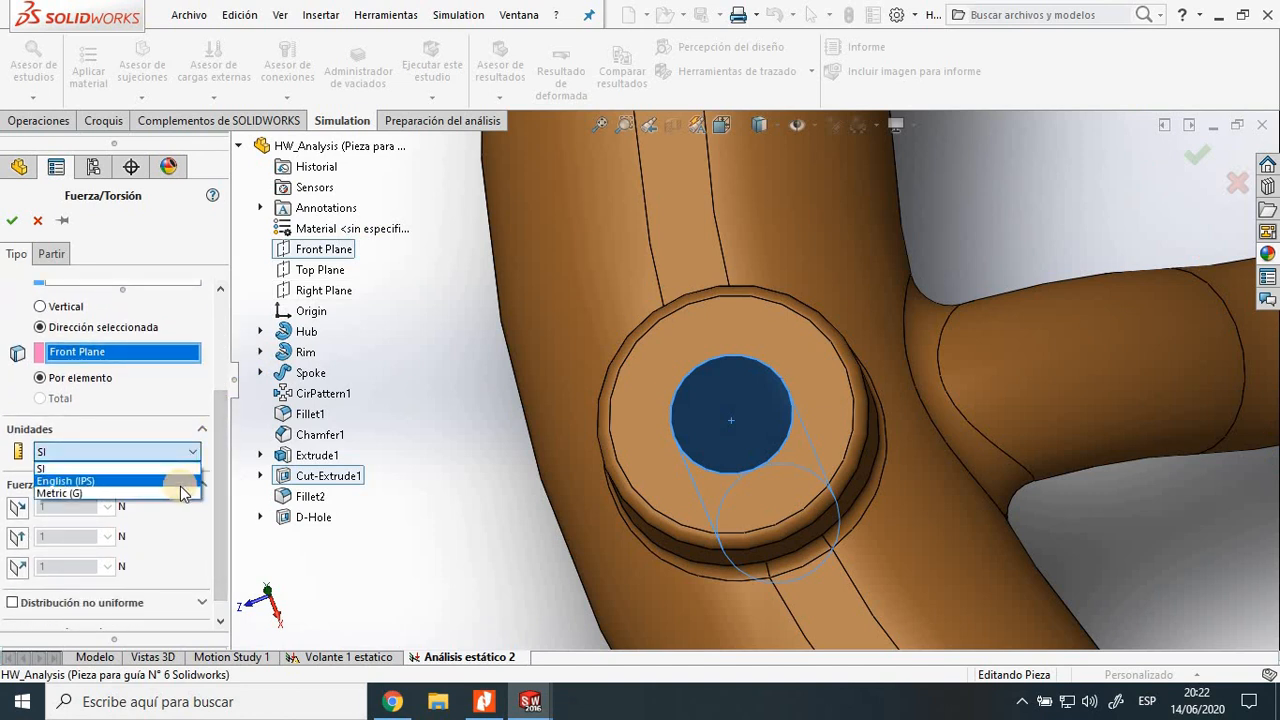
click(180, 484)
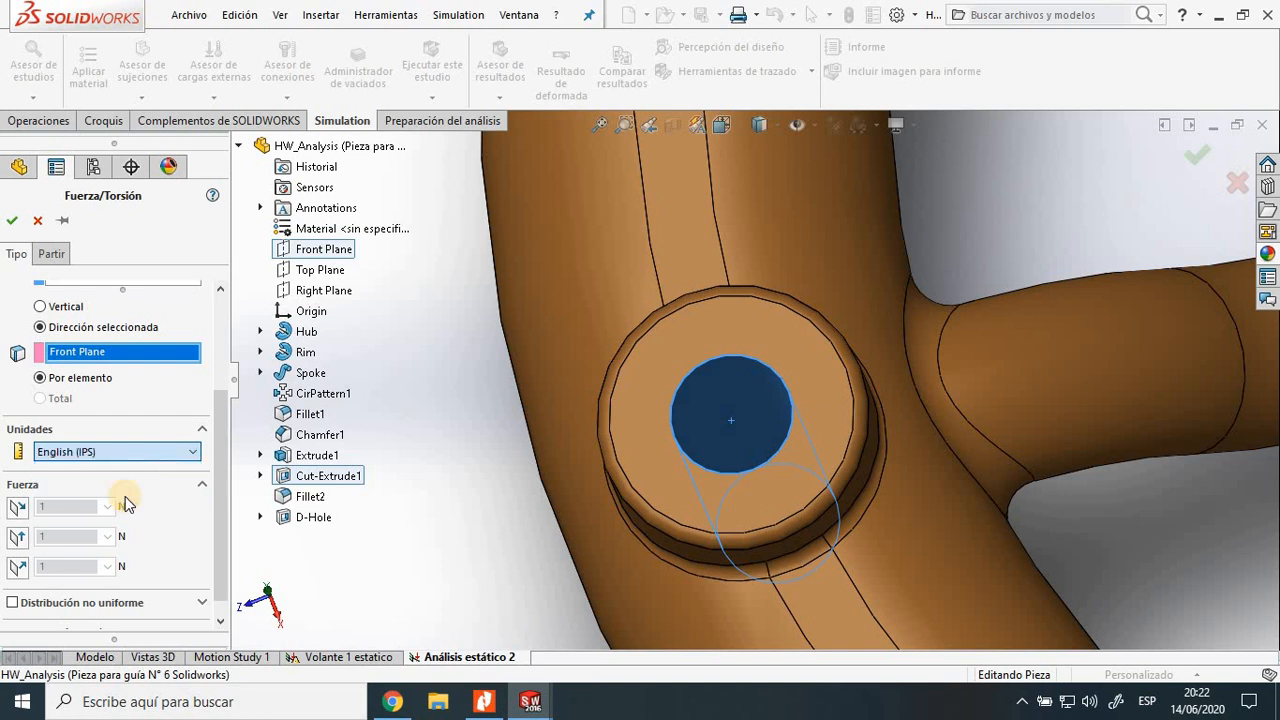
click(17, 510)
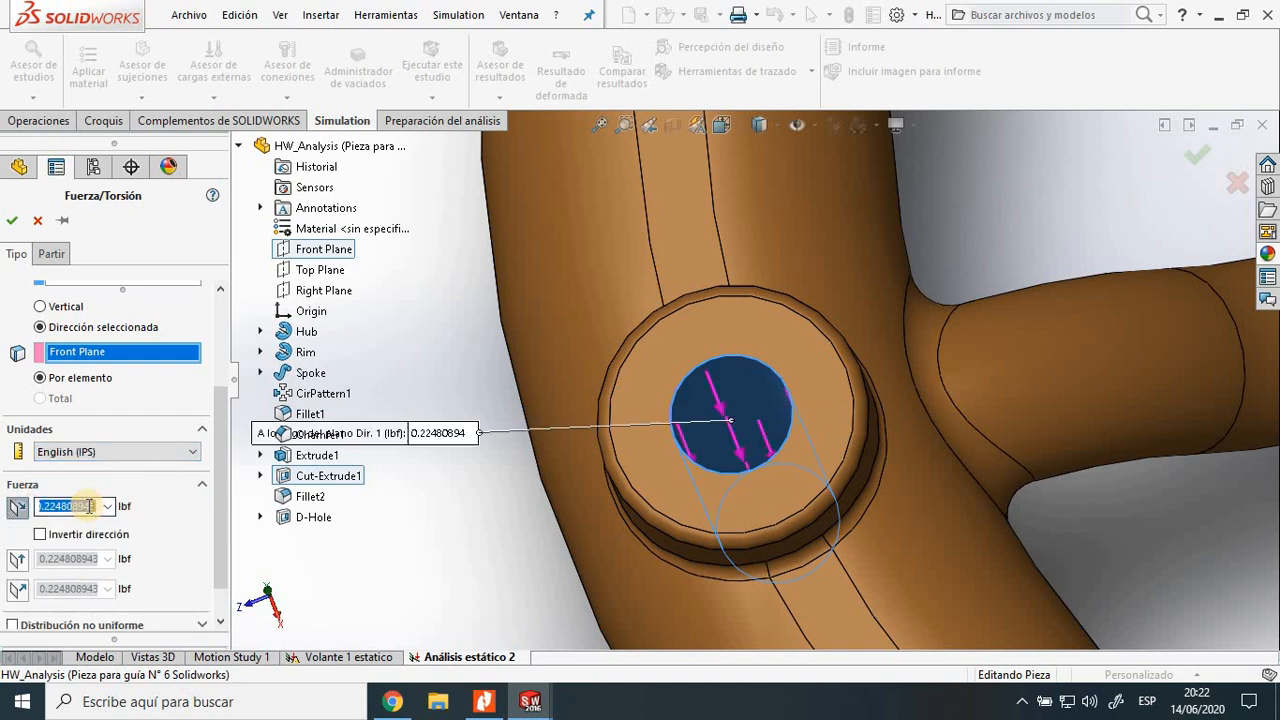
text(1000)
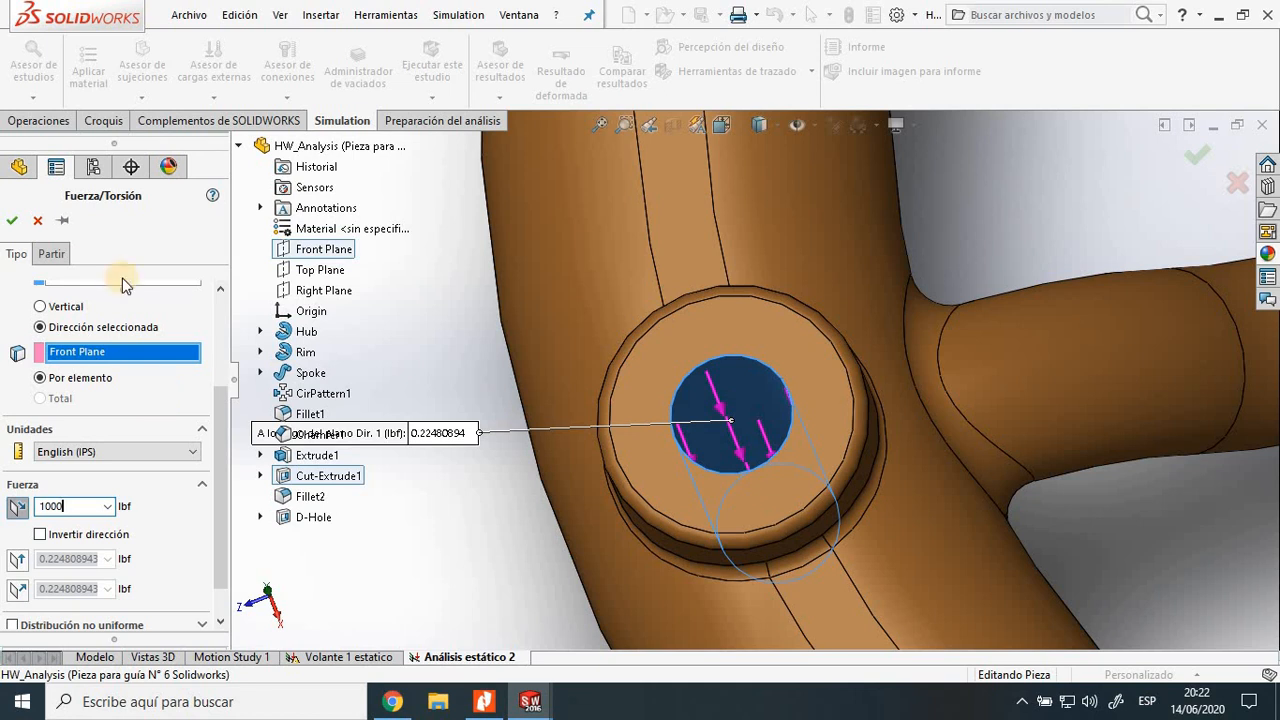
click(12, 221)
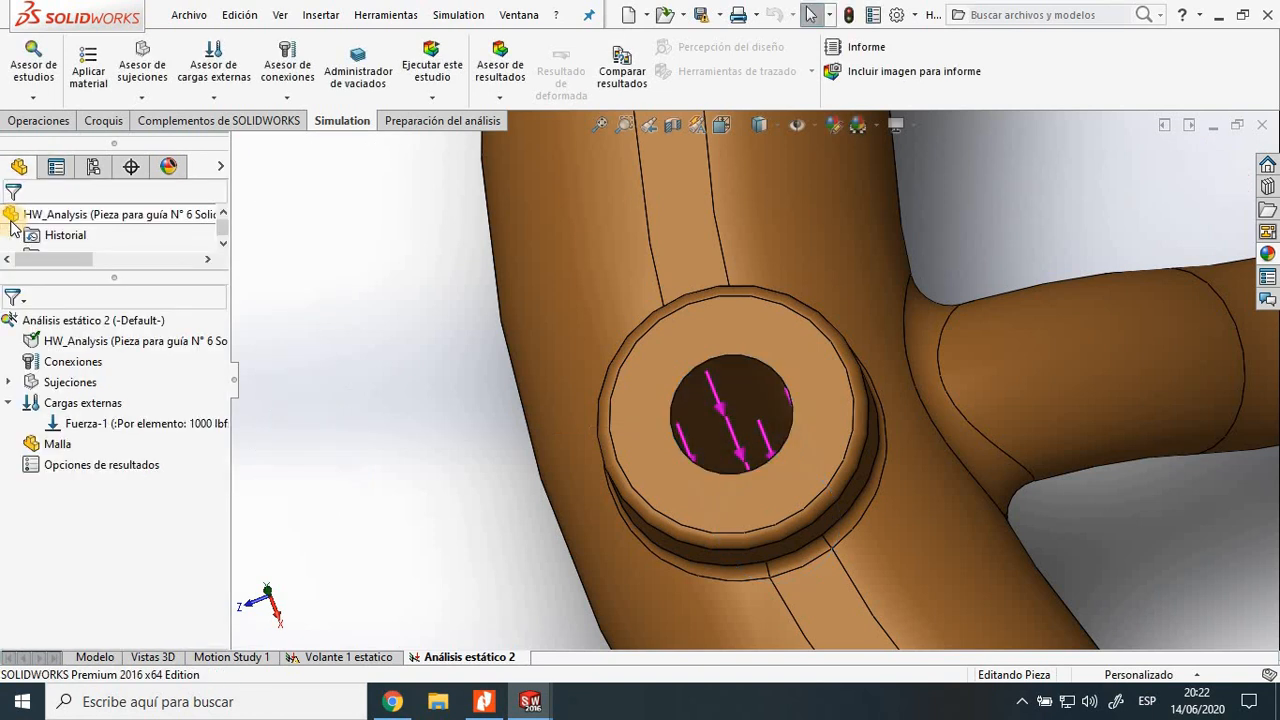
Start creating a mesh for the Análisis estático 2 study of the handwheel.
scroll(341, 340, up, 7)
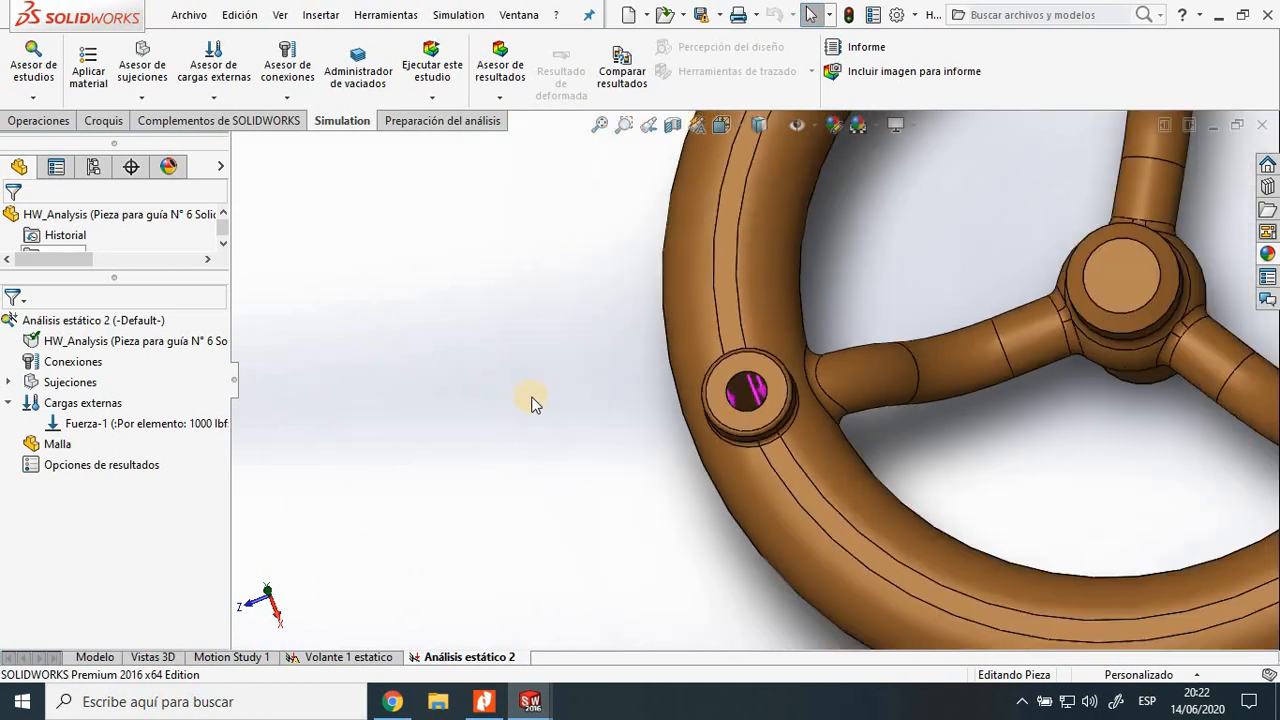
middle_drag(604, 369, 580, 446)
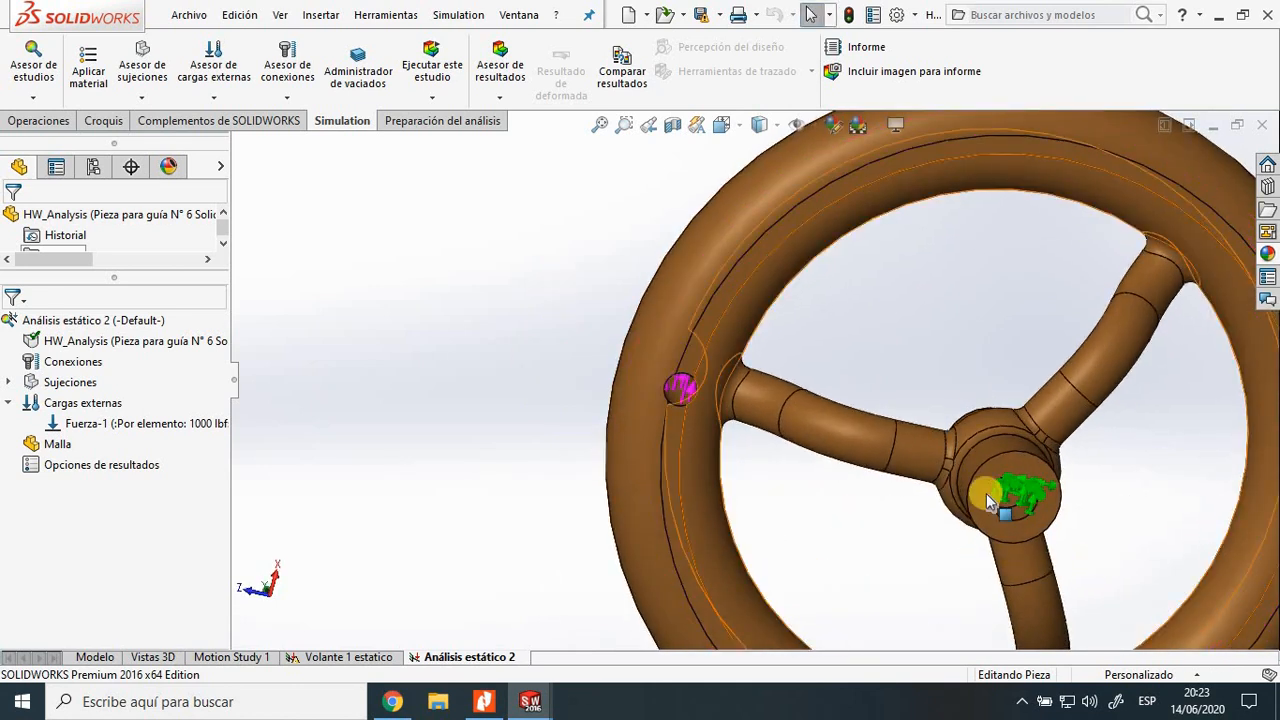
middle_drag(489, 309, 720, 560)
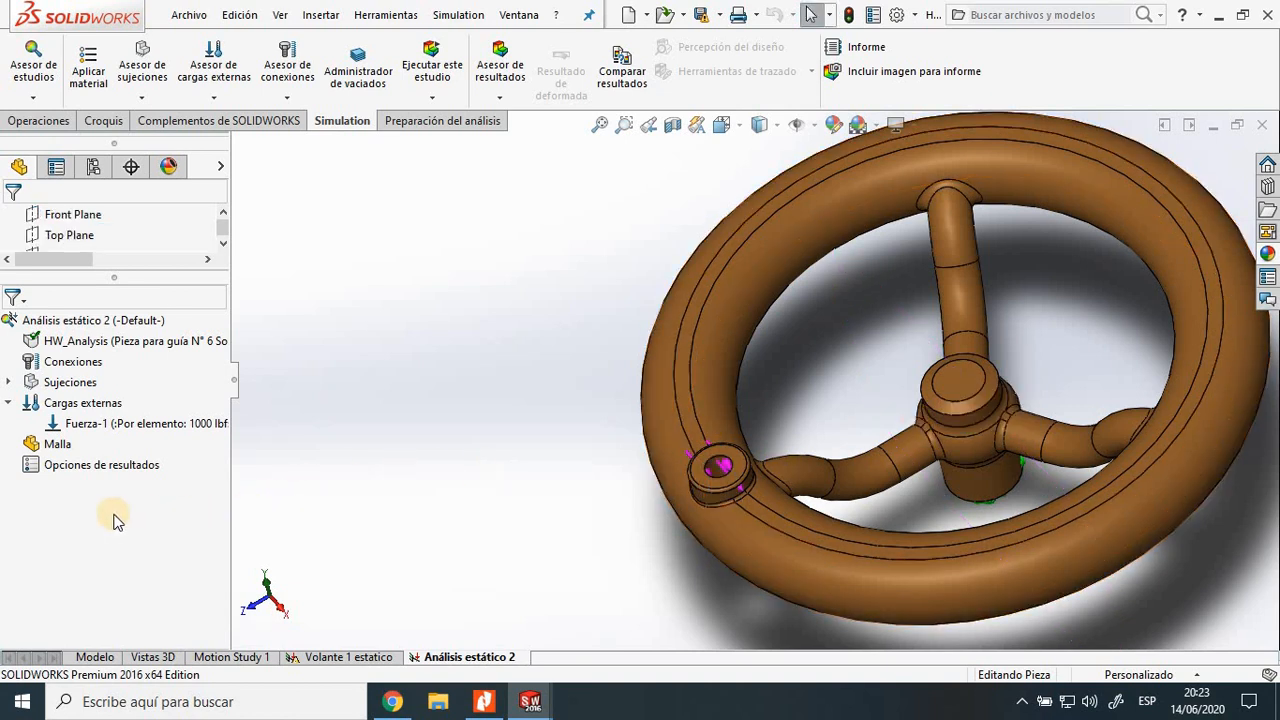
click(57, 446)
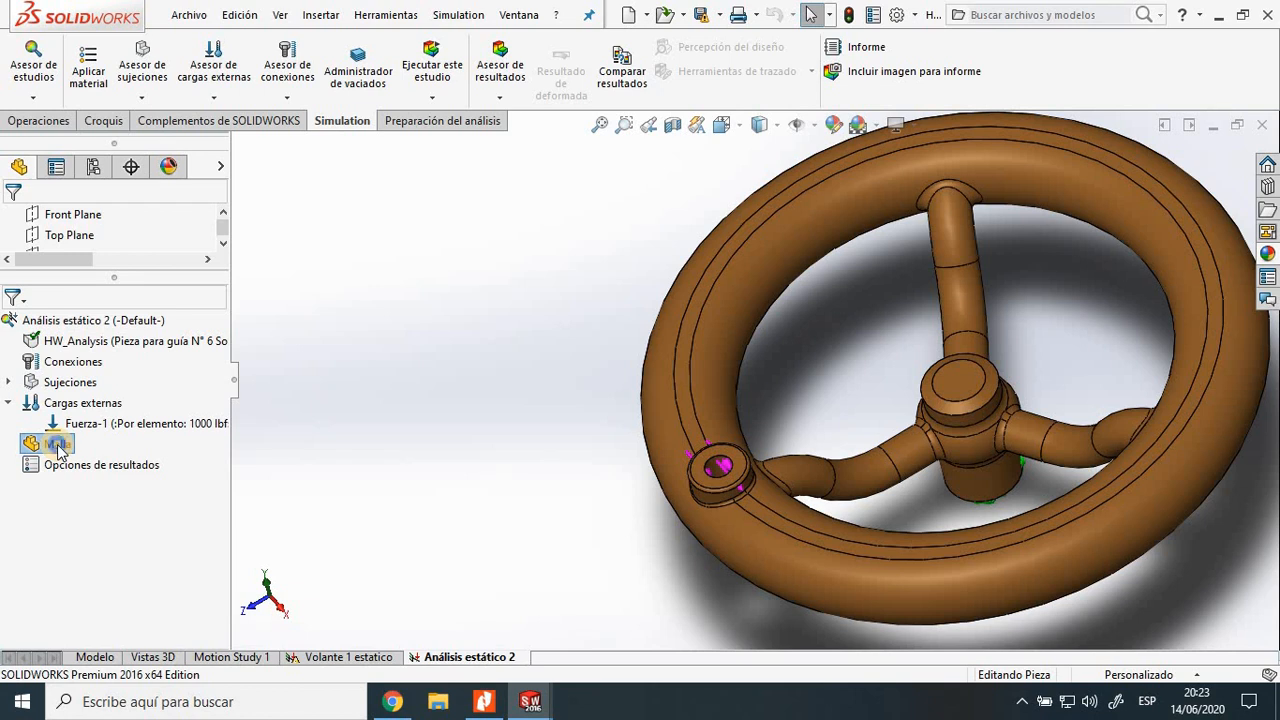
right_click(57, 446)
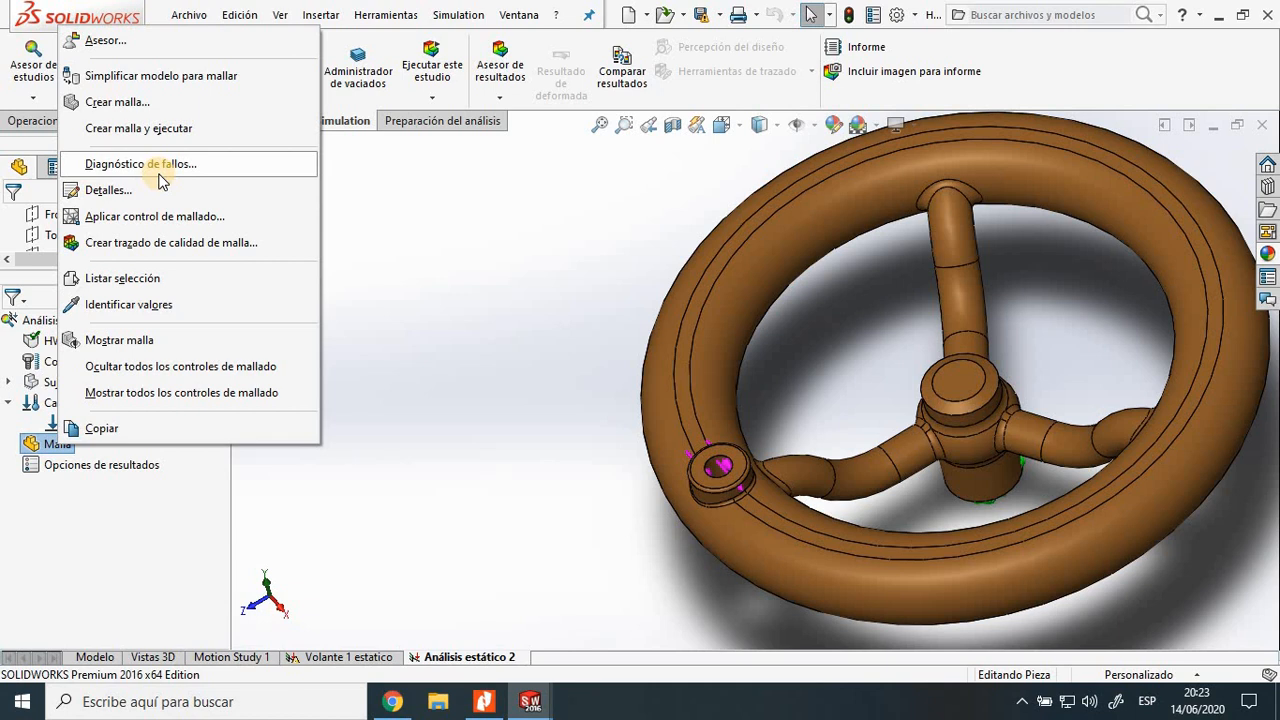
click(172, 103)
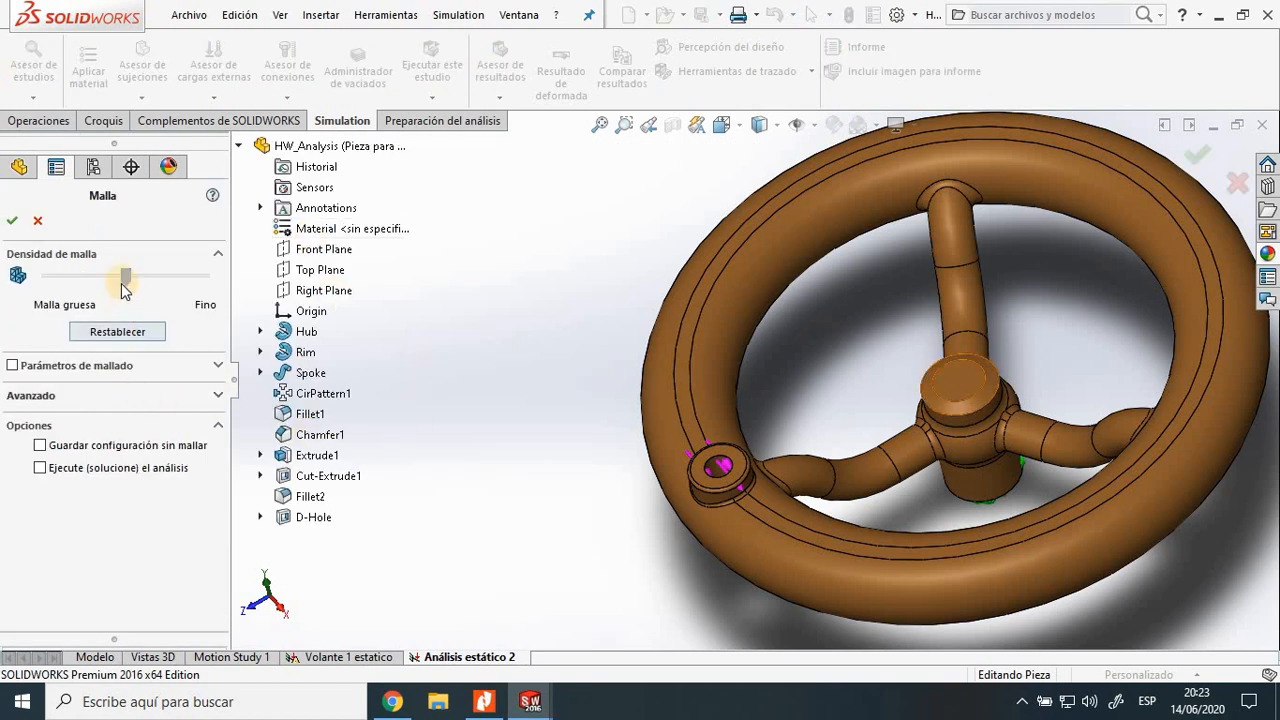
drag(120, 284, 45, 281)
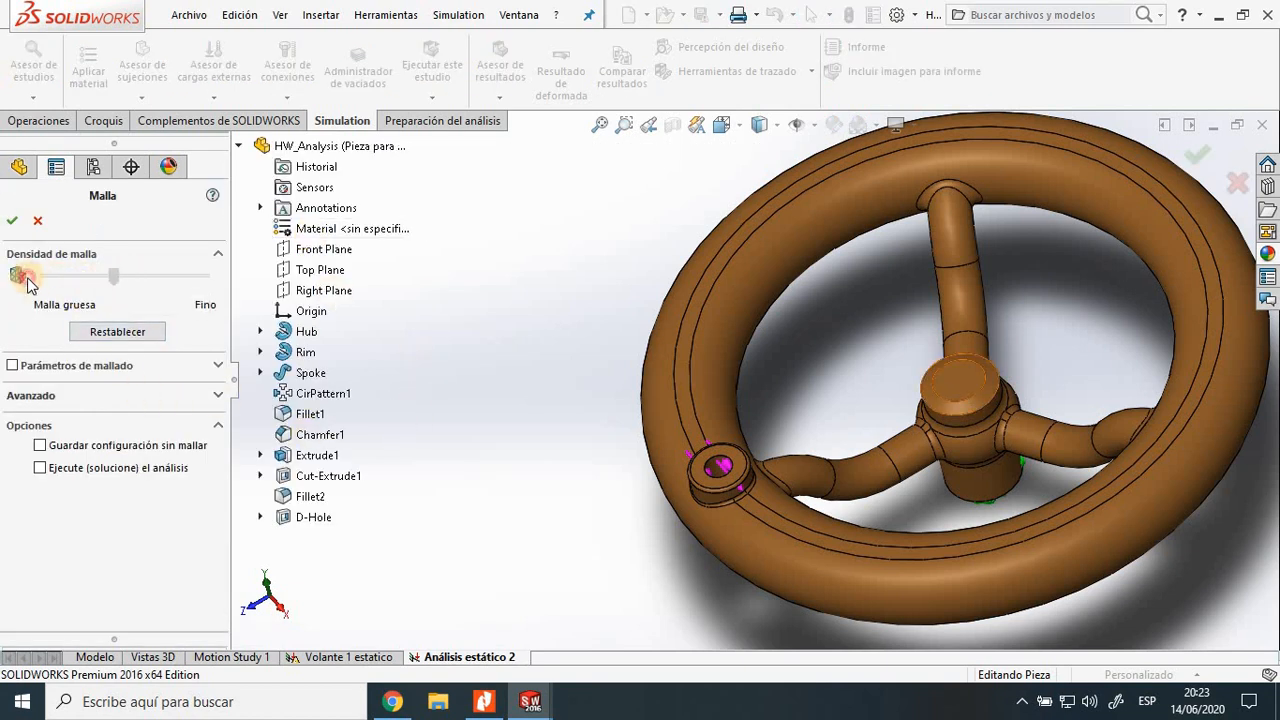
click(172, 279)
click(207, 278)
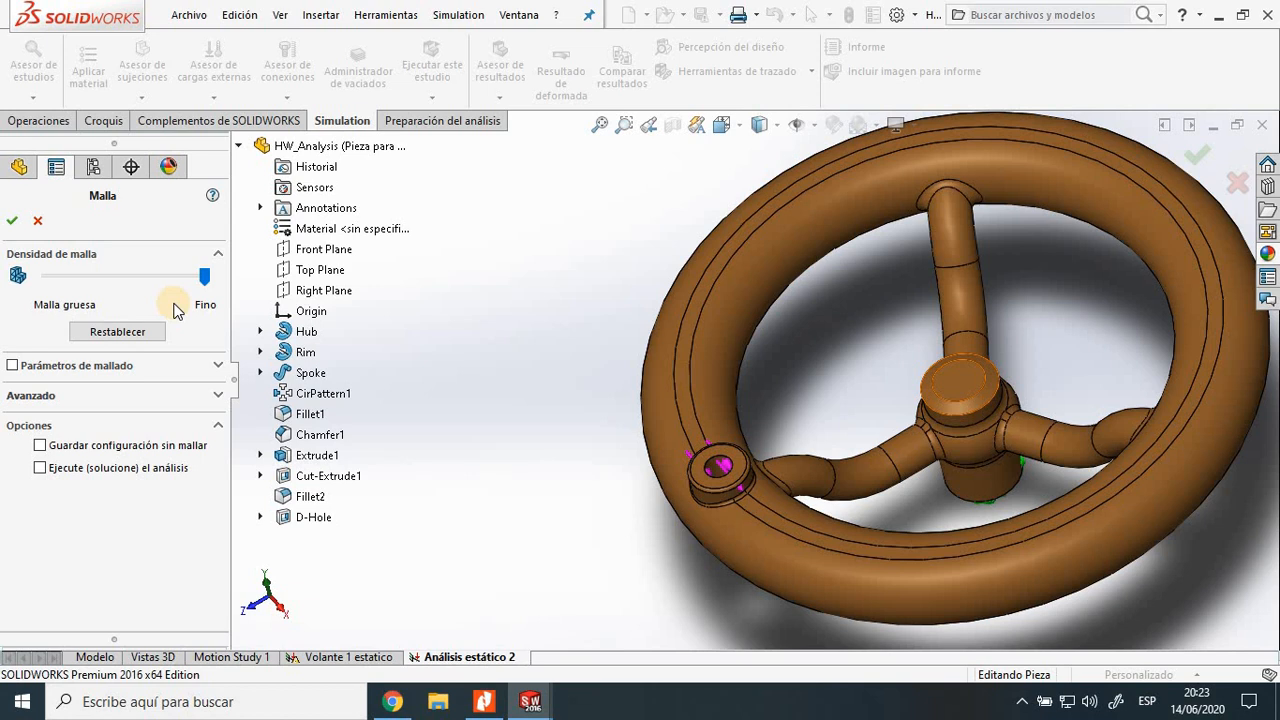
click(118, 333)
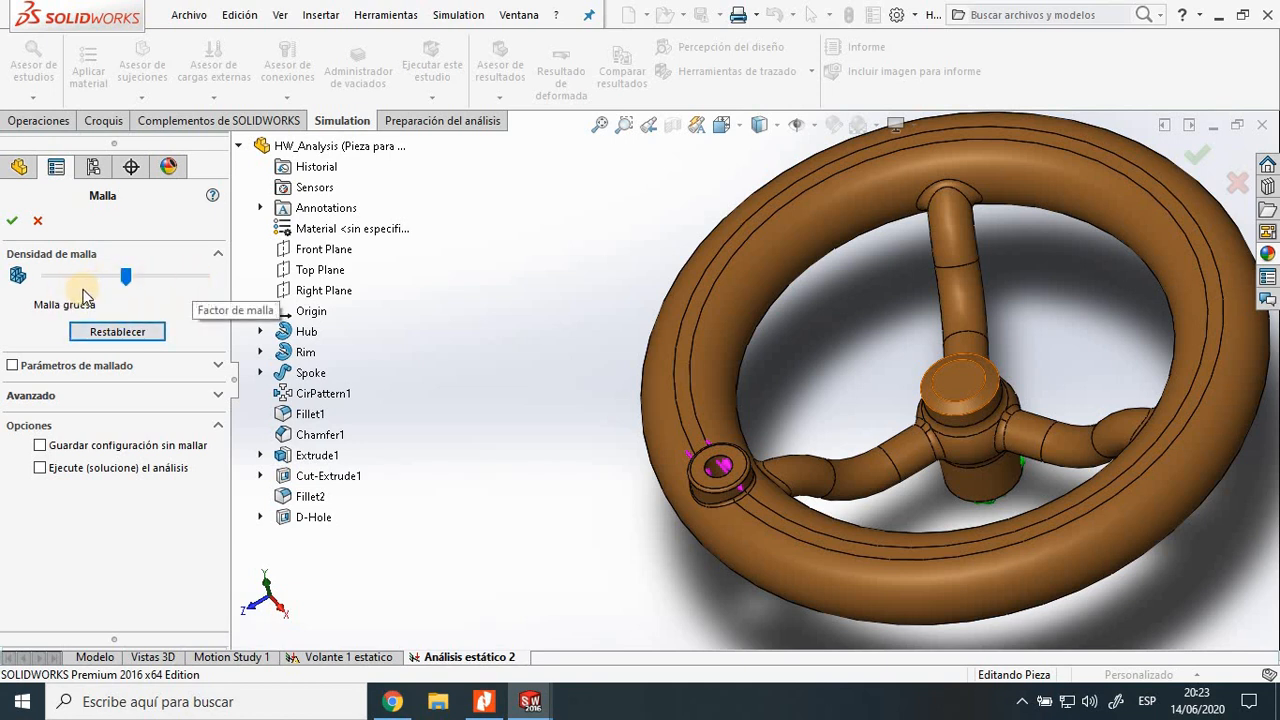
Set the mesh density to the finest end (Fino) and generate the mesh.
drag(128, 280, 205, 278)
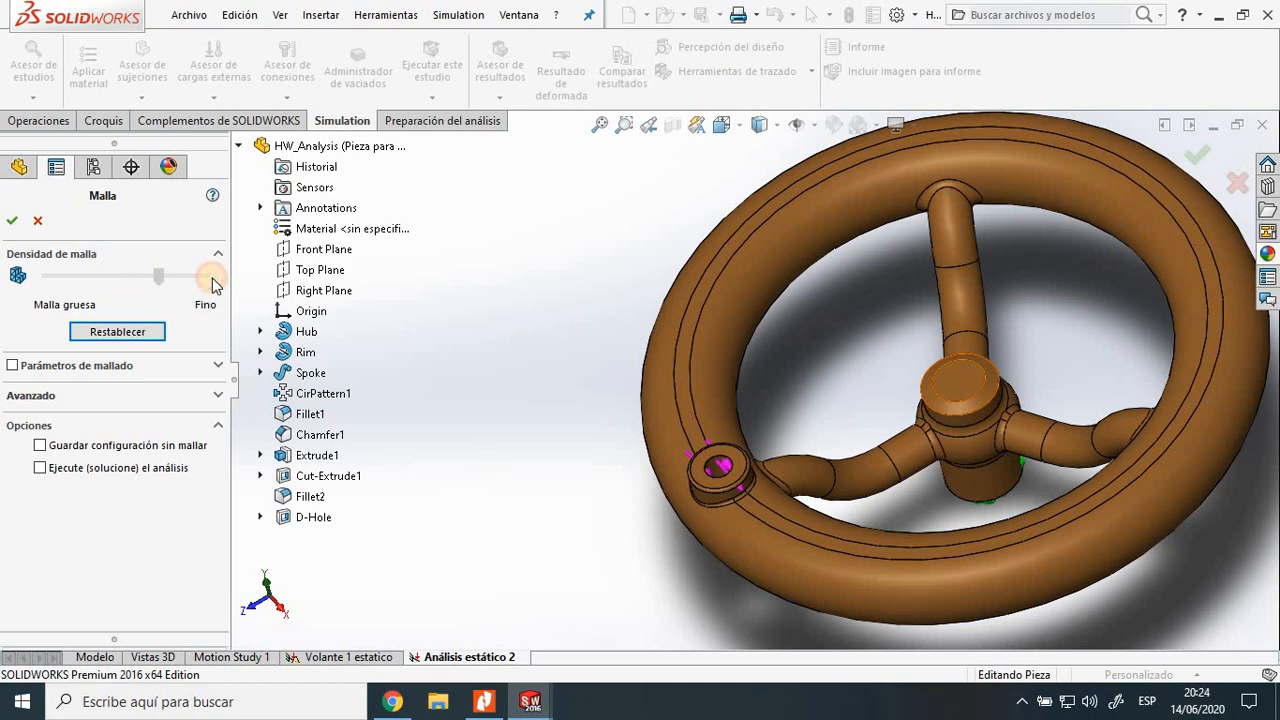
click(12, 221)
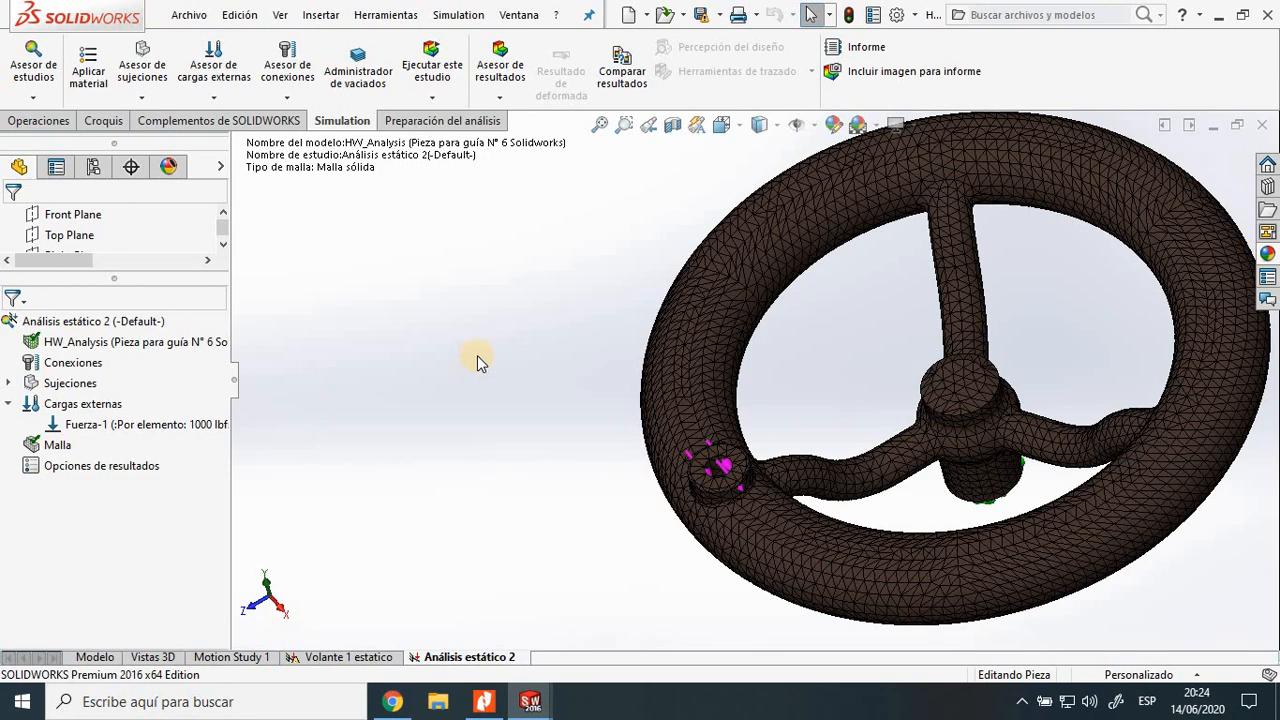
Run the static study and collapse the HW_Analysis feature tree that overlaps the stress plot's details.
middle_drag(477, 357, 554, 373)
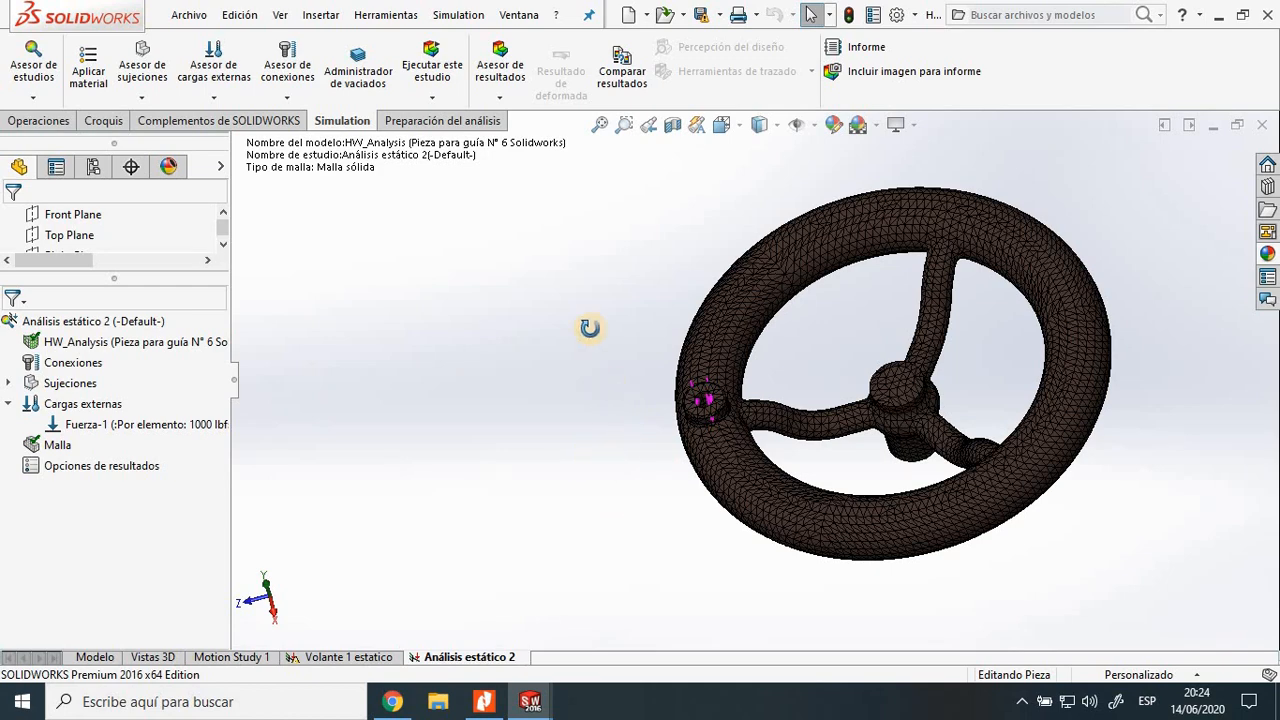
drag(589, 328, 587, 241)
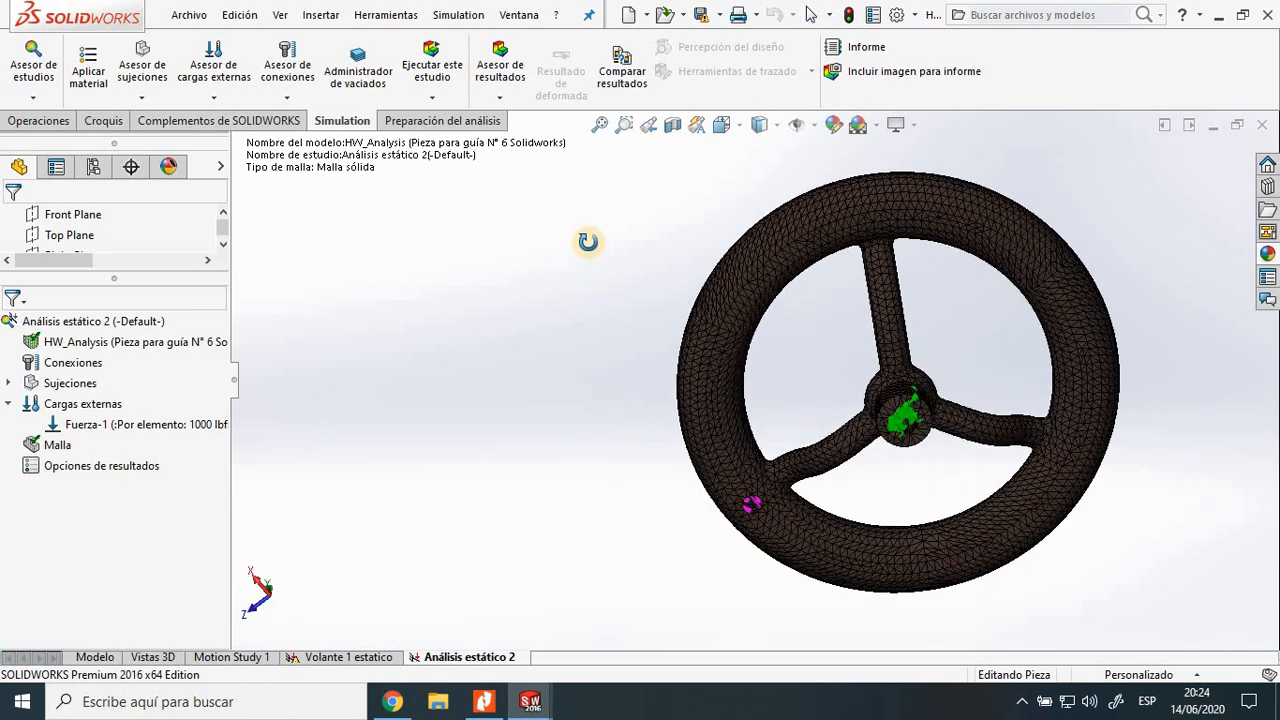
middle_drag(588, 241, 551, 351)
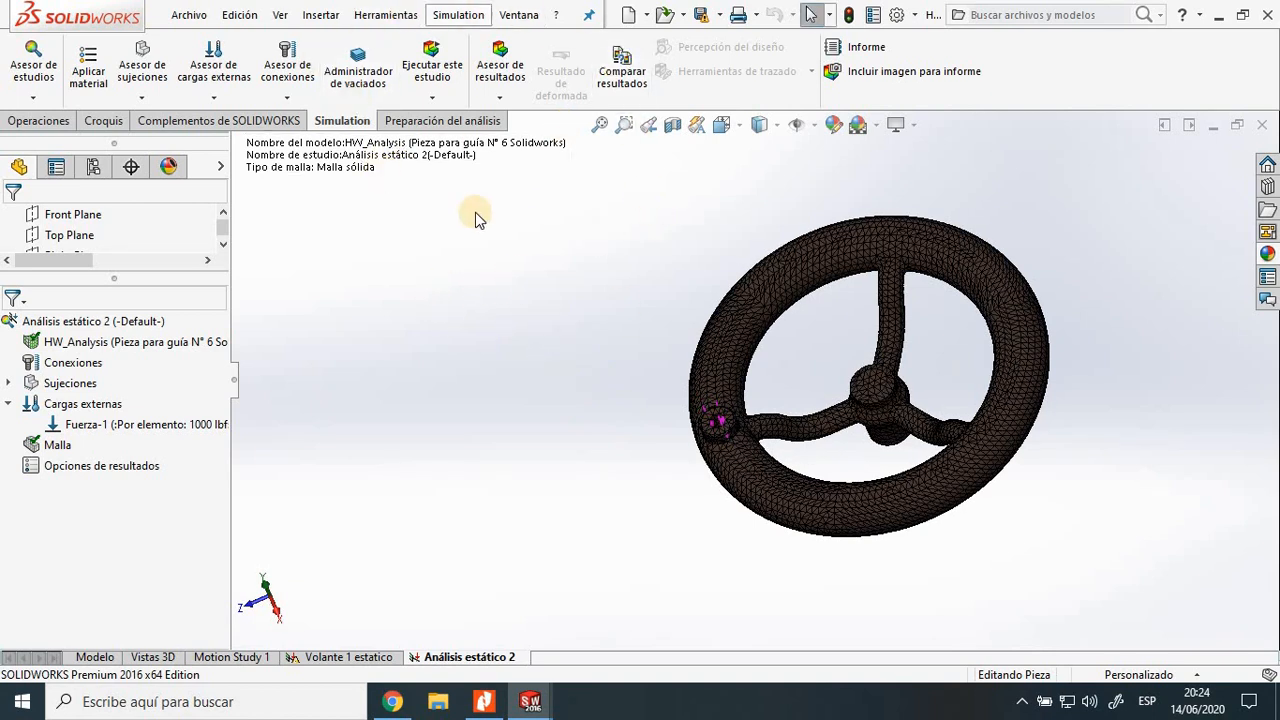
click(433, 77)
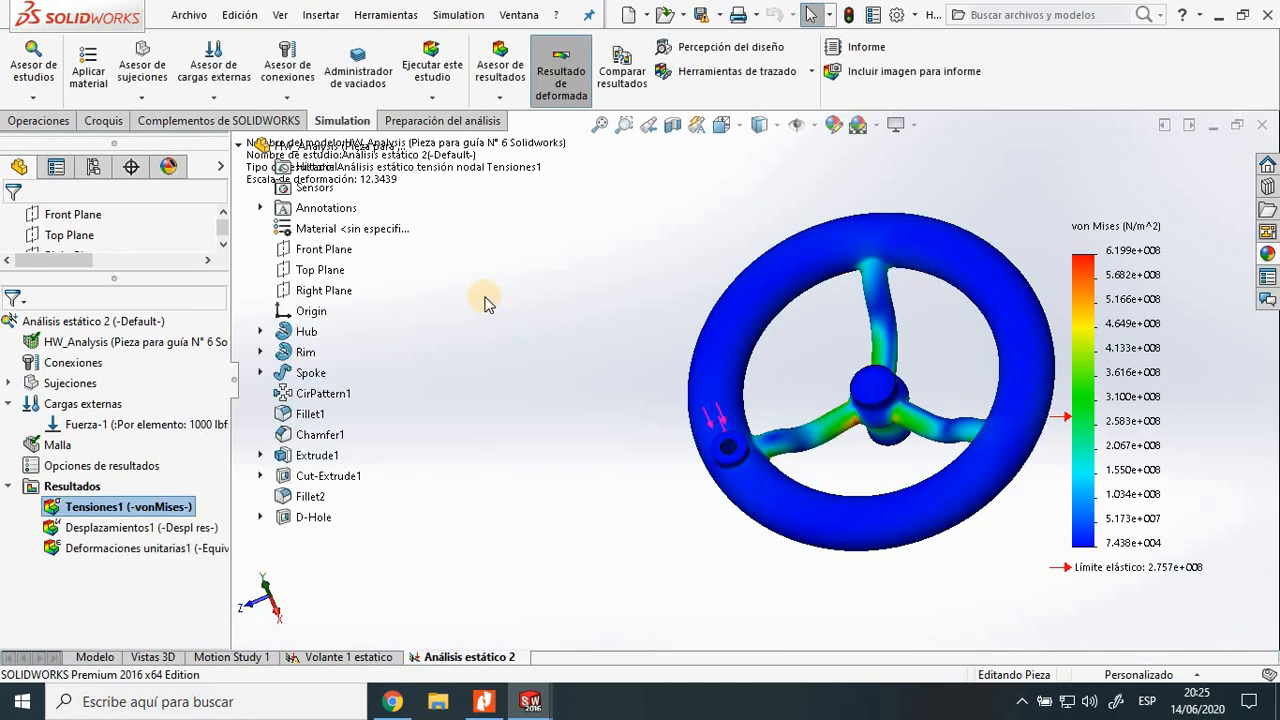
click(240, 147)
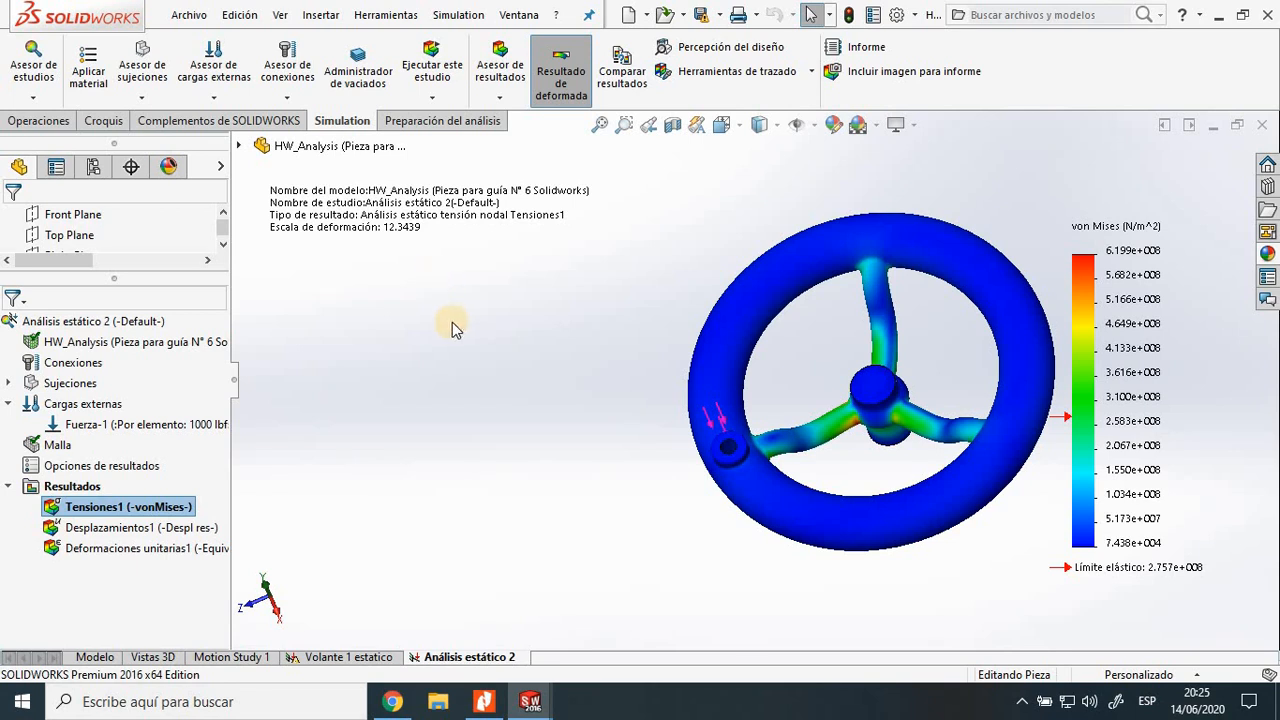
click(600, 125)
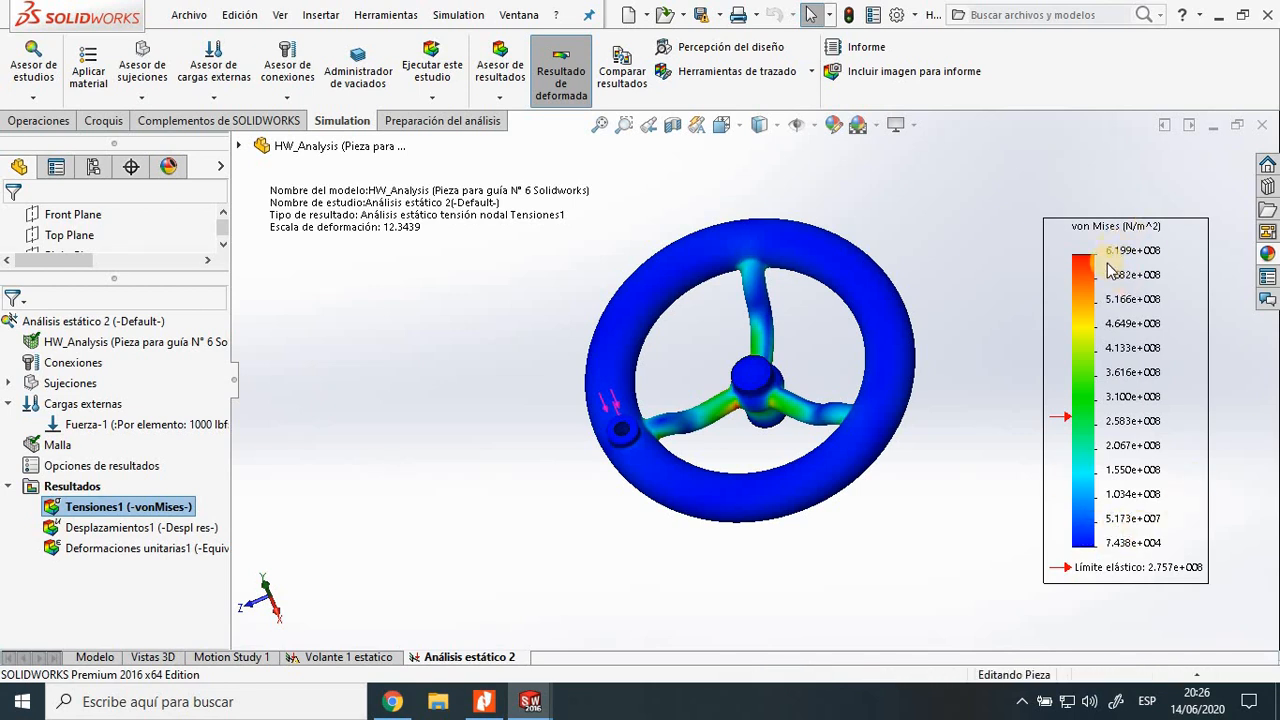
Show the minimum and maximum annotations on the von Mises stress plot and place both labels clear of the wheel.
double_click(1087, 372)
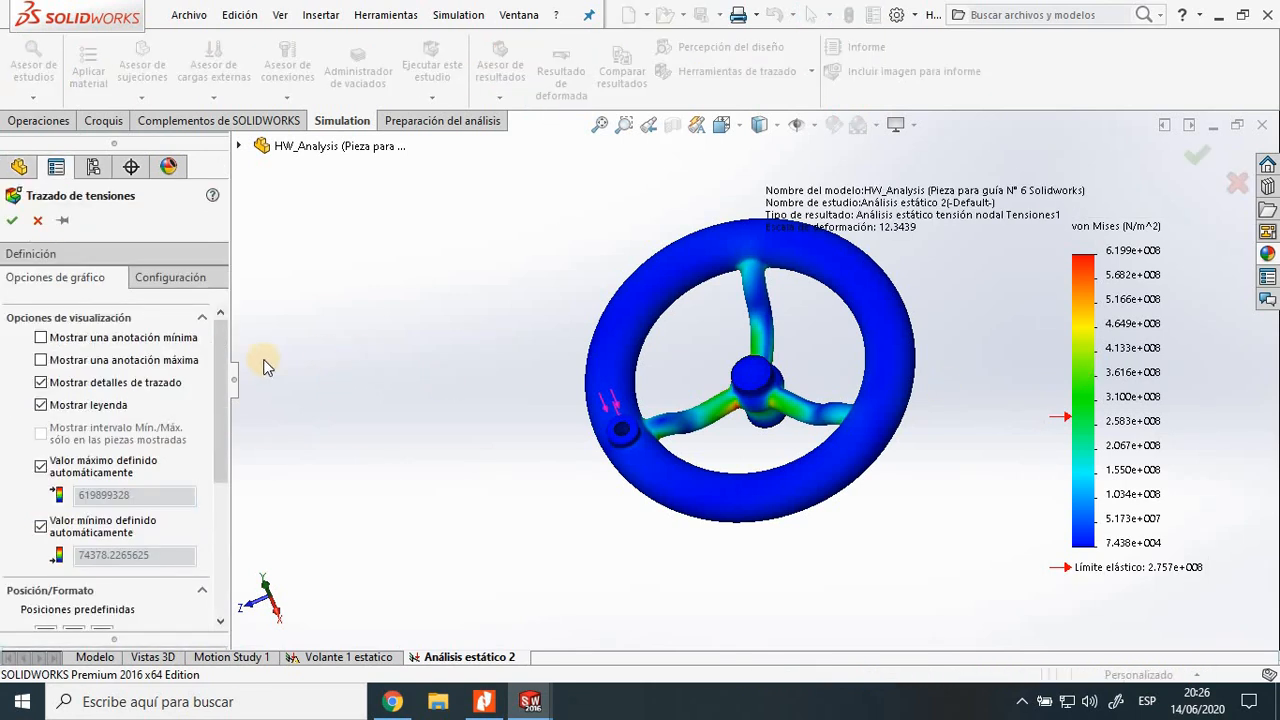
click(41, 383)
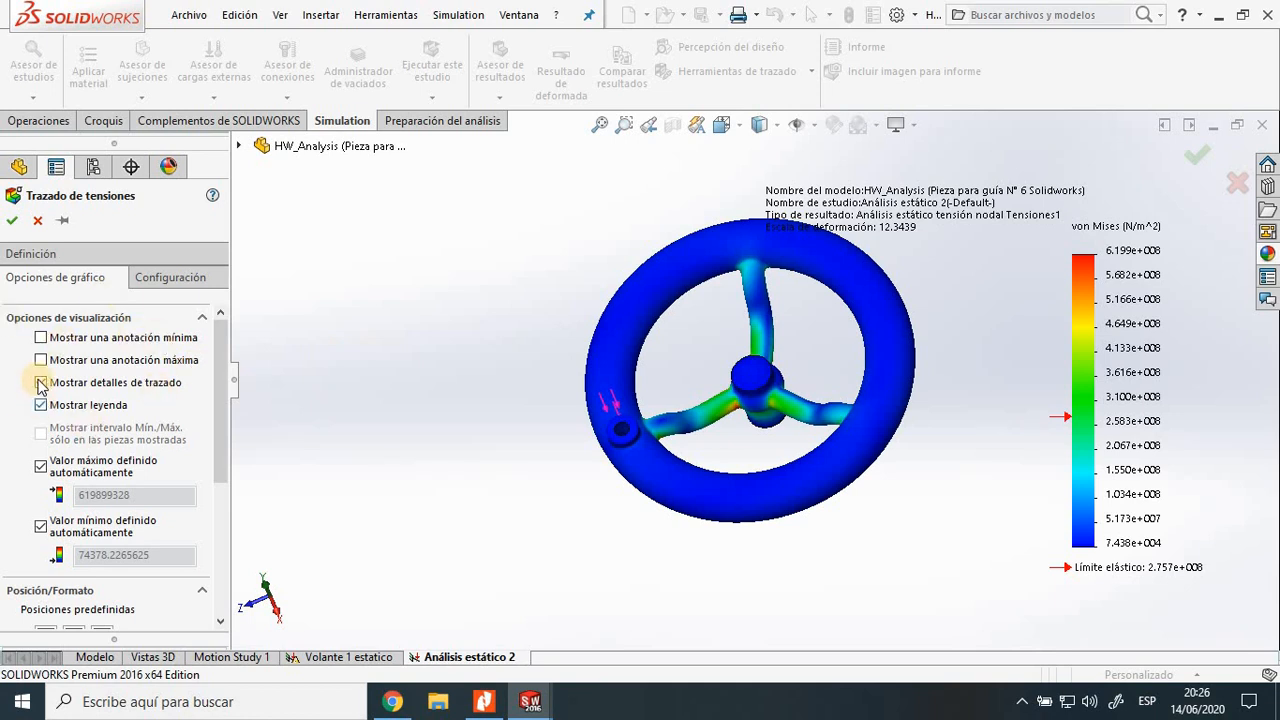
click(41, 383)
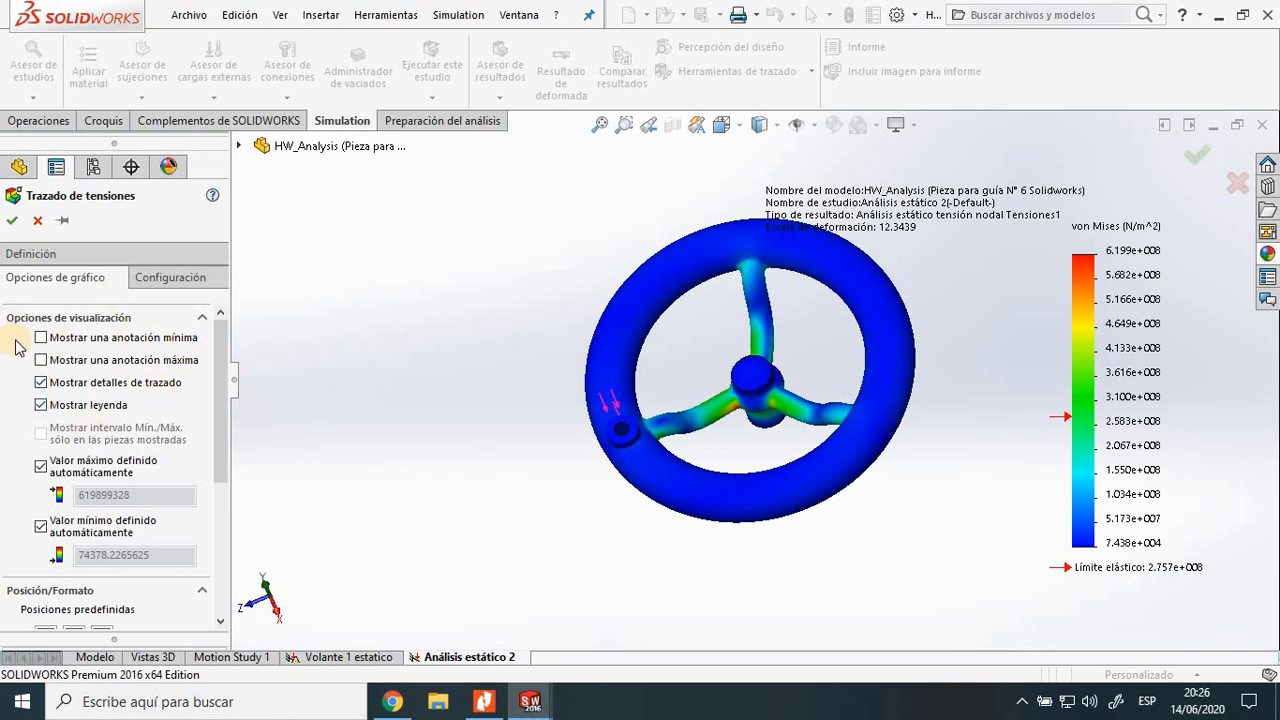
click(41, 340)
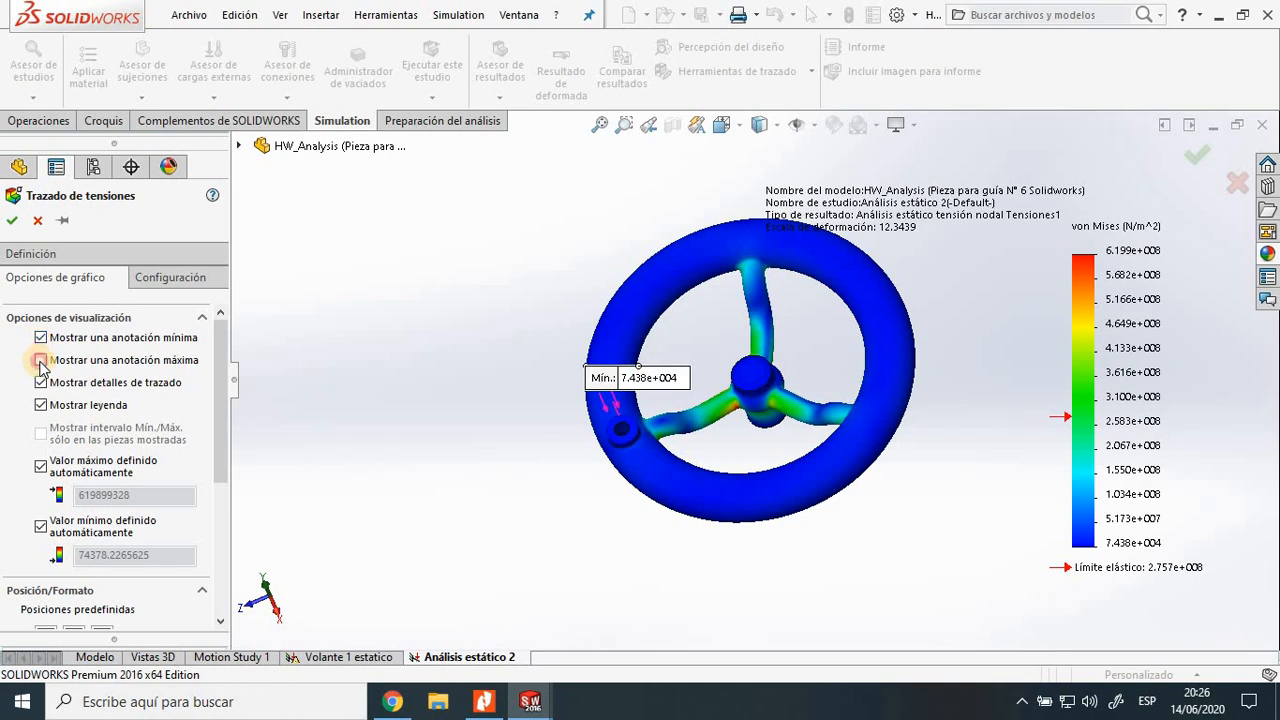
click(40, 362)
drag(222, 380, 218, 515)
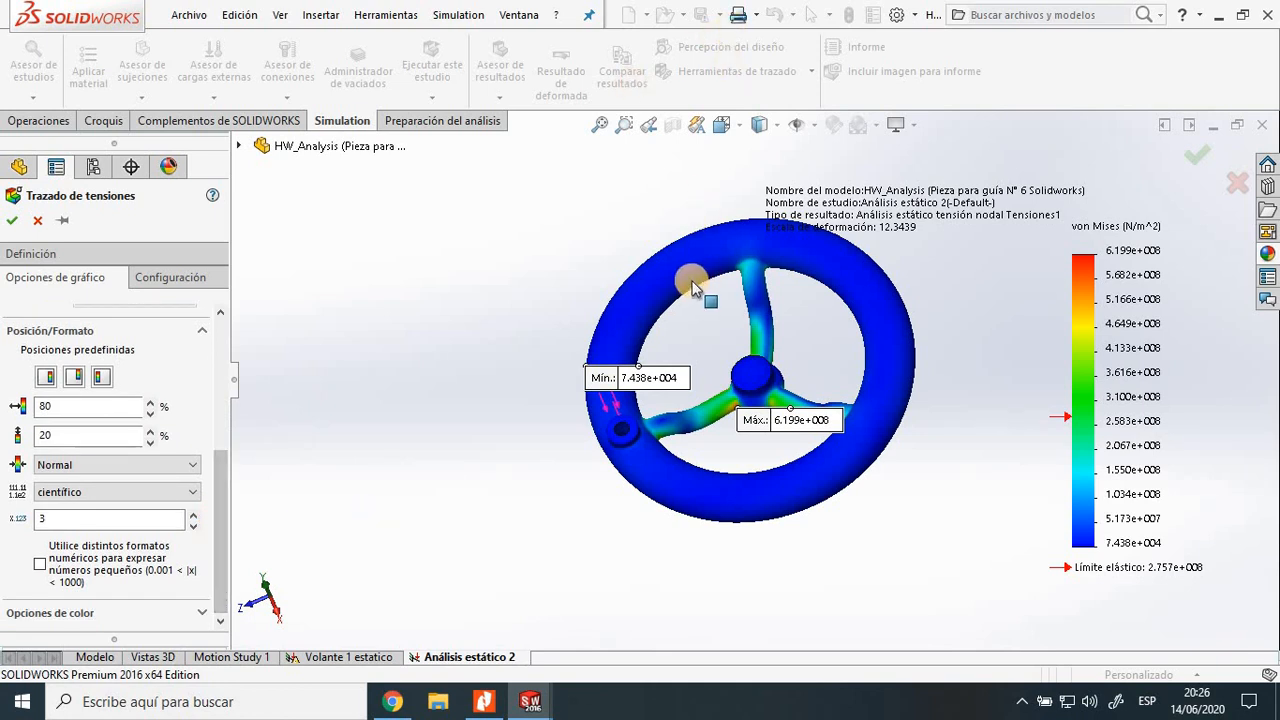
drag(660, 380, 480, 251)
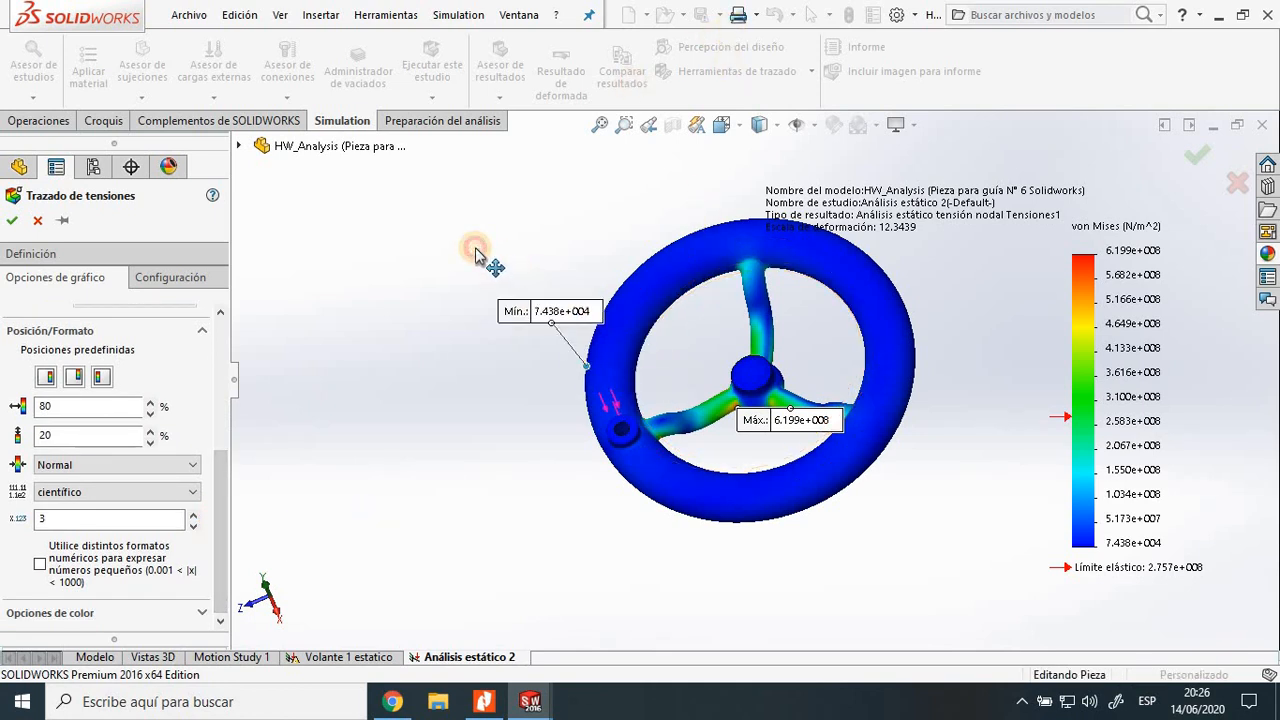
mouse_move(806, 418)
mouse_down()
mouse_move(872, 413)
mouse_move(990, 275)
mouse_up()
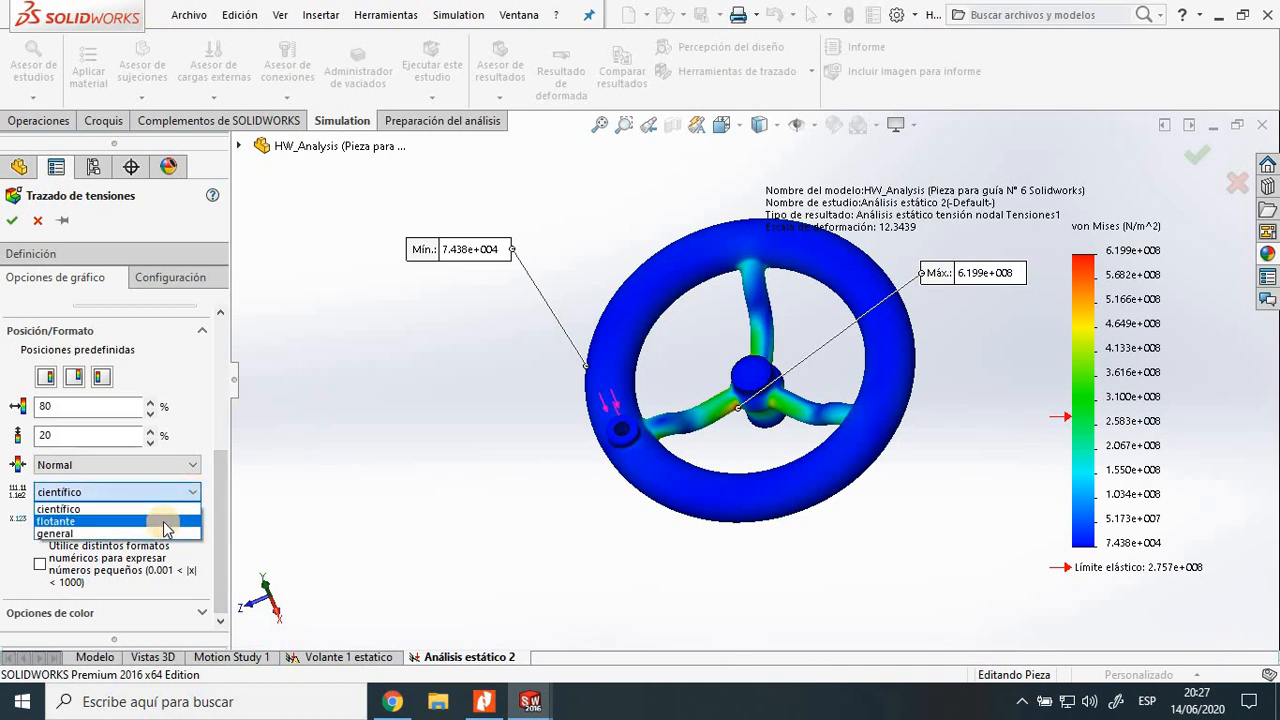
Change the stress plot's number format to flotante and place the minimum and maximum labels outside the wheel.
click(167, 527)
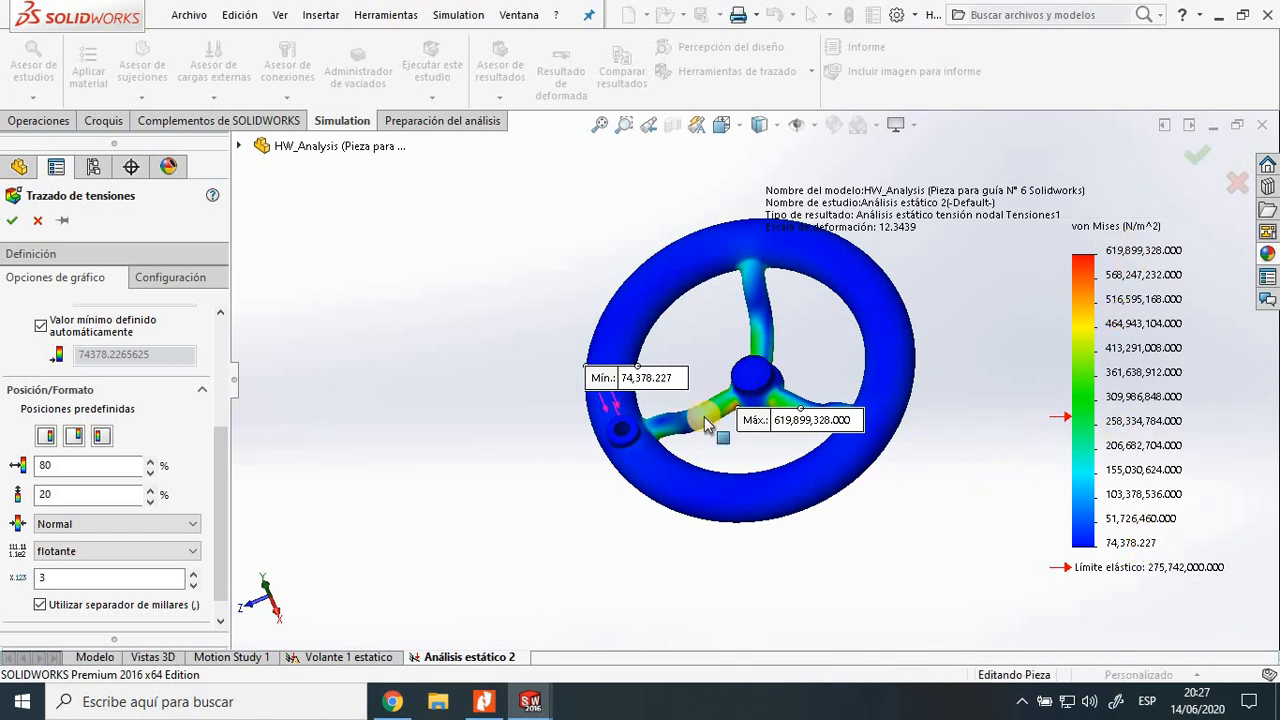
drag(660, 386, 430, 243)
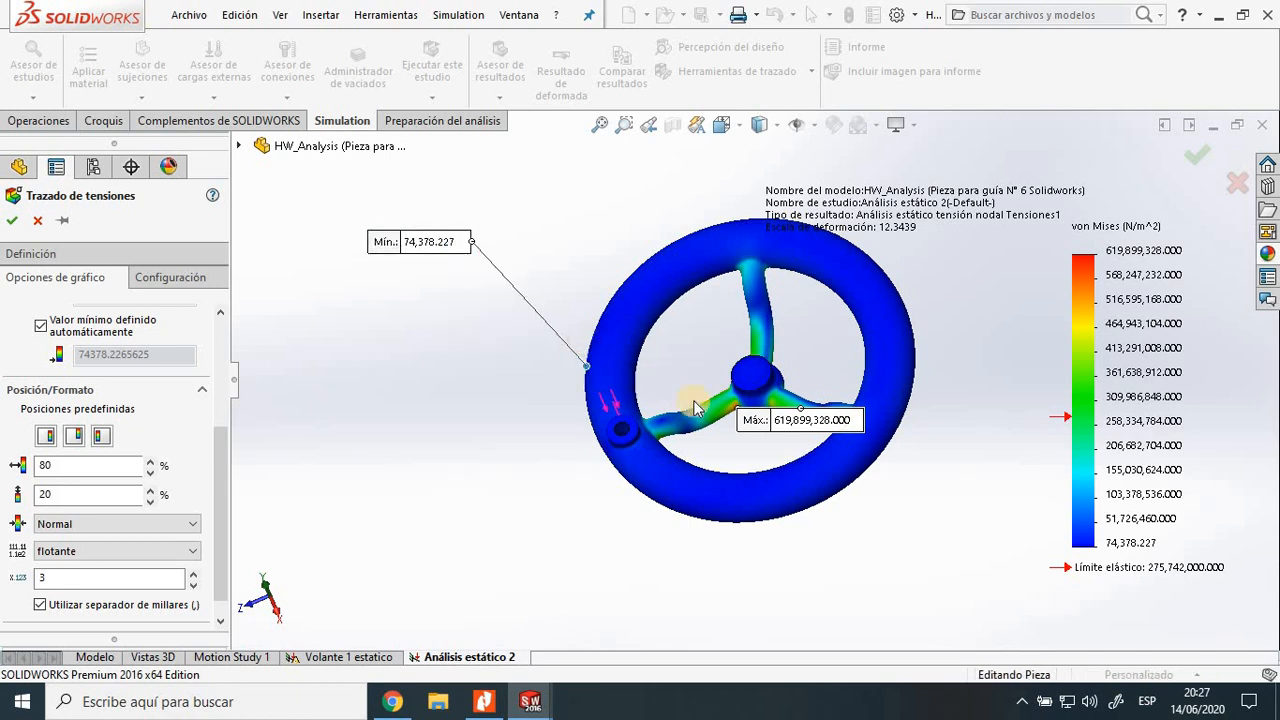
drag(789, 424, 993, 273)
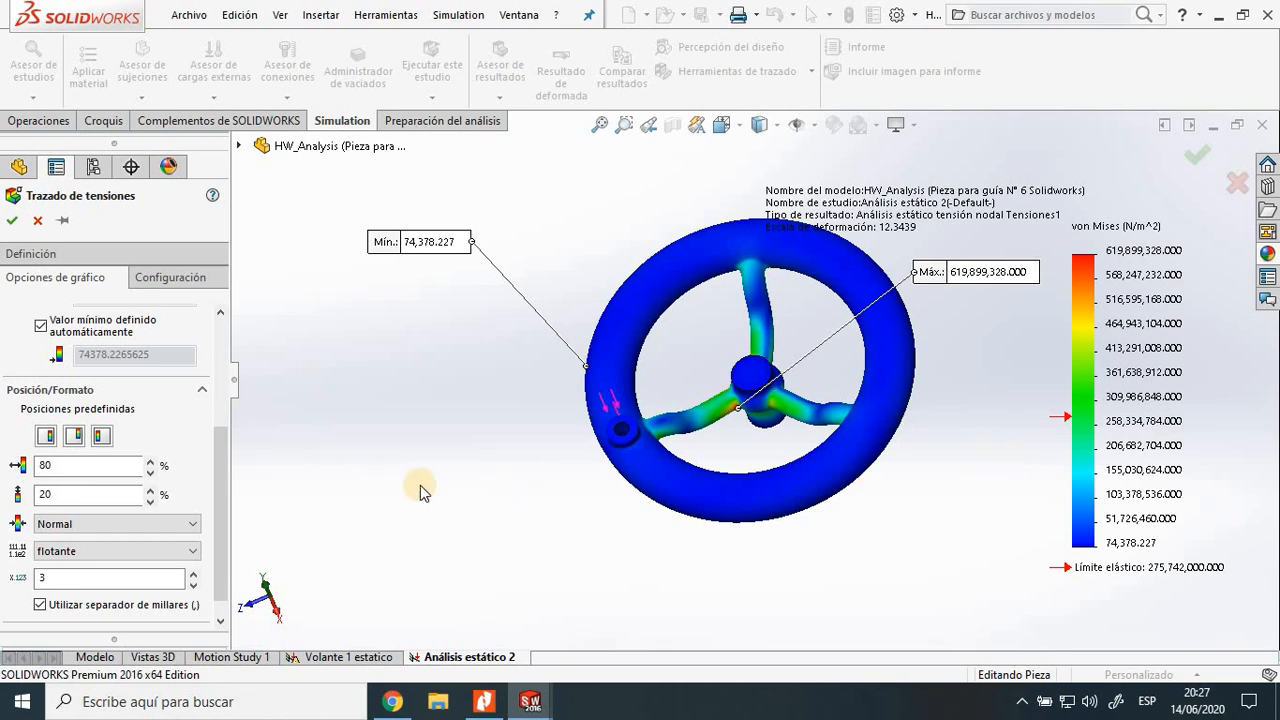
Set the stress plot's number of decimals to 0 and reposition the minimum and maximum labels away from the wheel.
drag(220, 508, 220, 520)
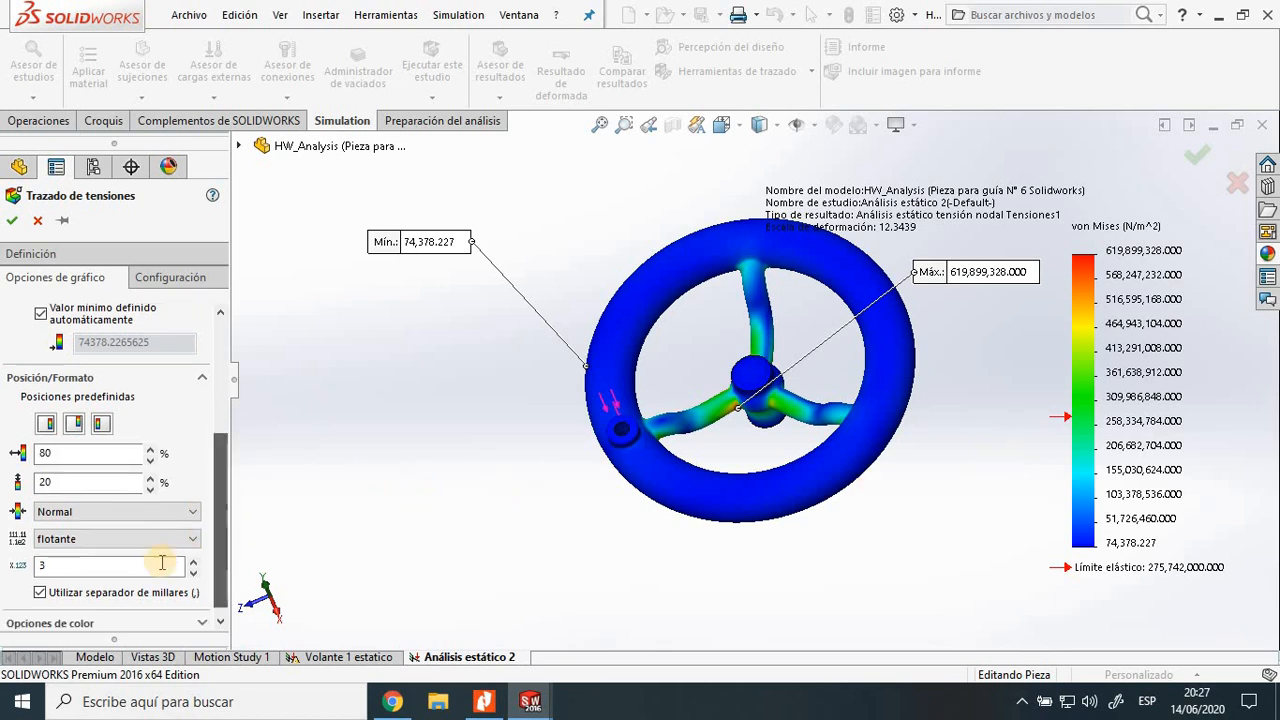
click(157, 566)
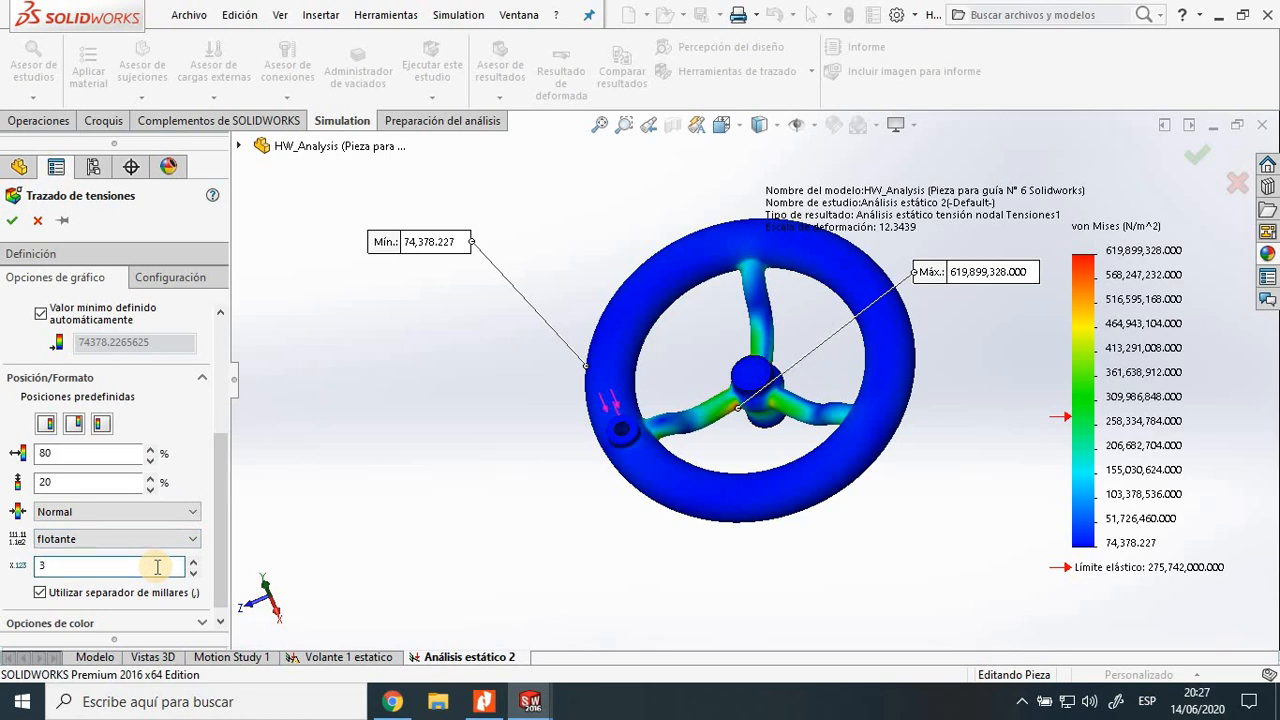
click(160, 568)
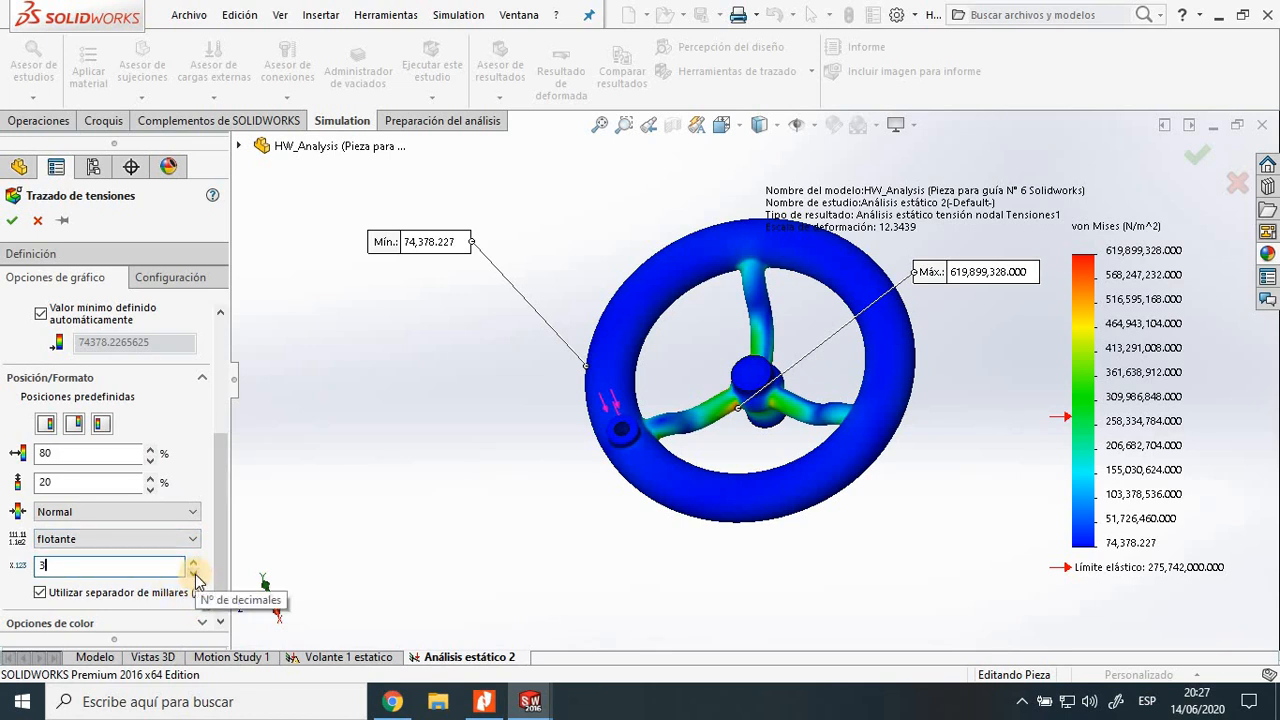
click(194, 574)
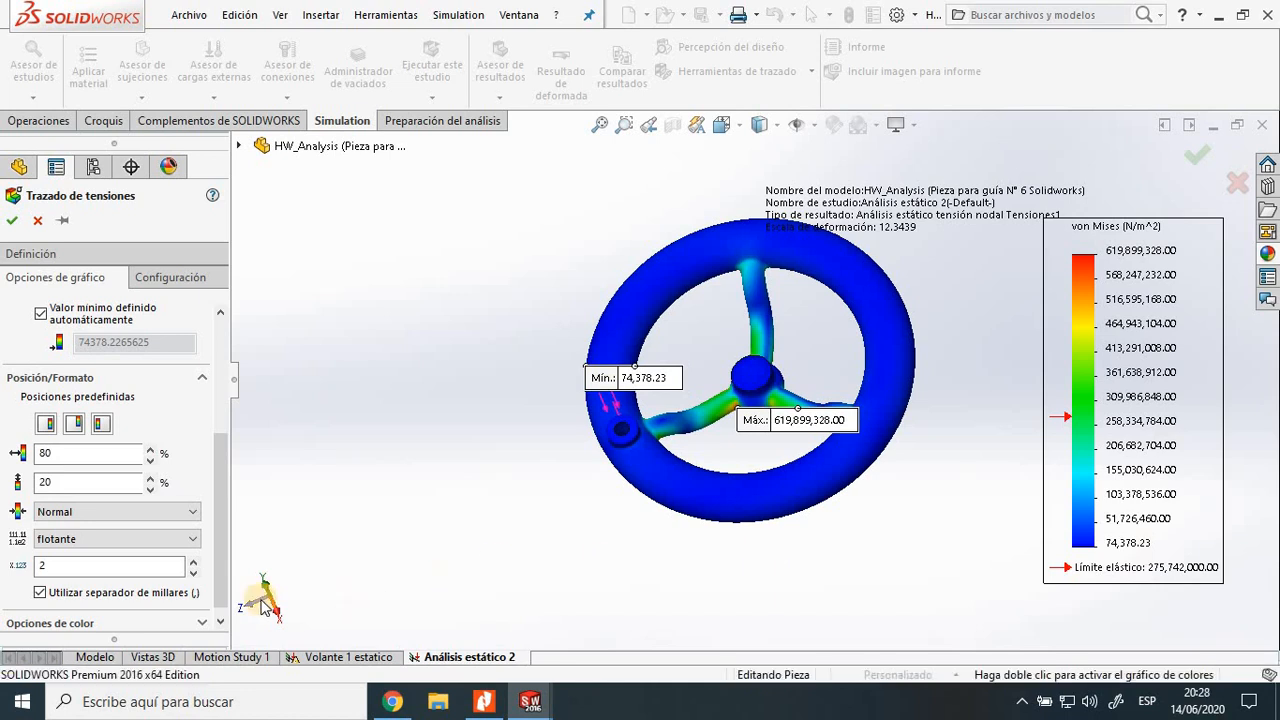
click(194, 574)
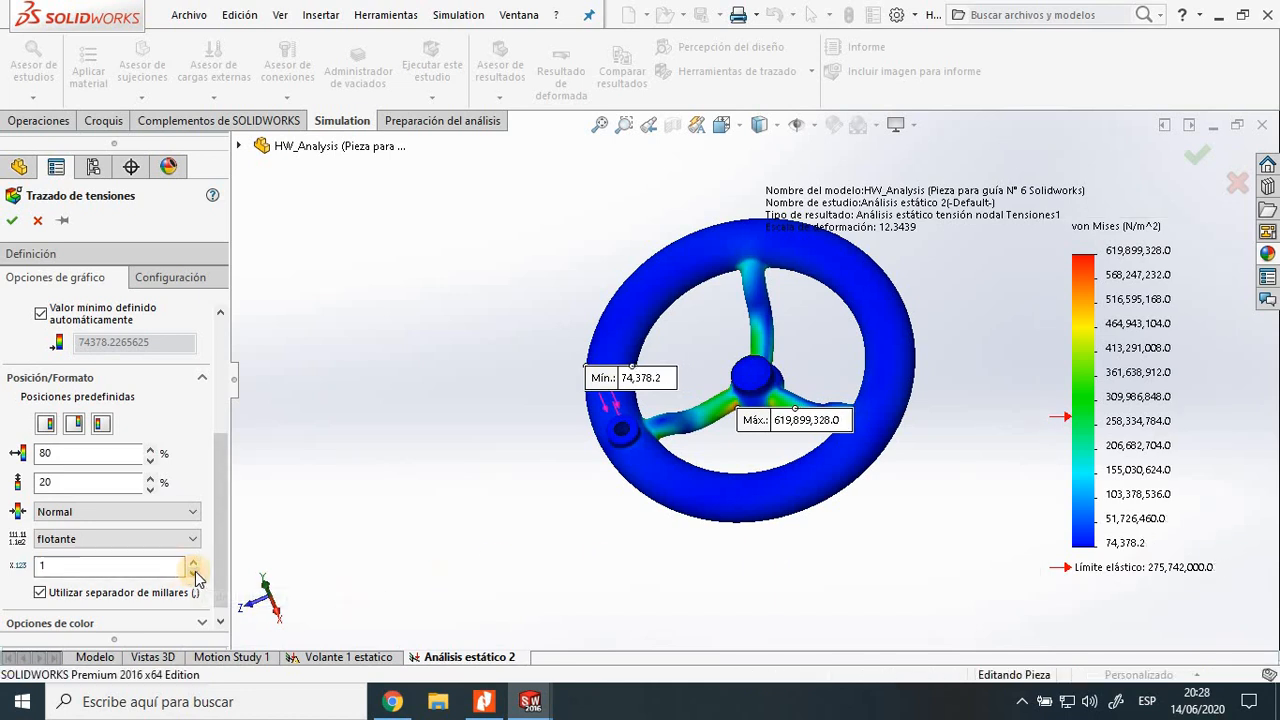
click(195, 575)
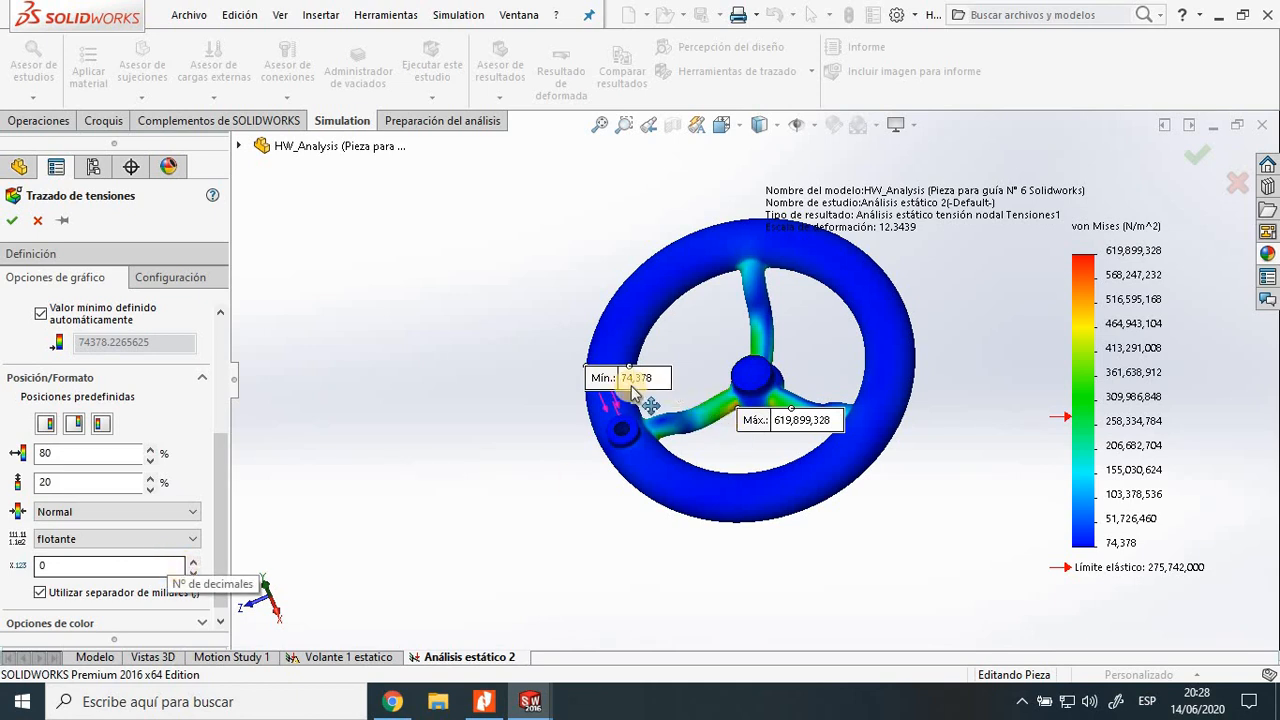
mouse_move(636, 383)
mouse_down()
mouse_move(491, 314)
mouse_move(491, 326)
mouse_up()
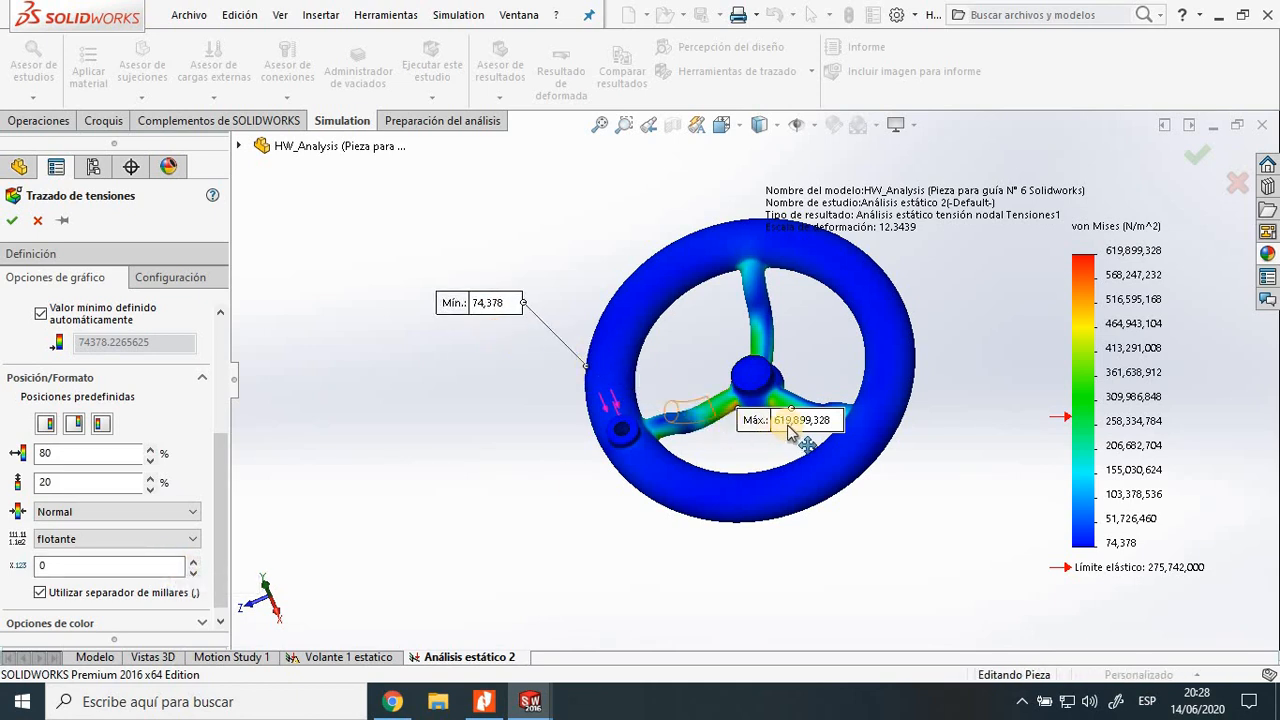
mouse_move(803, 424)
mouse_down()
mouse_move(903, 383)
mouse_move(1018, 261)
mouse_up()
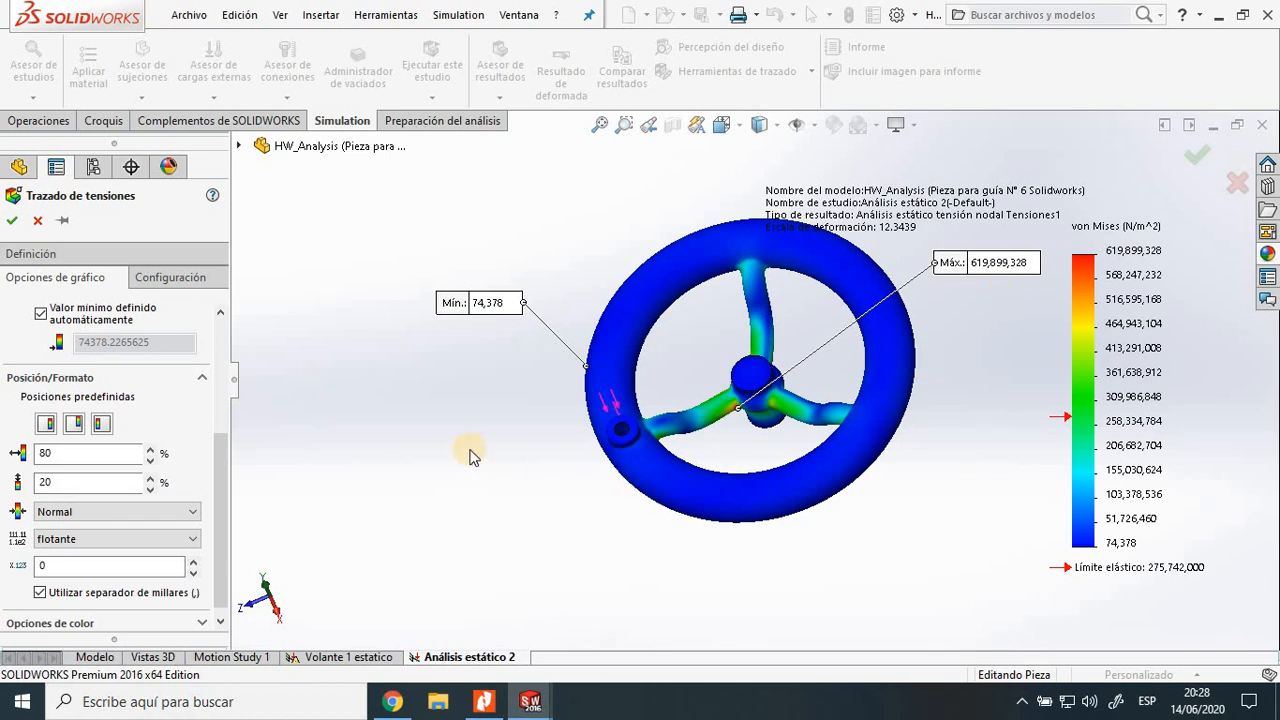
Accept the stress plot's chart options and animate the von Mises plot at a higher playback speed.
click(12, 220)
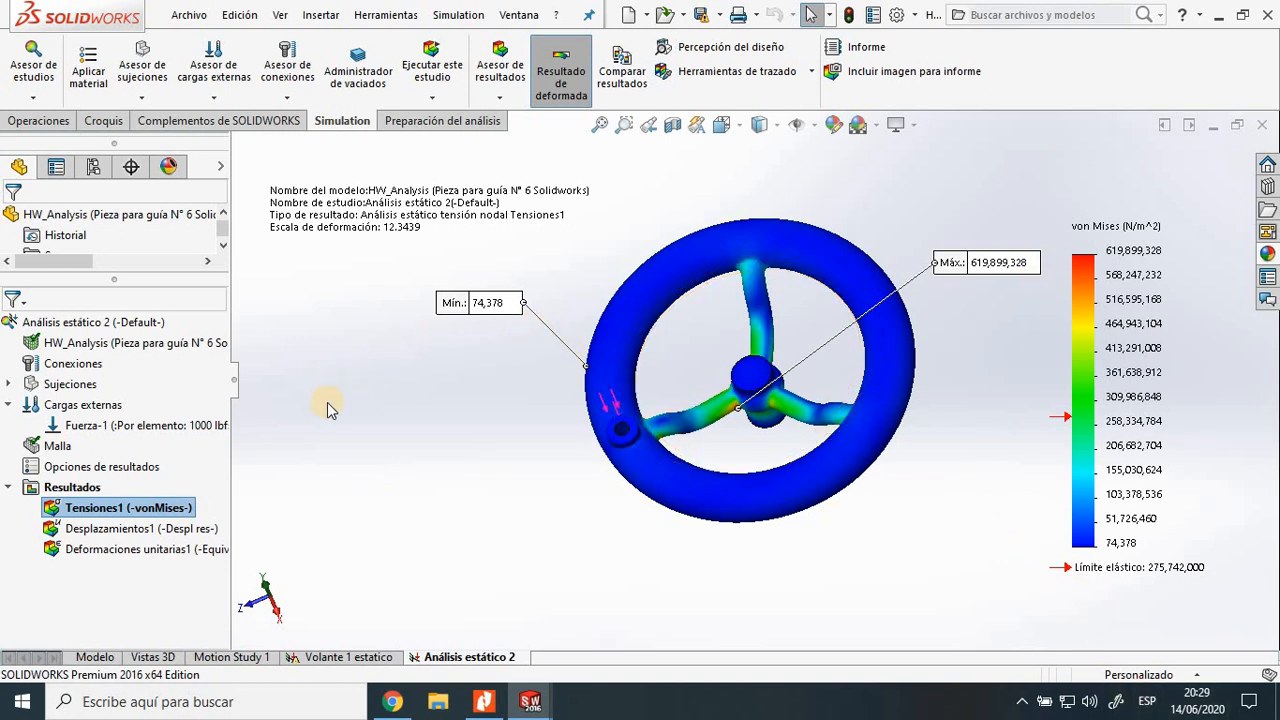
right_click(165, 510)
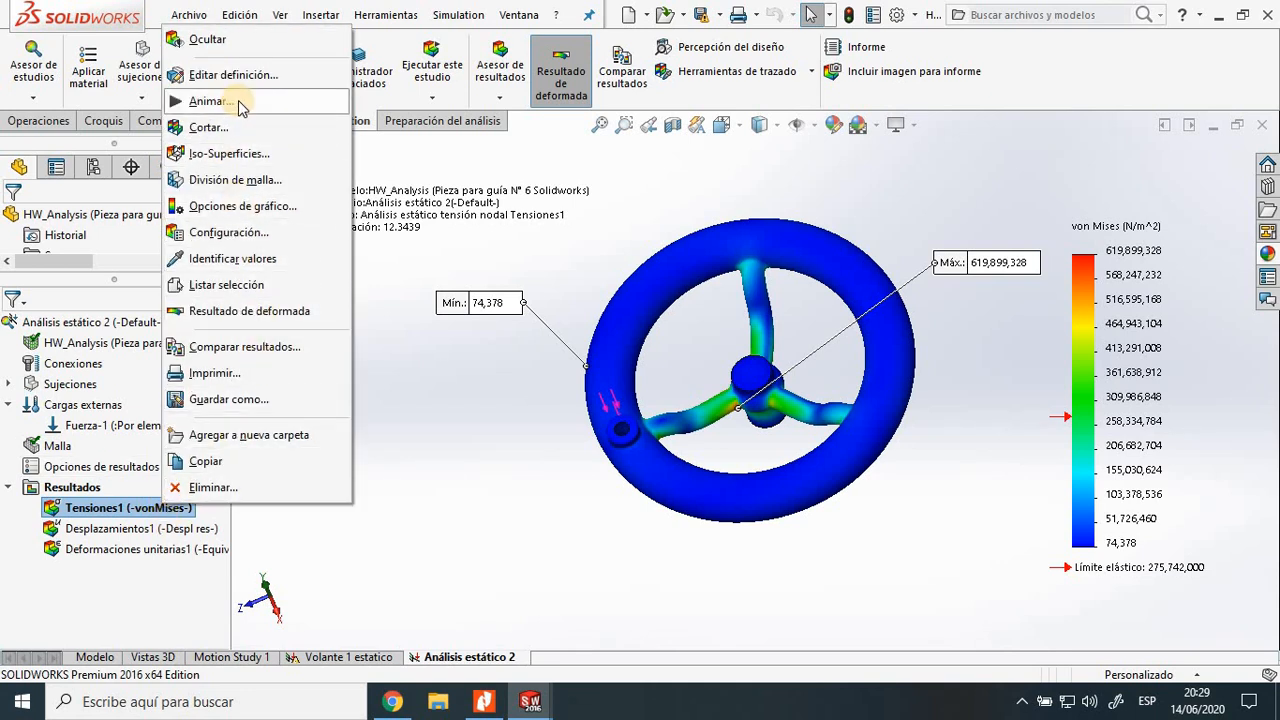
click(210, 101)
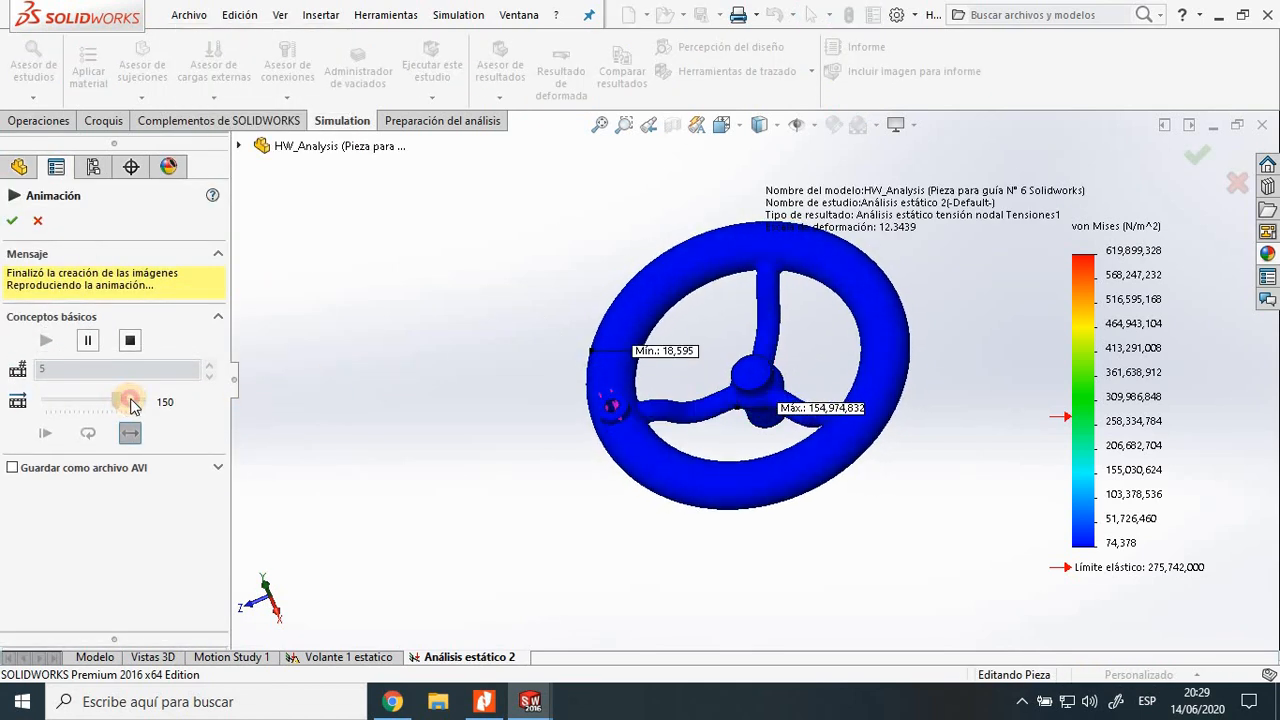
drag(137, 403, 147, 402)
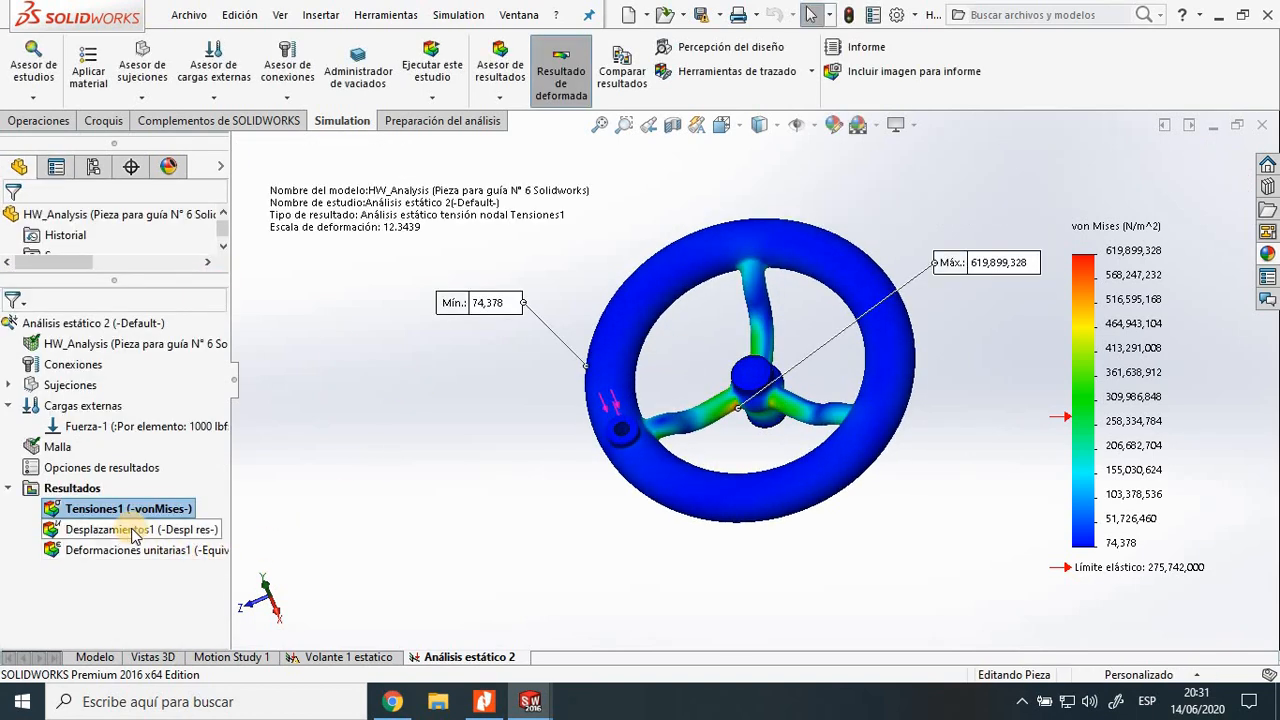
Activate the Desplazamientos1 plot and show its minimum and maximum annotations.
double_click(130, 529)
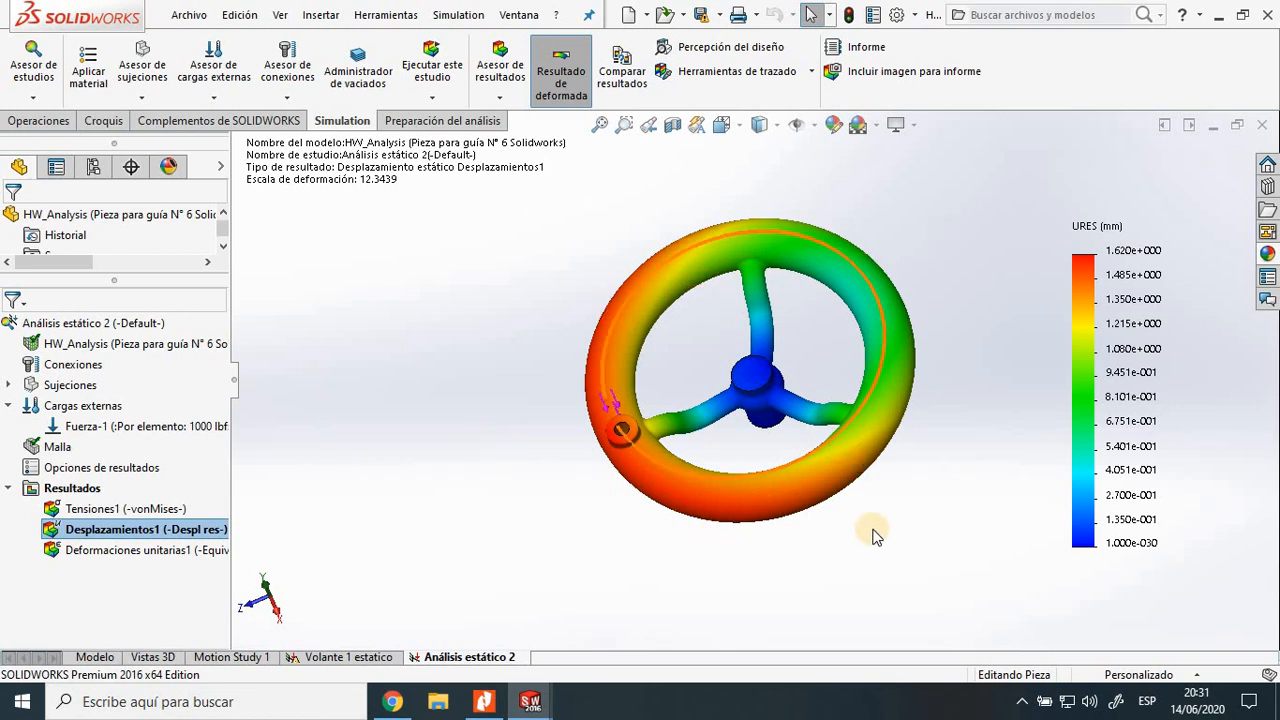
double_click(1088, 400)
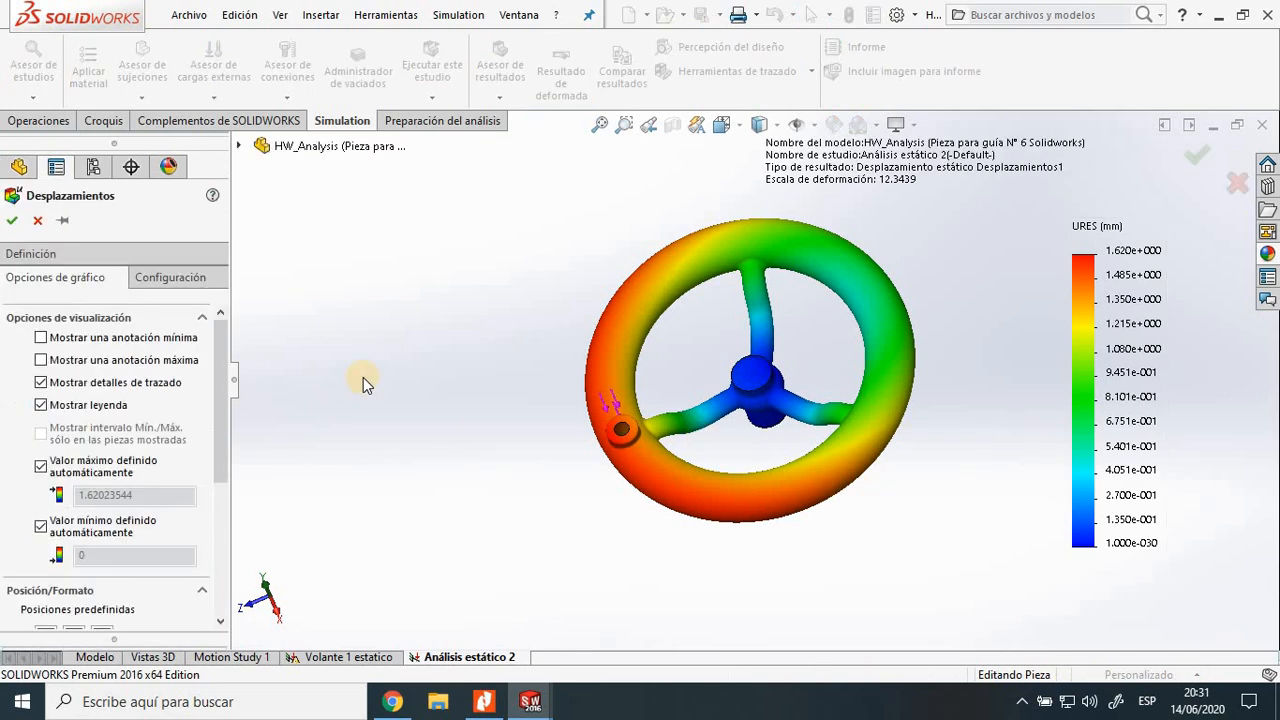
click(40, 339)
click(40, 359)
Change the displacement plot's number format to flotante with 2 decimals.
click(220, 412)
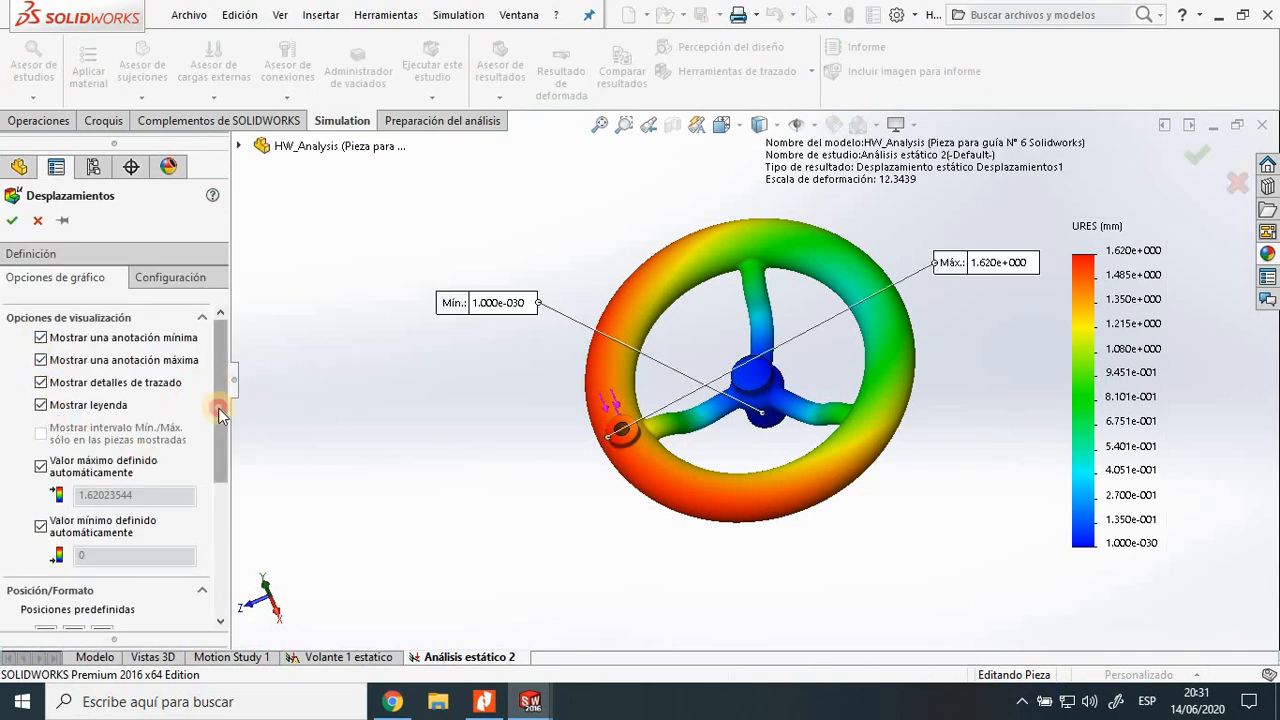
drag(220, 412, 222, 545)
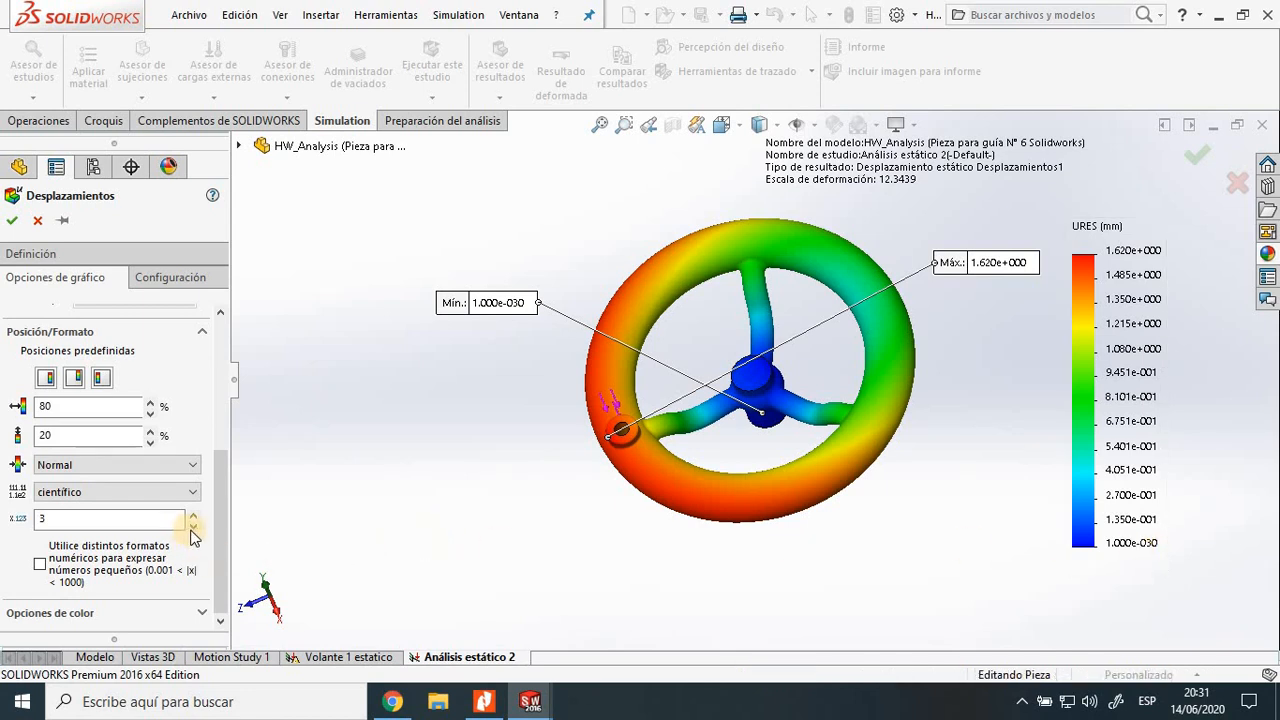
click(195, 492)
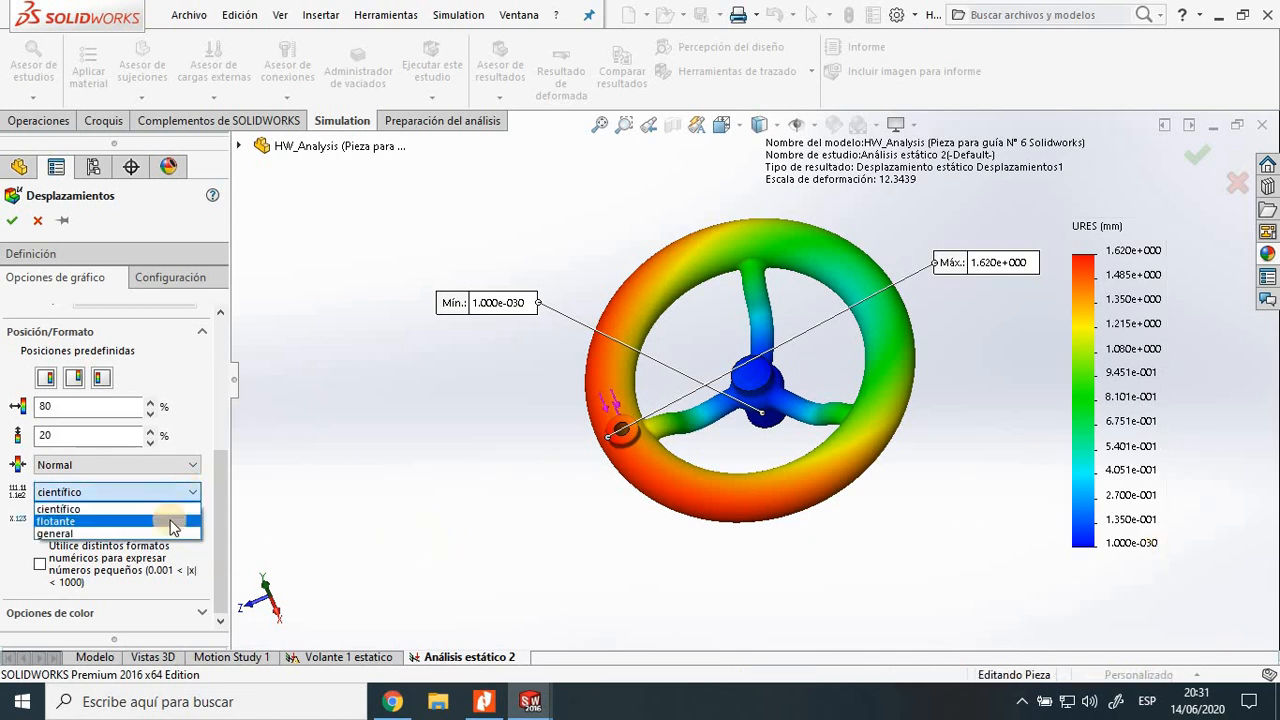
click(170, 522)
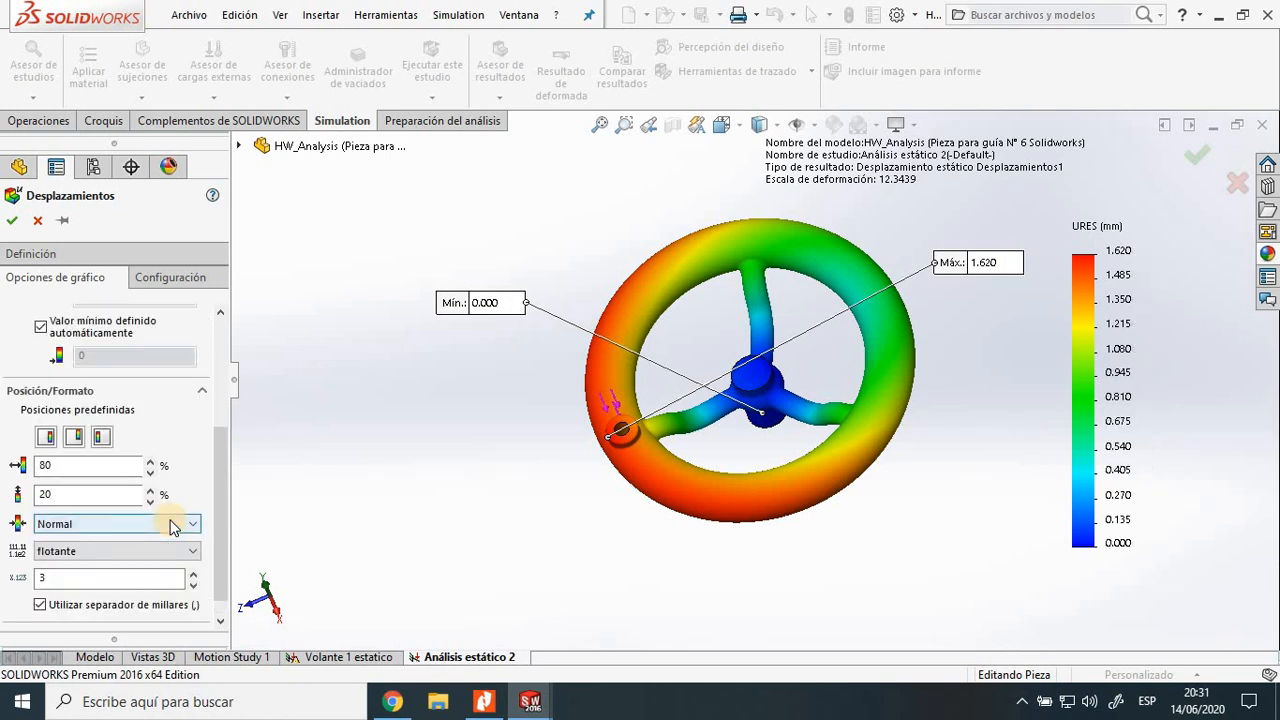
click(194, 587)
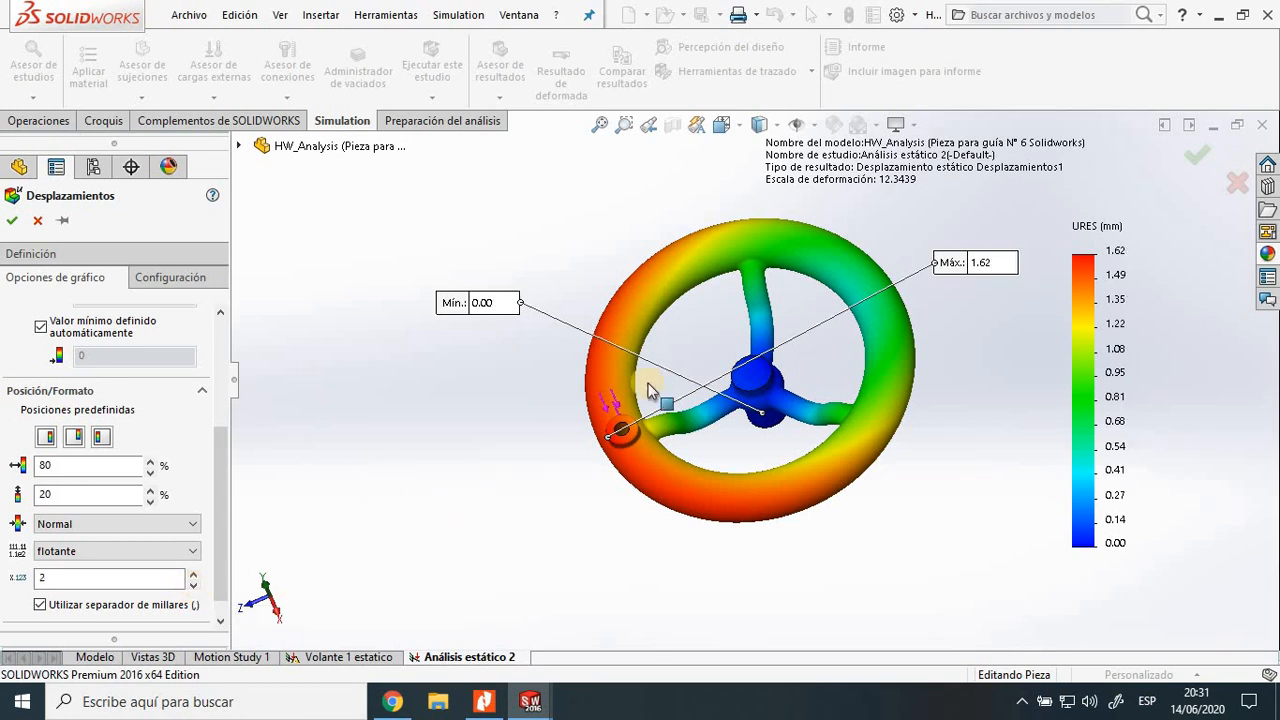
Place the displacement plot's maximum and minimum labels on opposite sides outside the wheel, accept the settings, and animate the plot.
drag(950, 264, 986, 280)
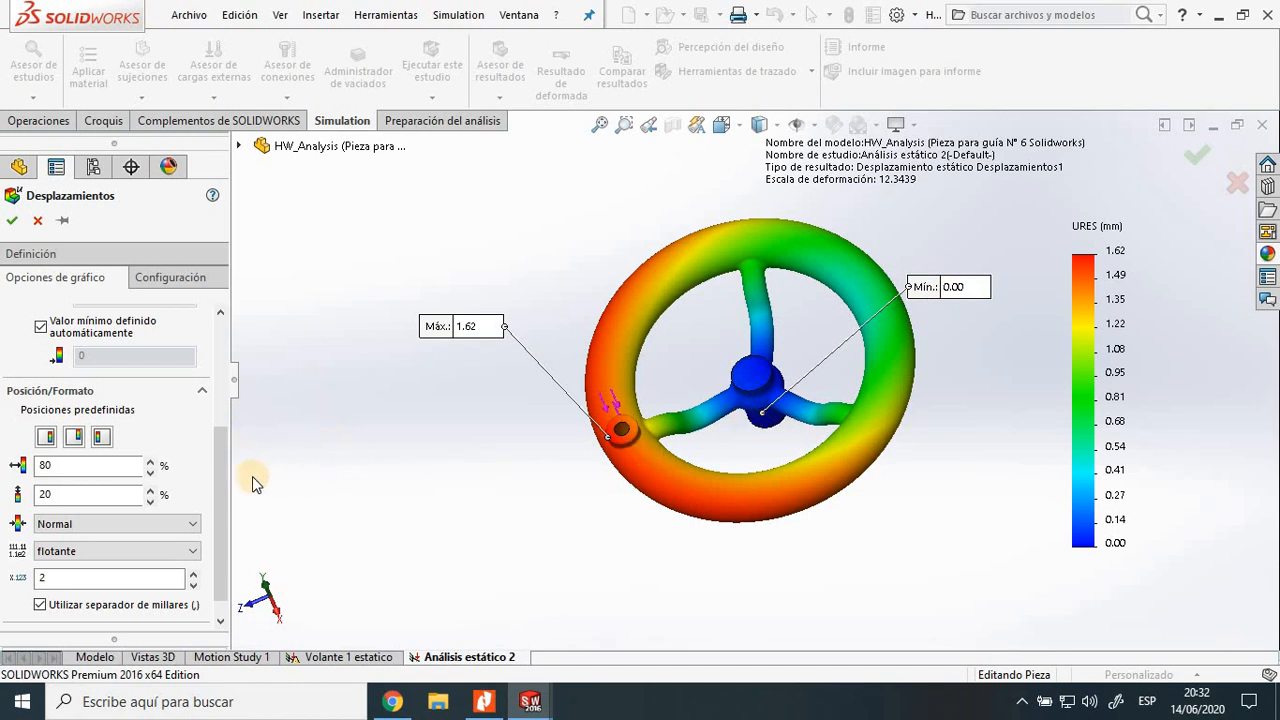
click(11, 220)
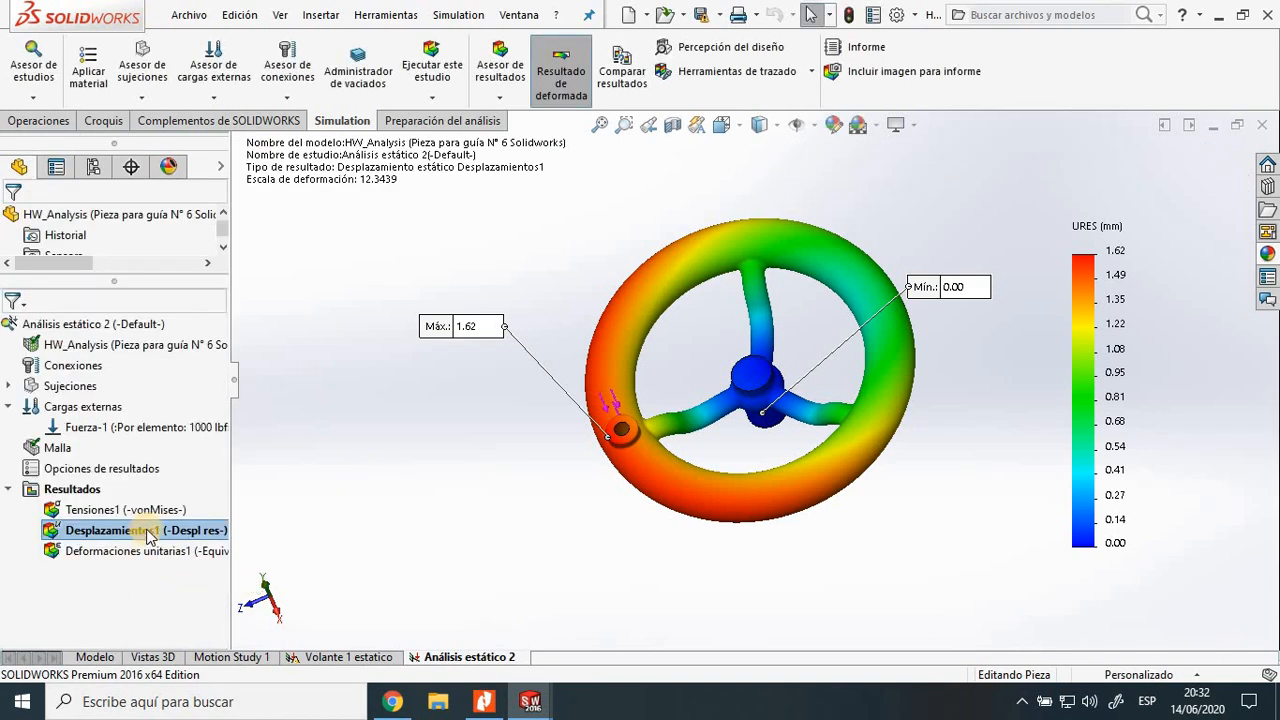
right_click(150, 535)
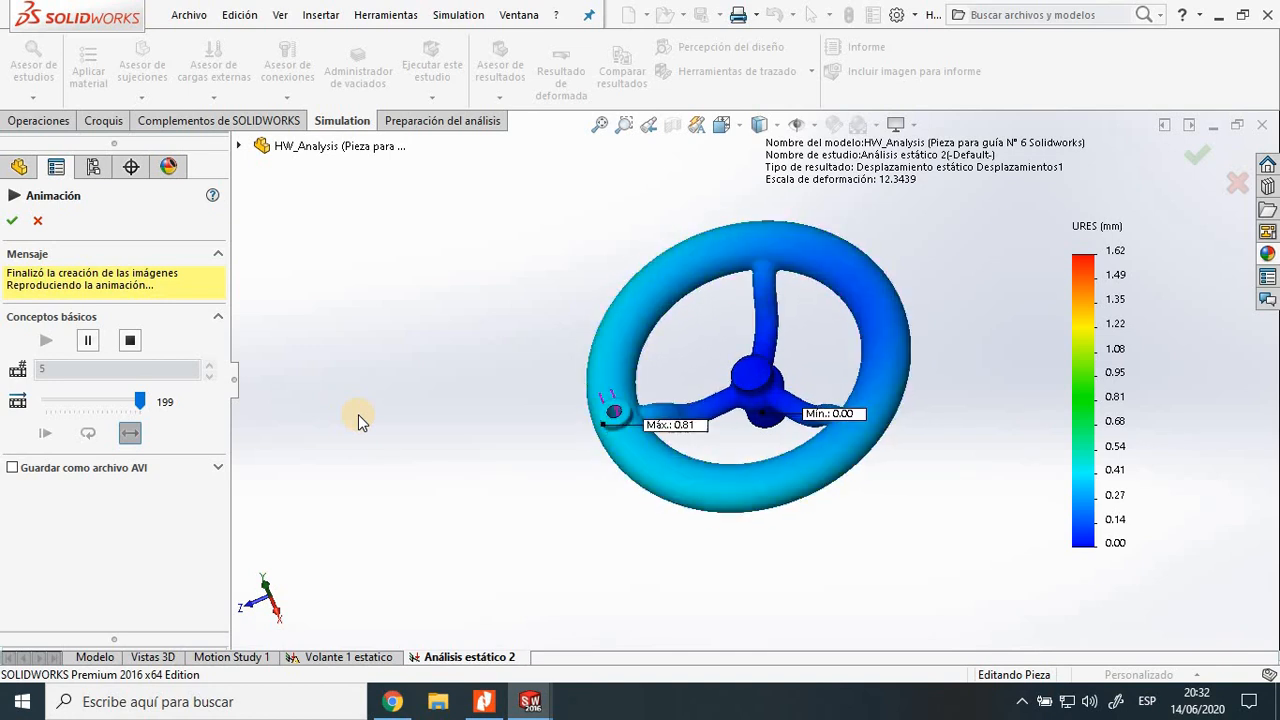
click(12, 220)
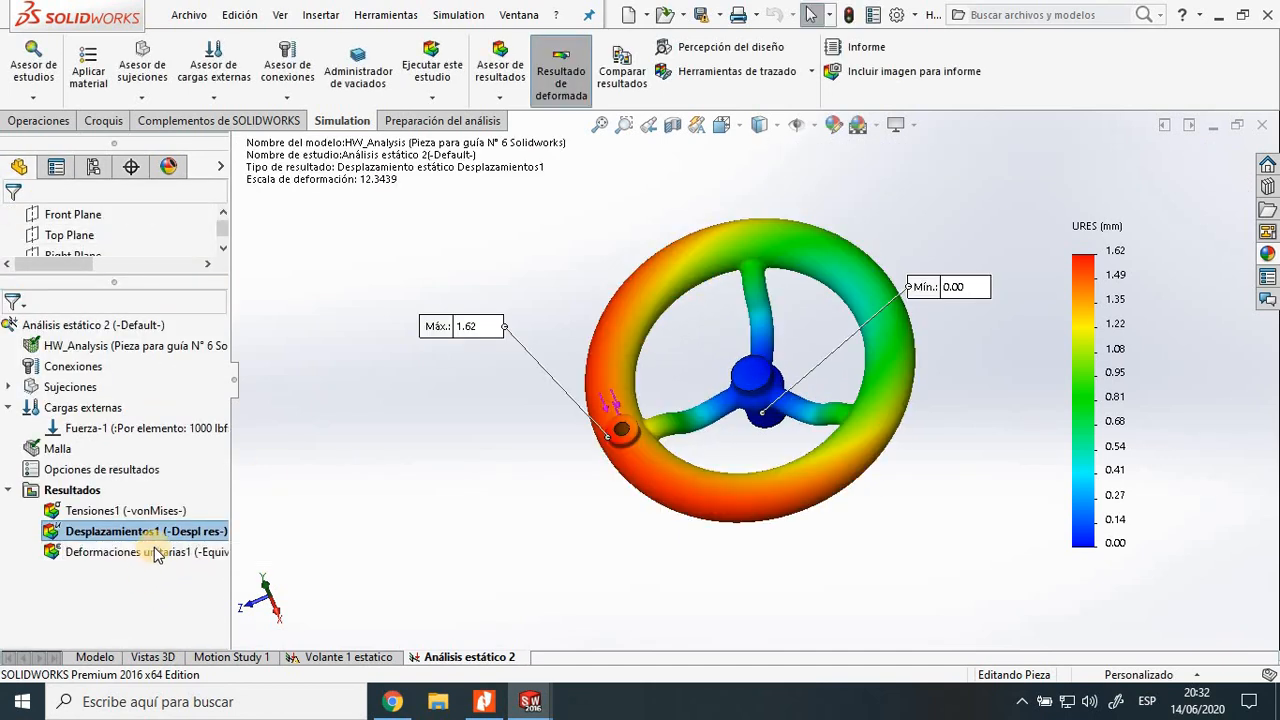
Activate the Deformaciones unitarias1 strain plot and show its minimum and maximum annotations.
double_click(153, 549)
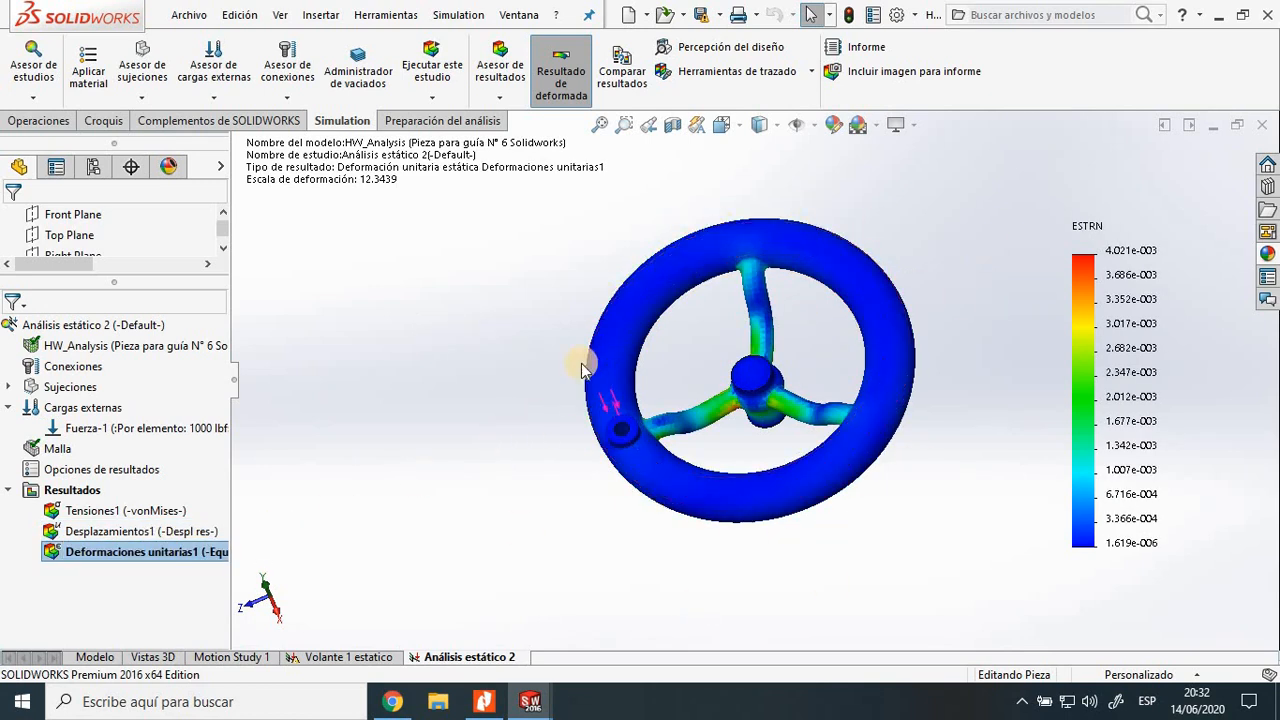
double_click(1092, 395)
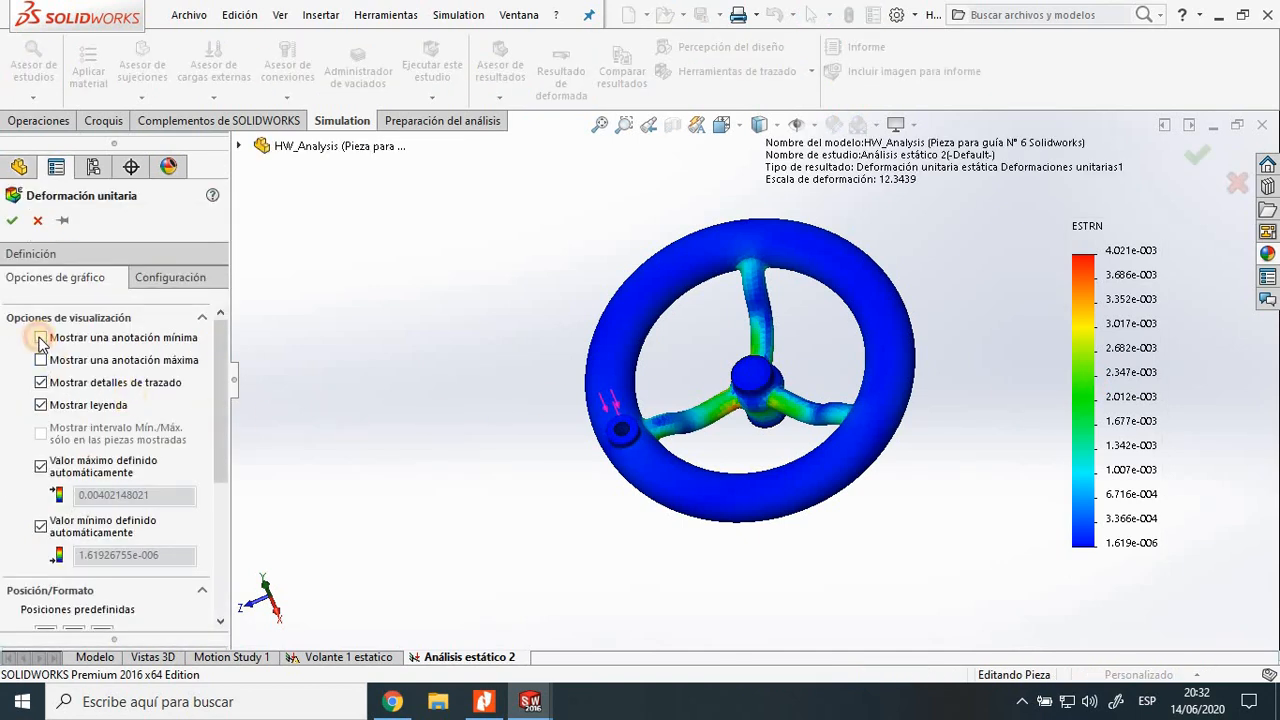
click(41, 339)
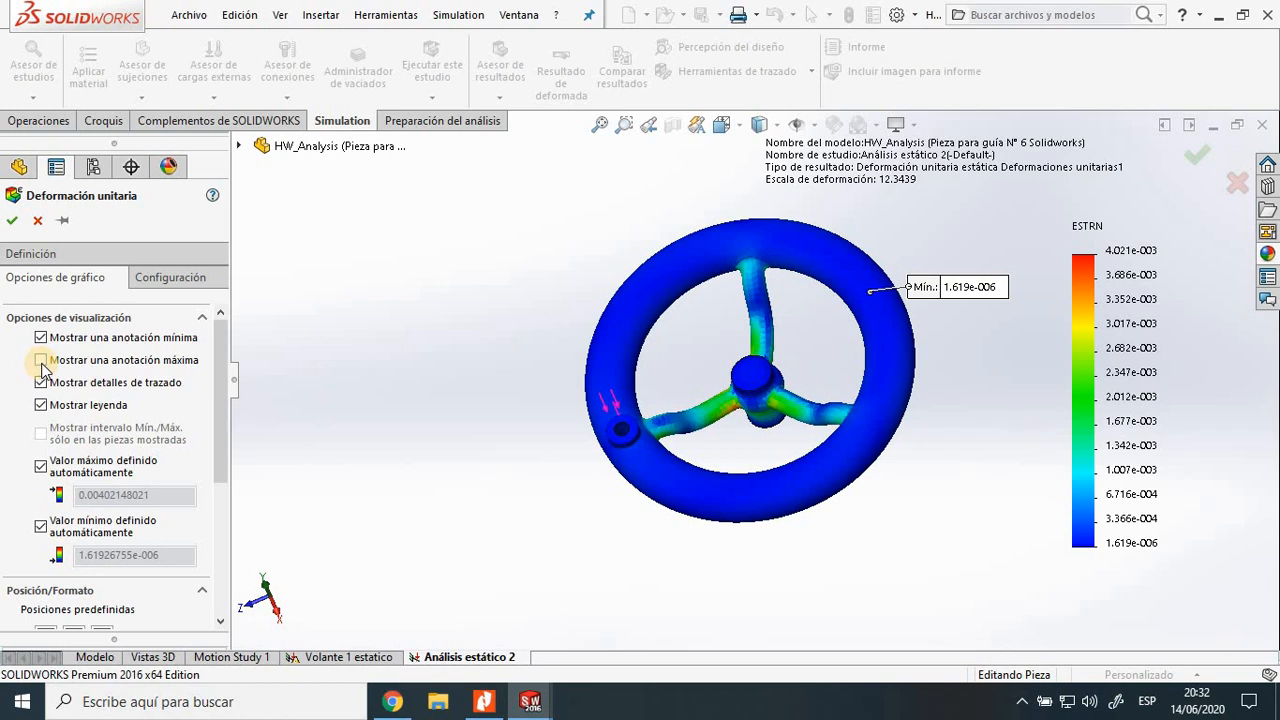
click(41, 361)
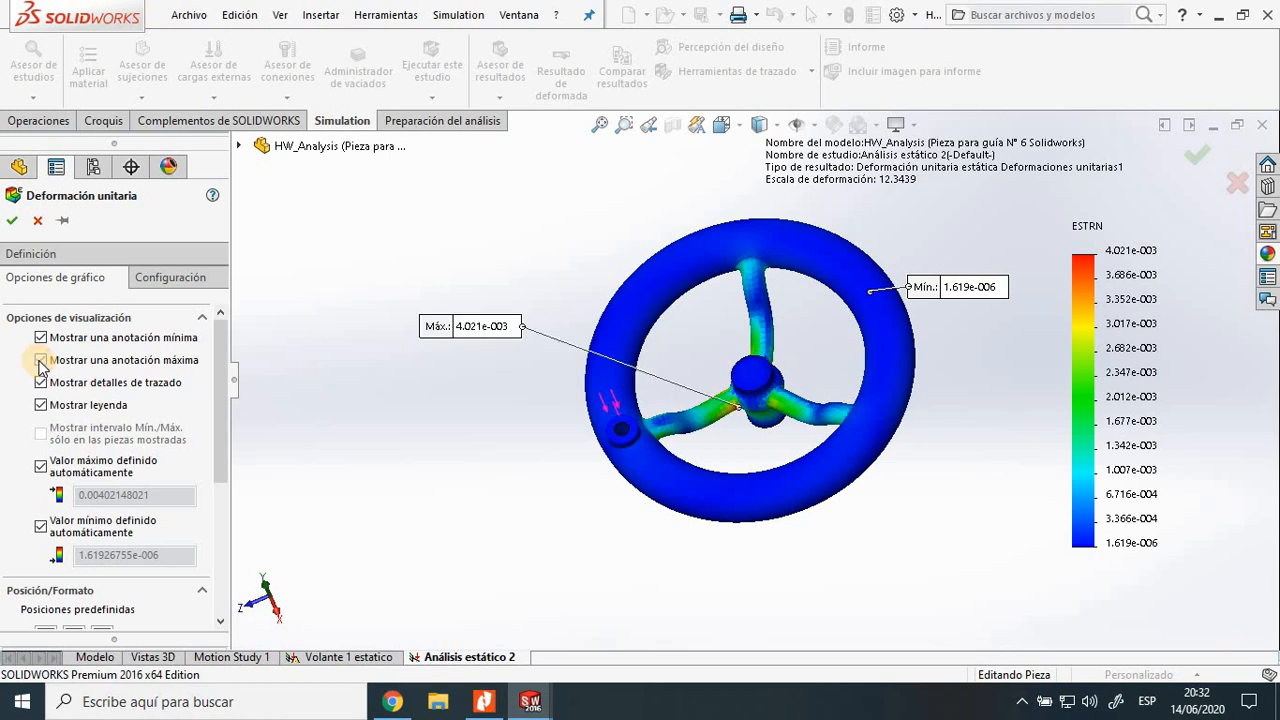
Try the flotante and general number formats on the strain plot, and return it to científico.
scroll(194, 520, down, 5)
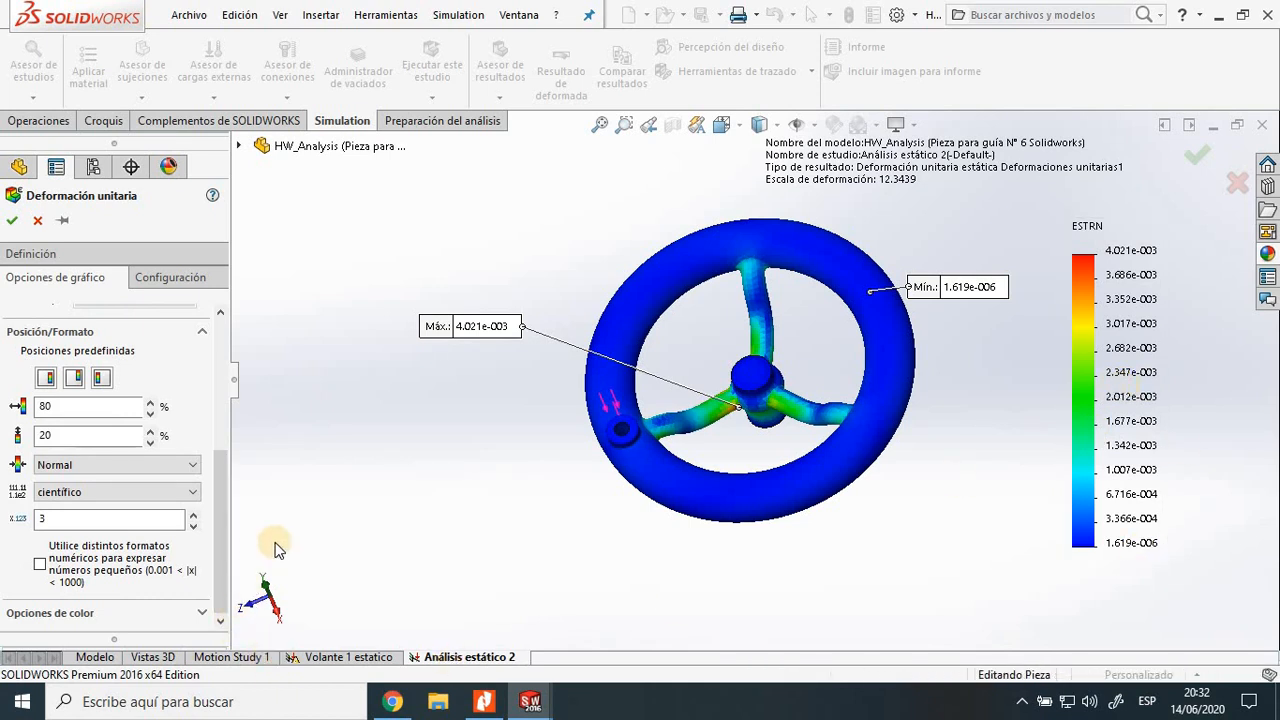
click(192, 492)
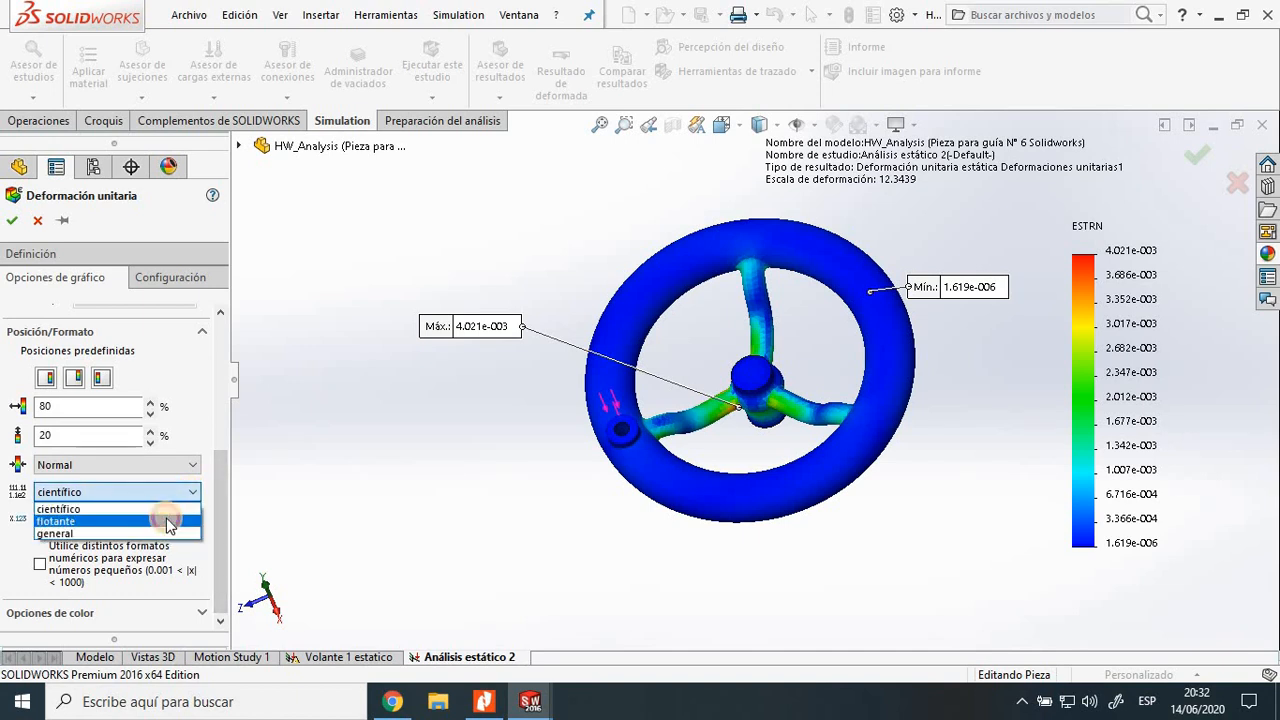
click(167, 521)
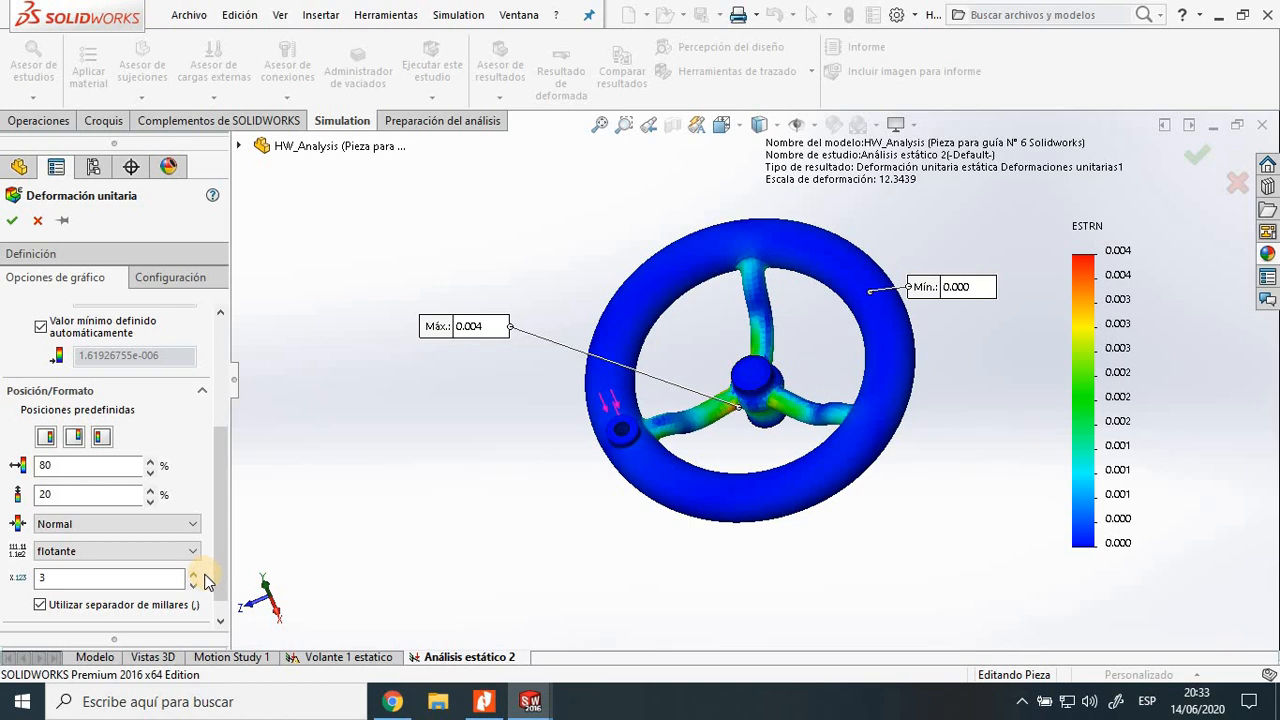
click(194, 553)
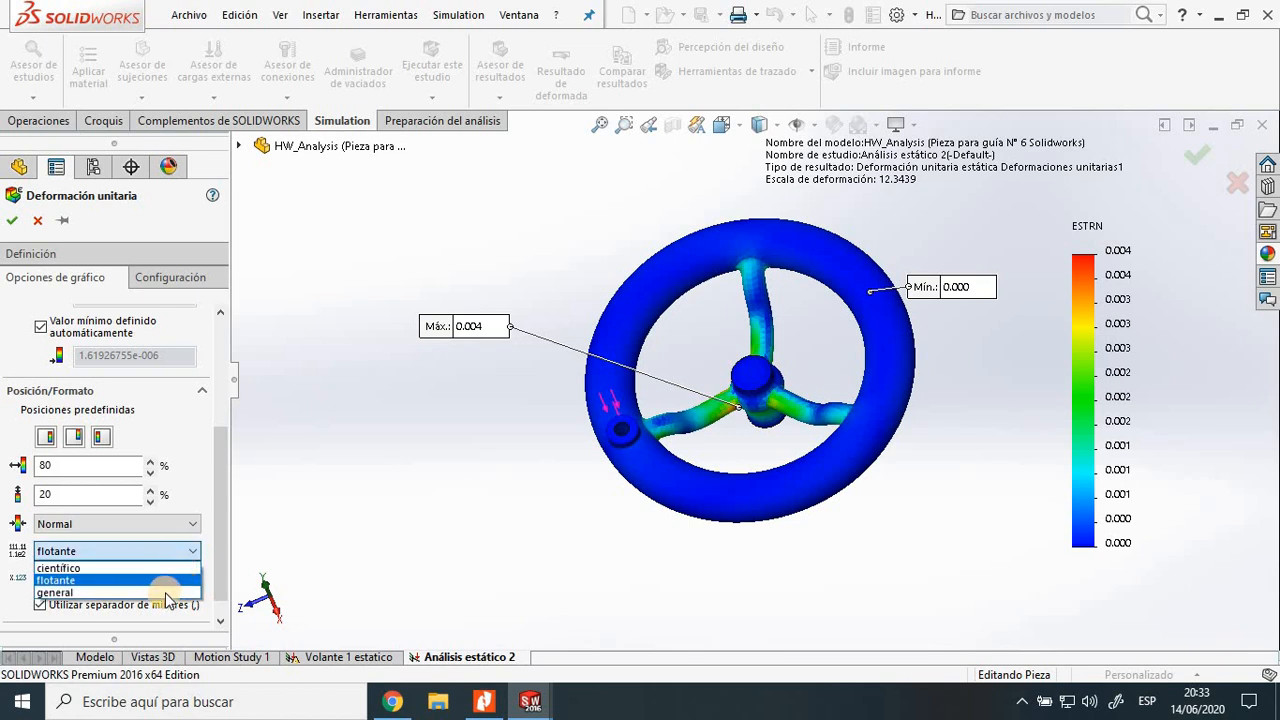
click(166, 592)
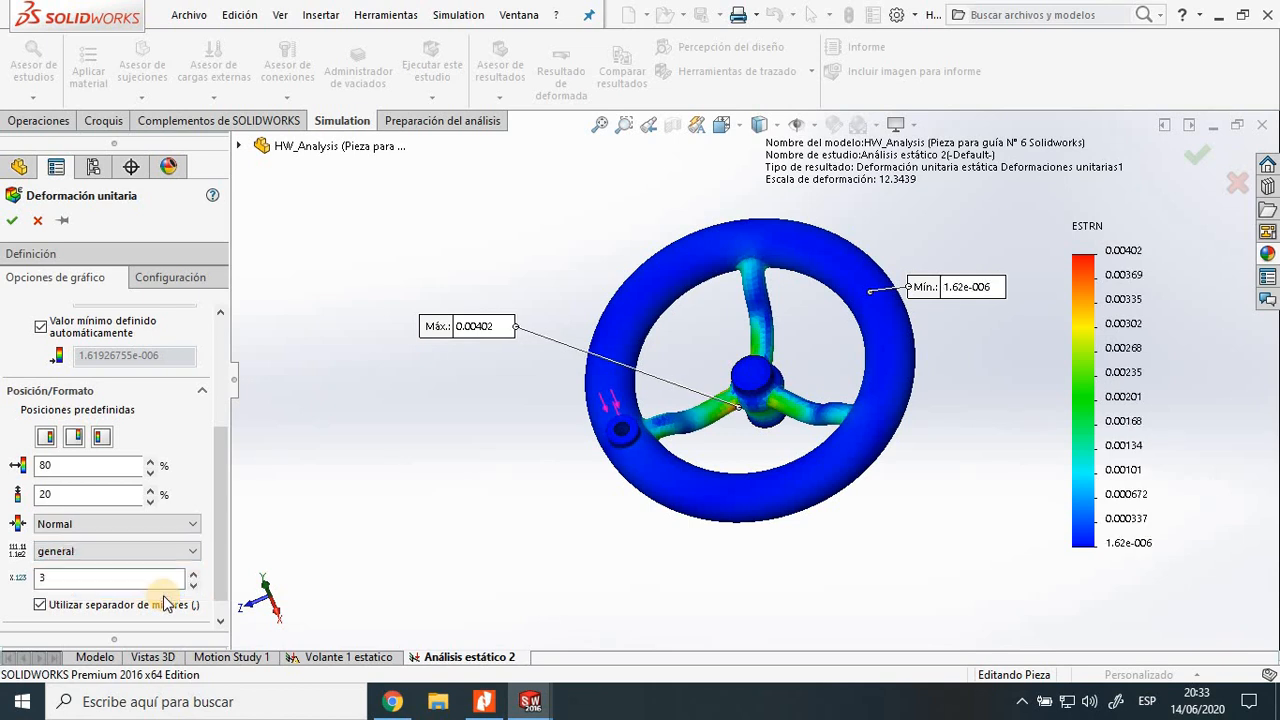
click(190, 553)
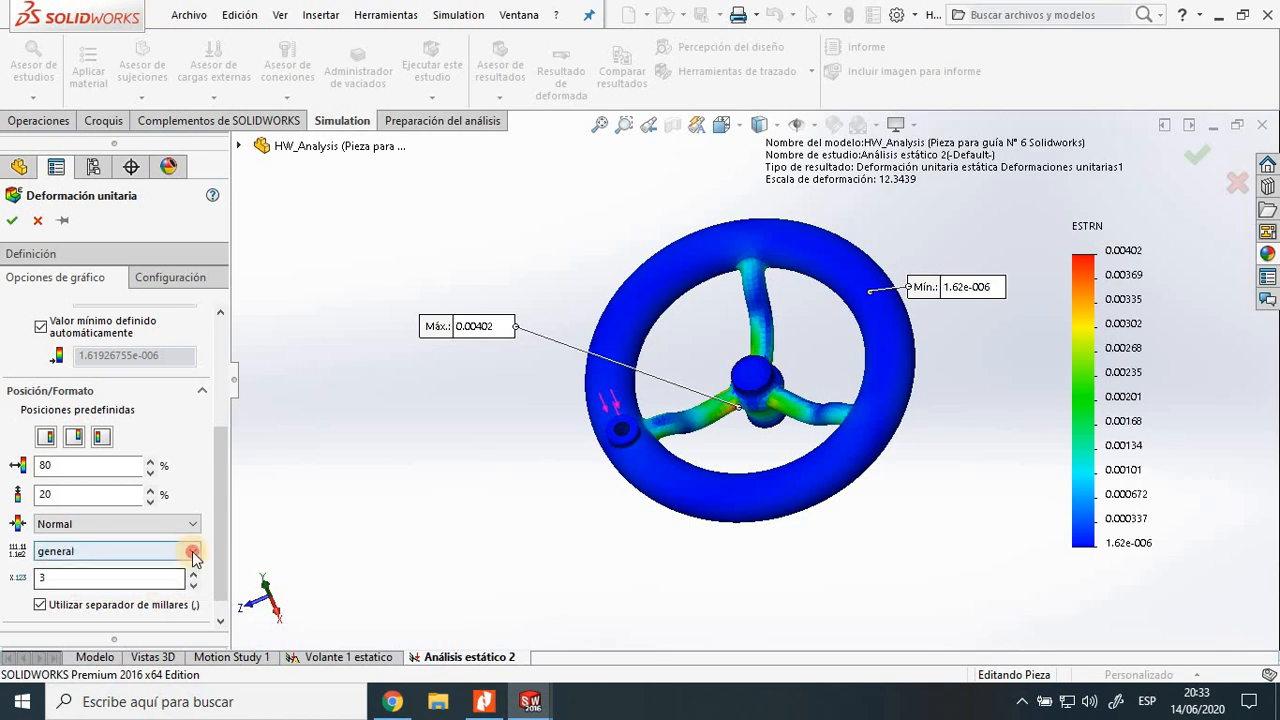
click(168, 568)
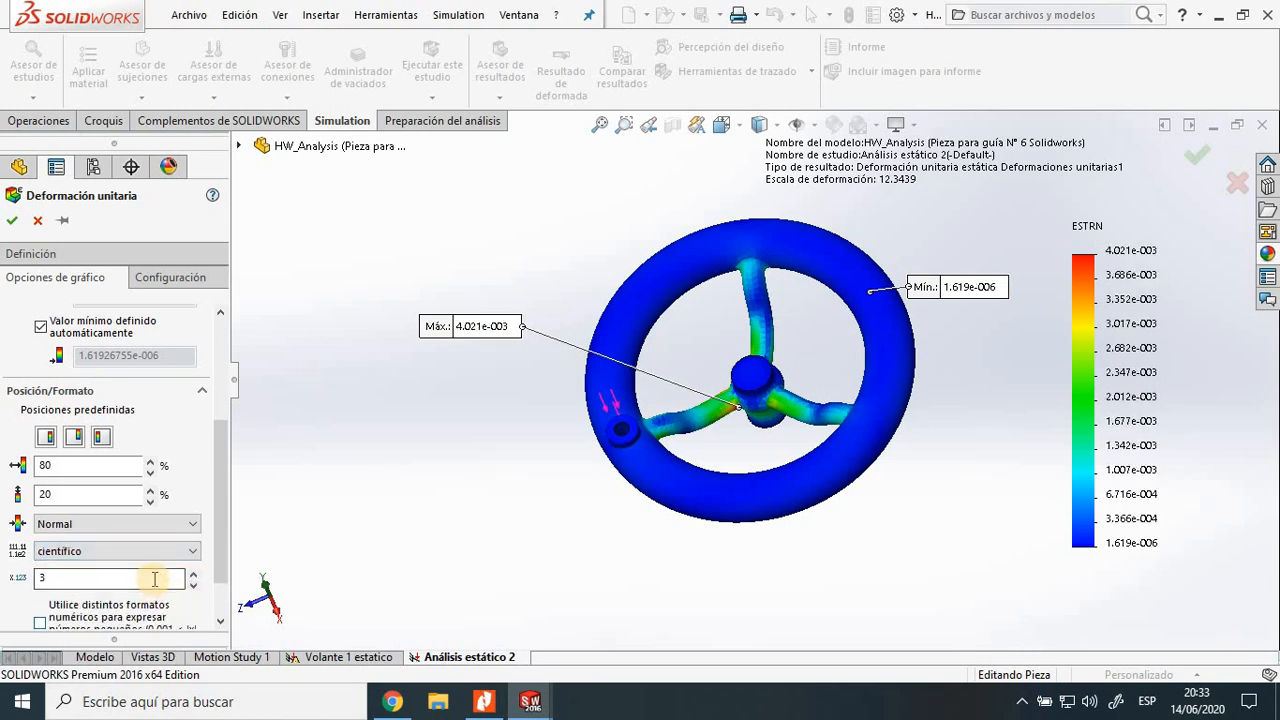
Set the strain plot's number of decimals to 0, accept the settings, and animate the plot.
click(194, 589)
click(194, 589)
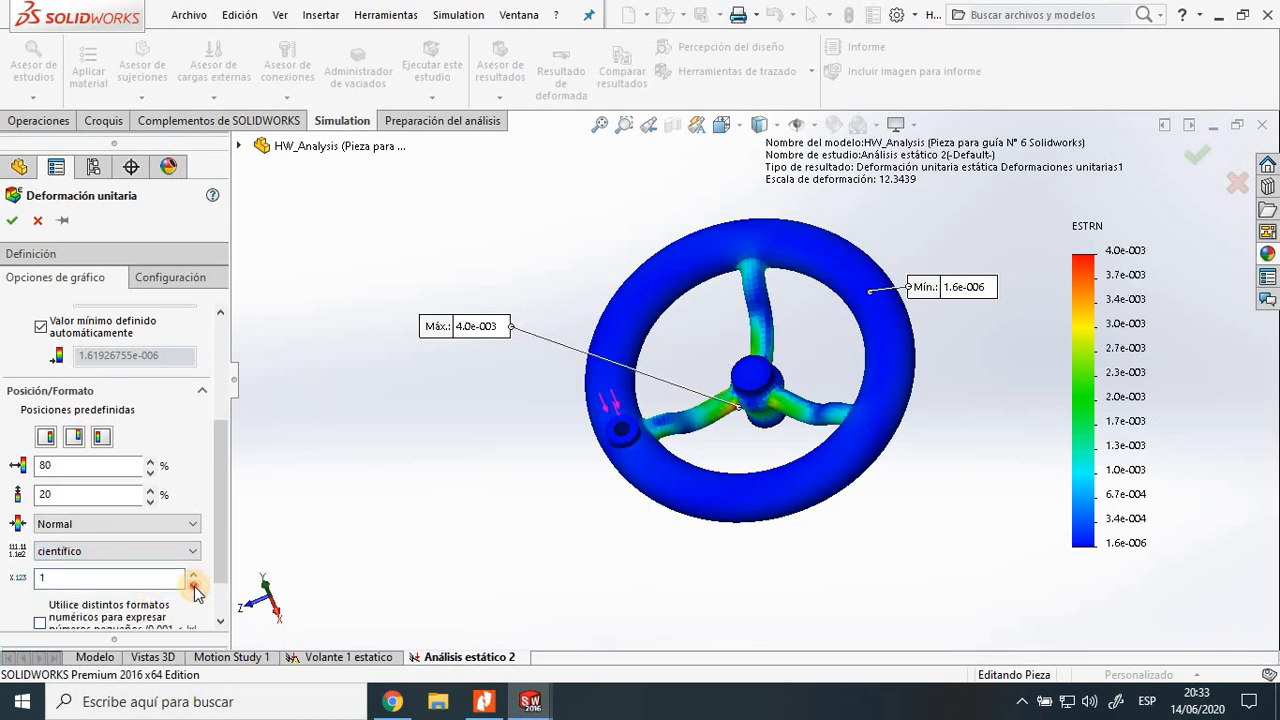
click(194, 589)
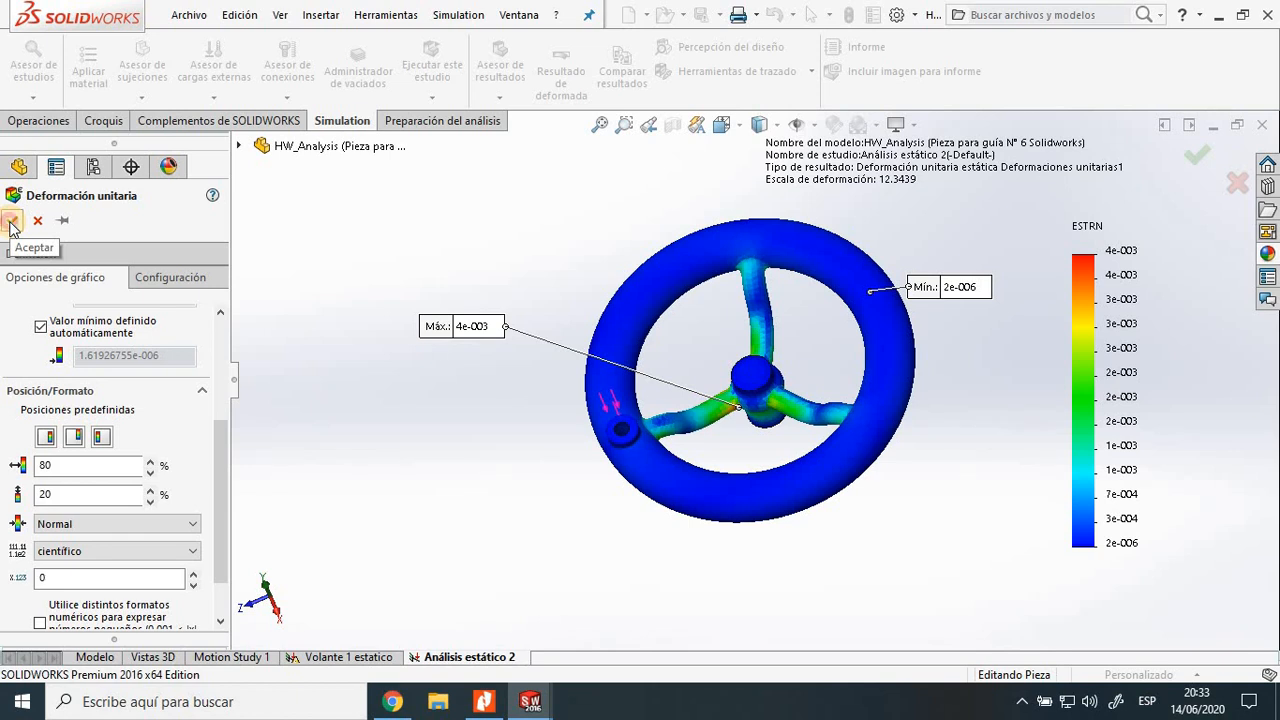
click(11, 224)
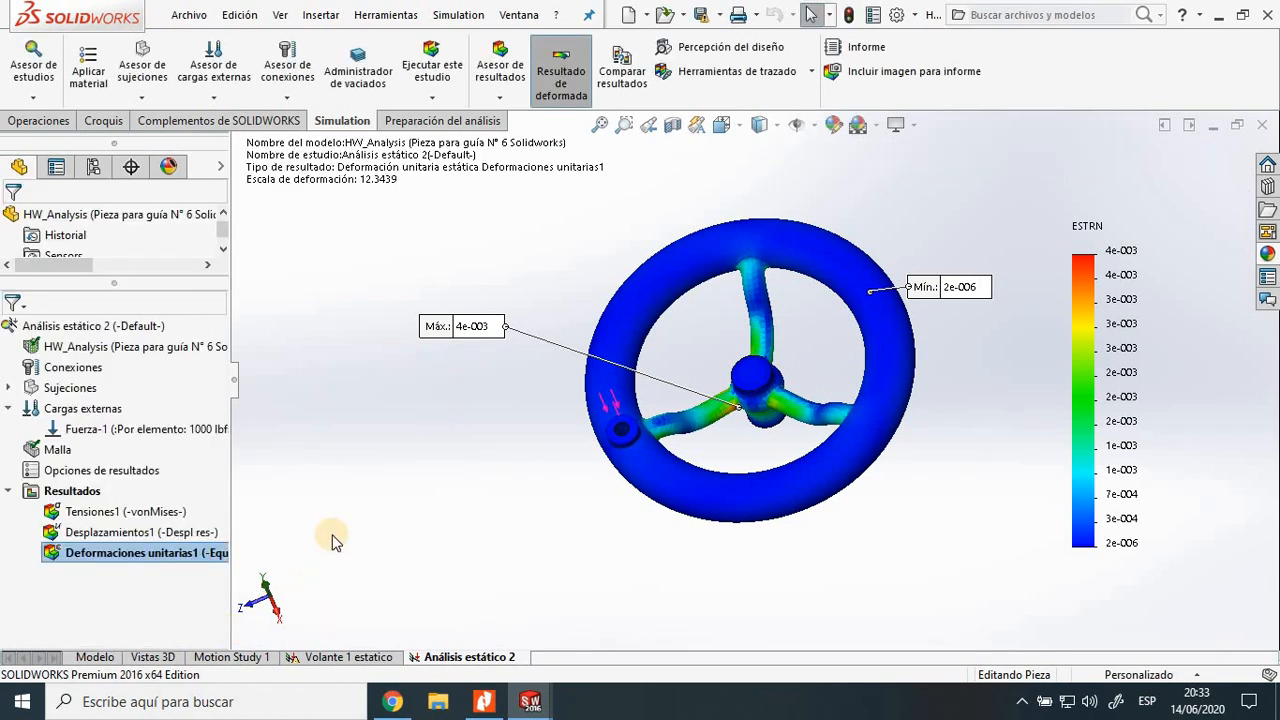
right_click(169, 554)
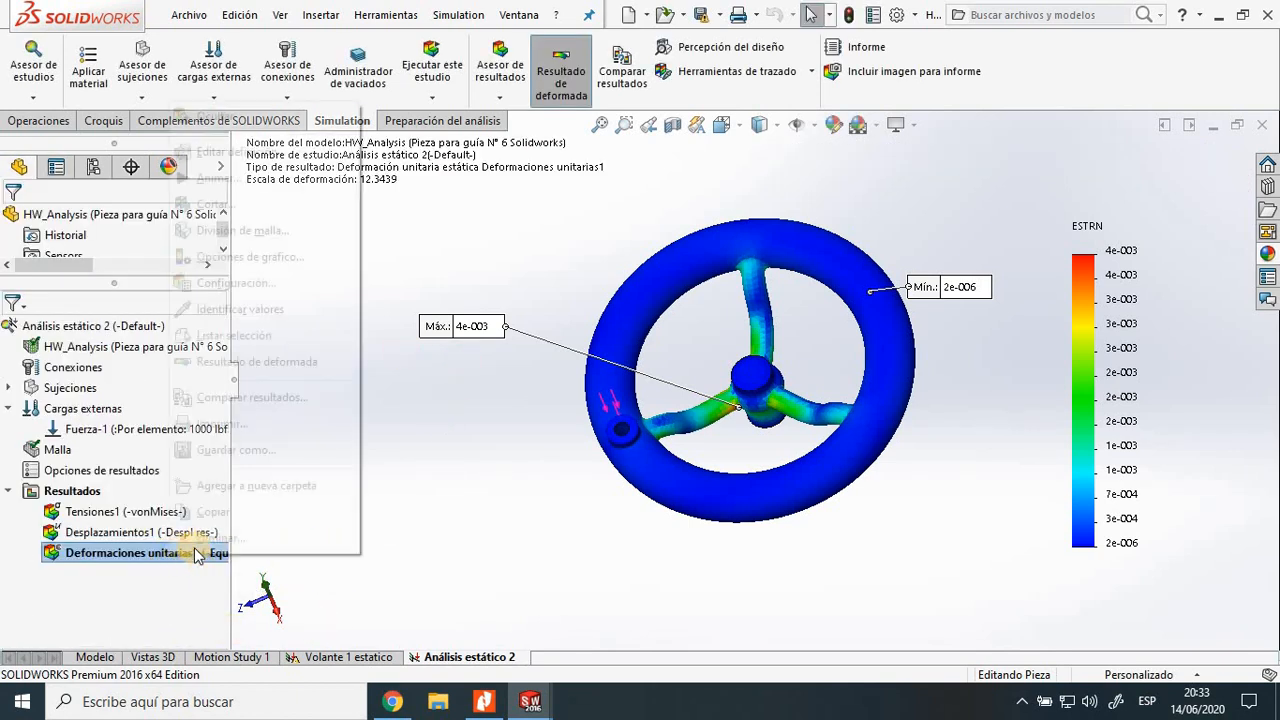
click(219, 178)
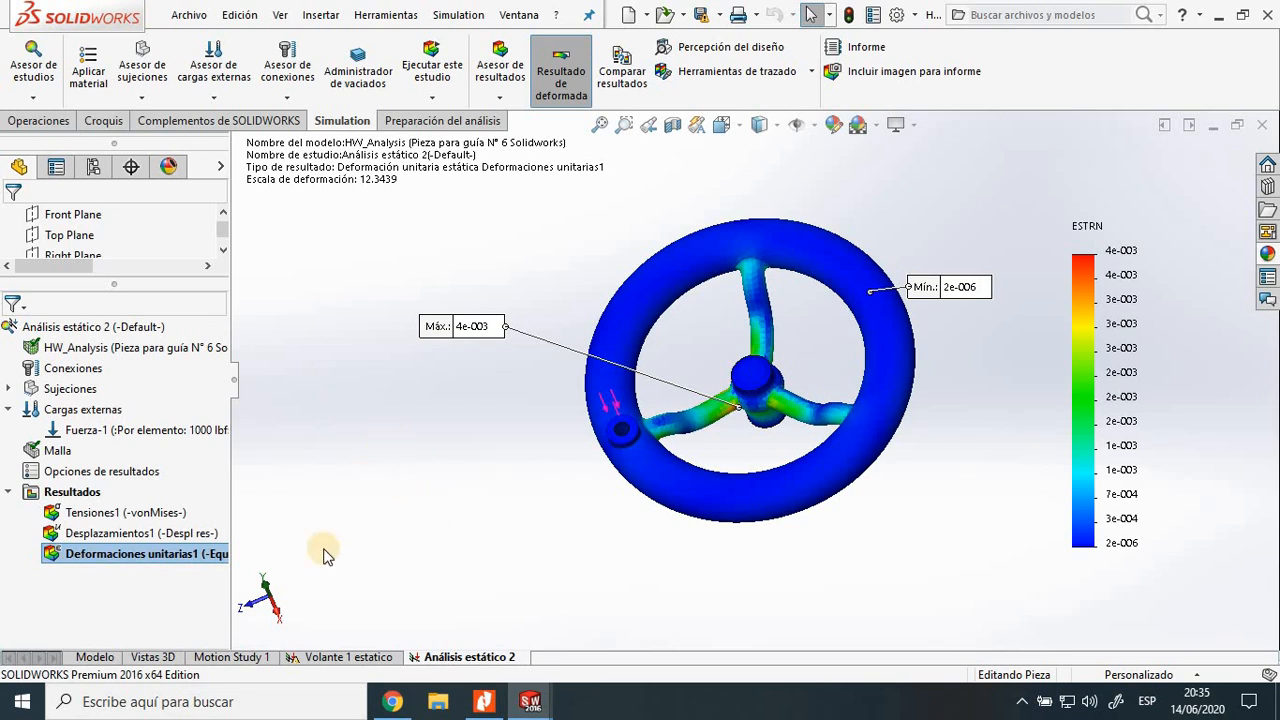
Start a safety factor plot from the results for all bodies, using the Tensión de von Mises máx. criterion.
click(90, 491)
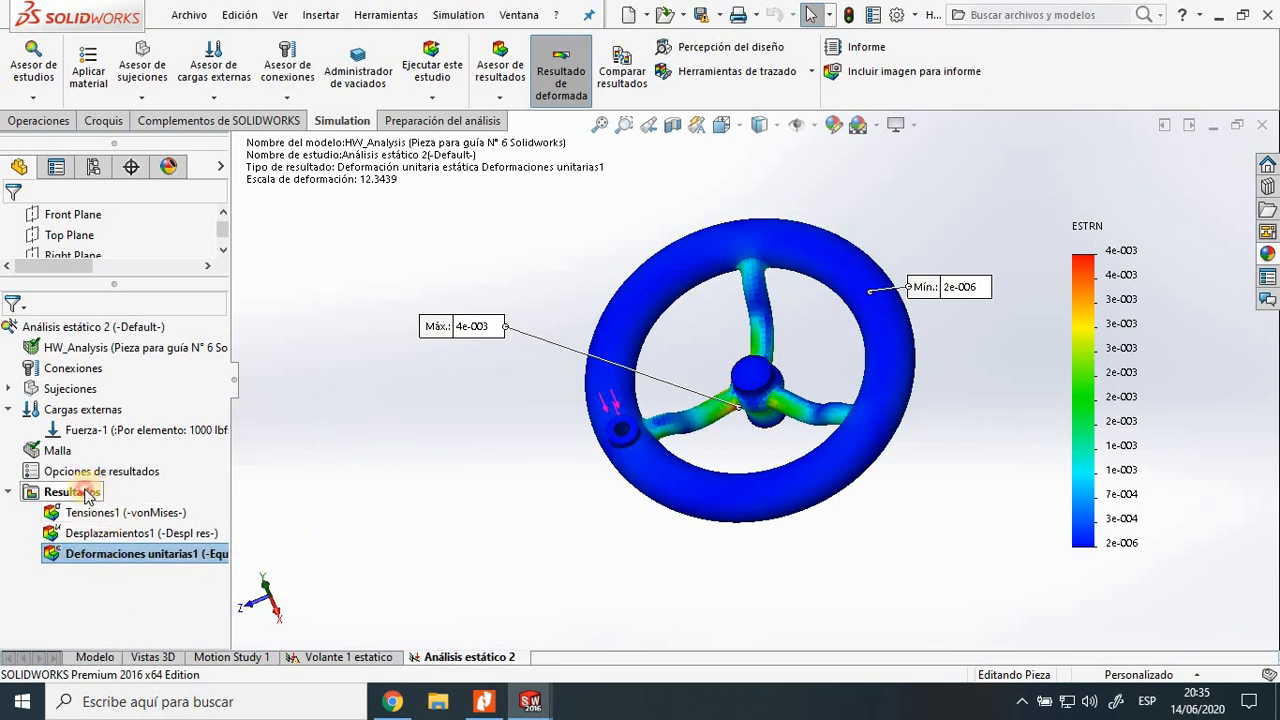
right_click(90, 491)
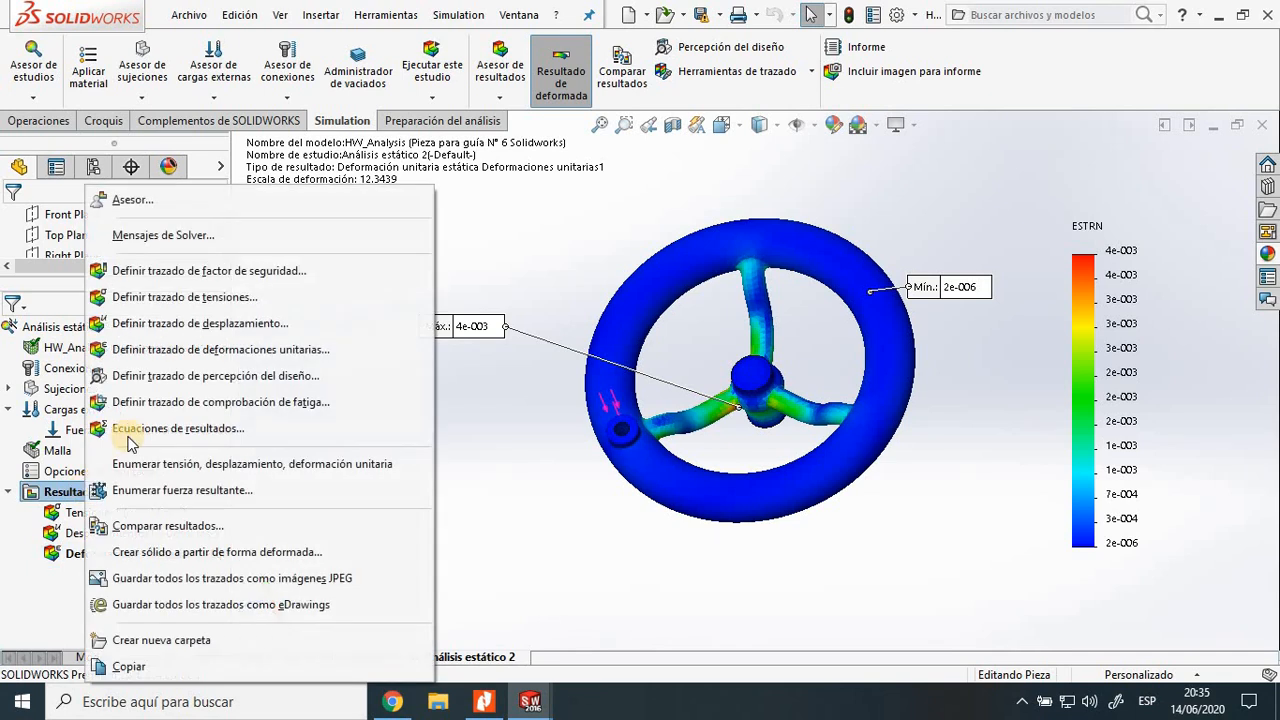
click(270, 273)
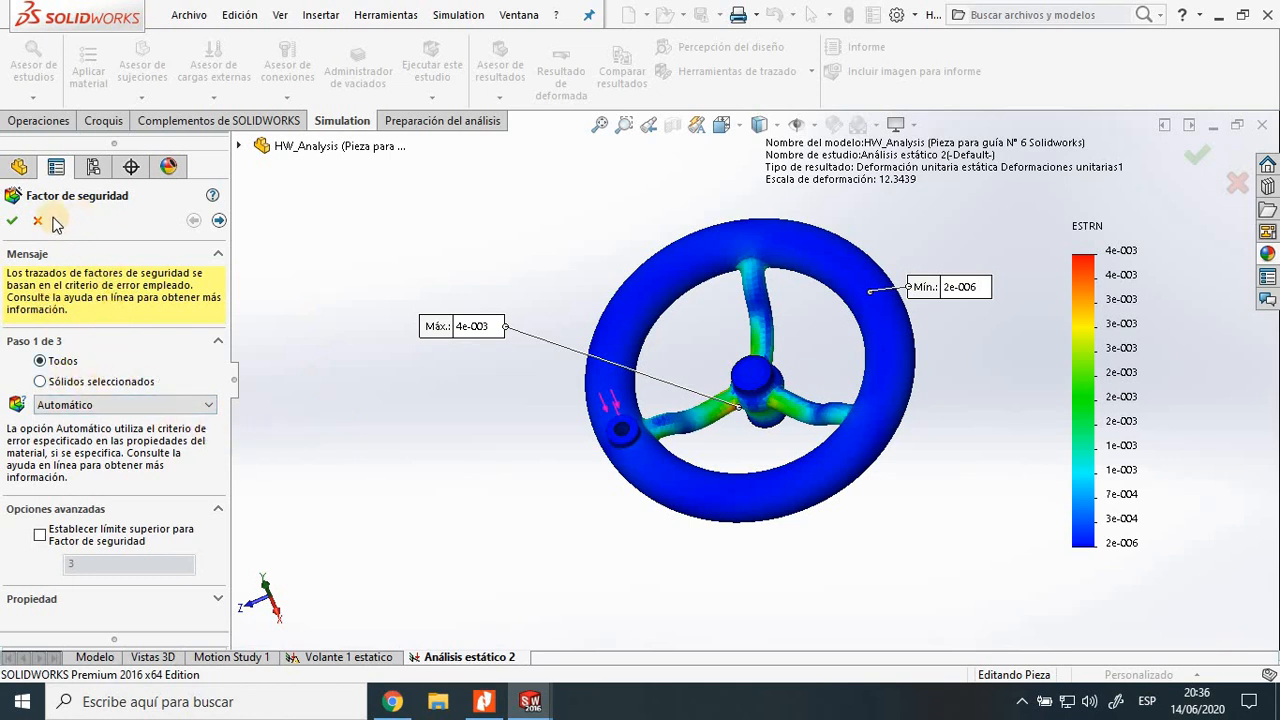
click(91, 382)
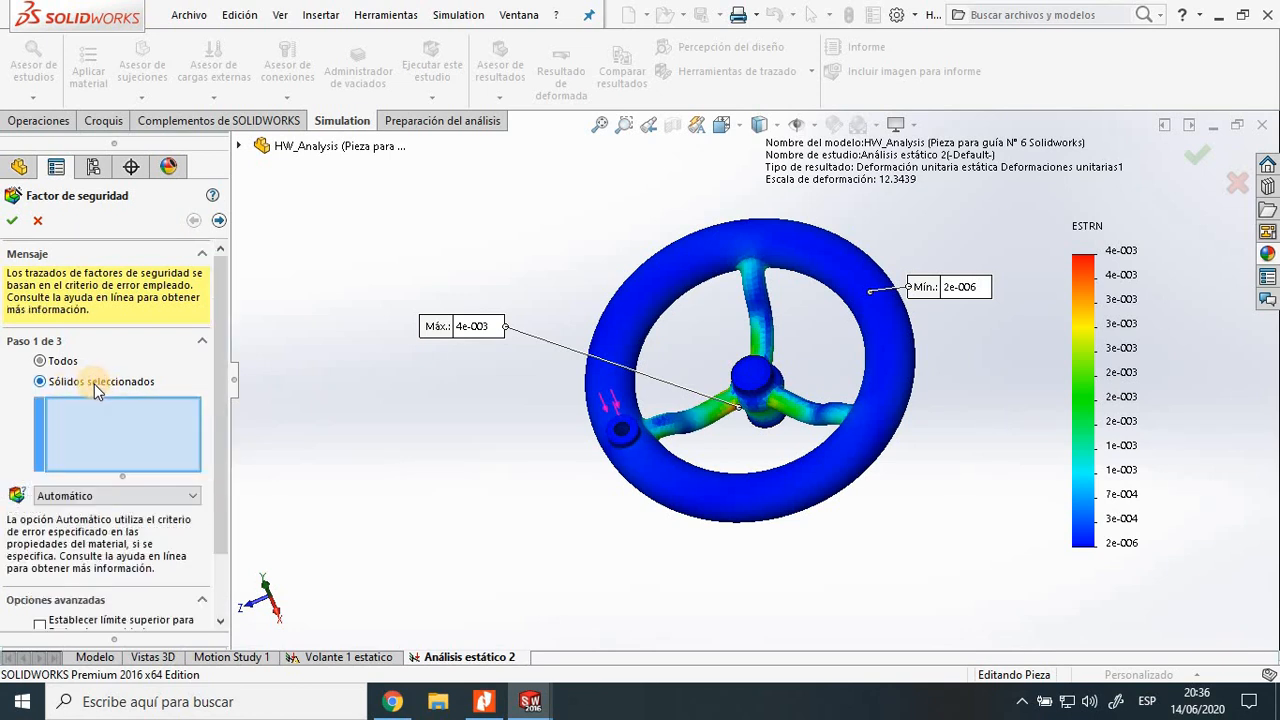
click(42, 361)
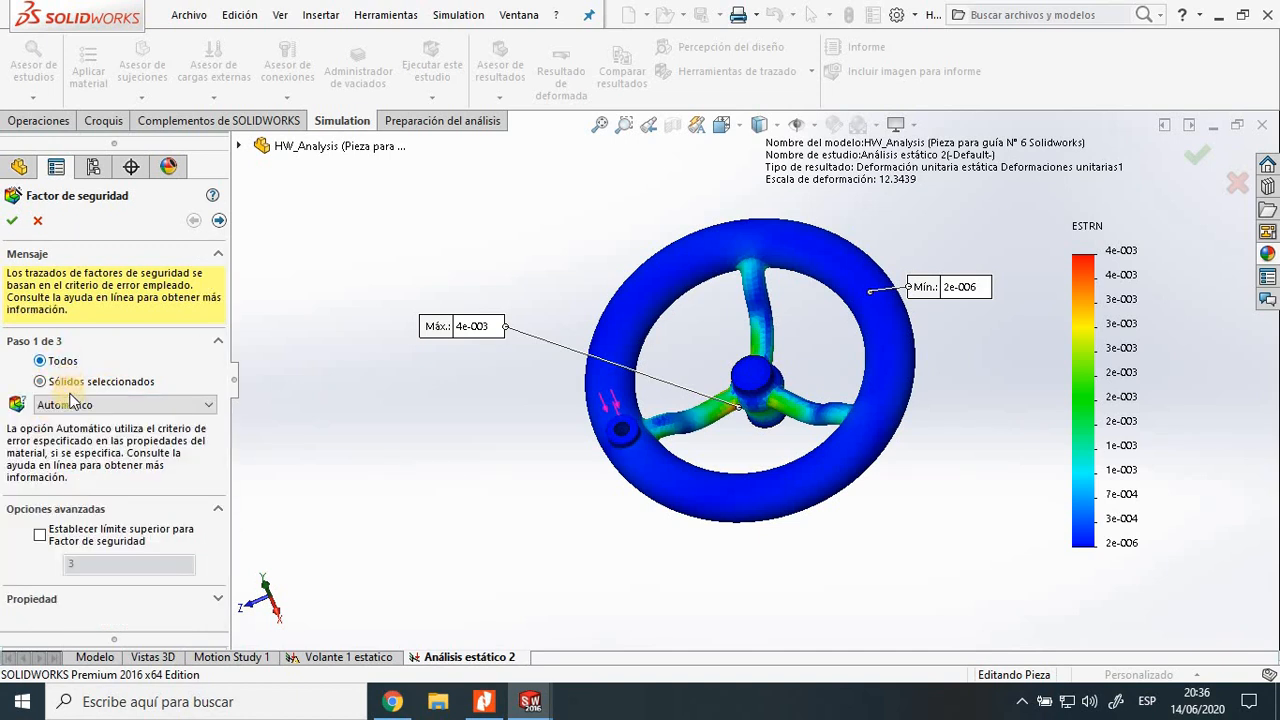
click(210, 405)
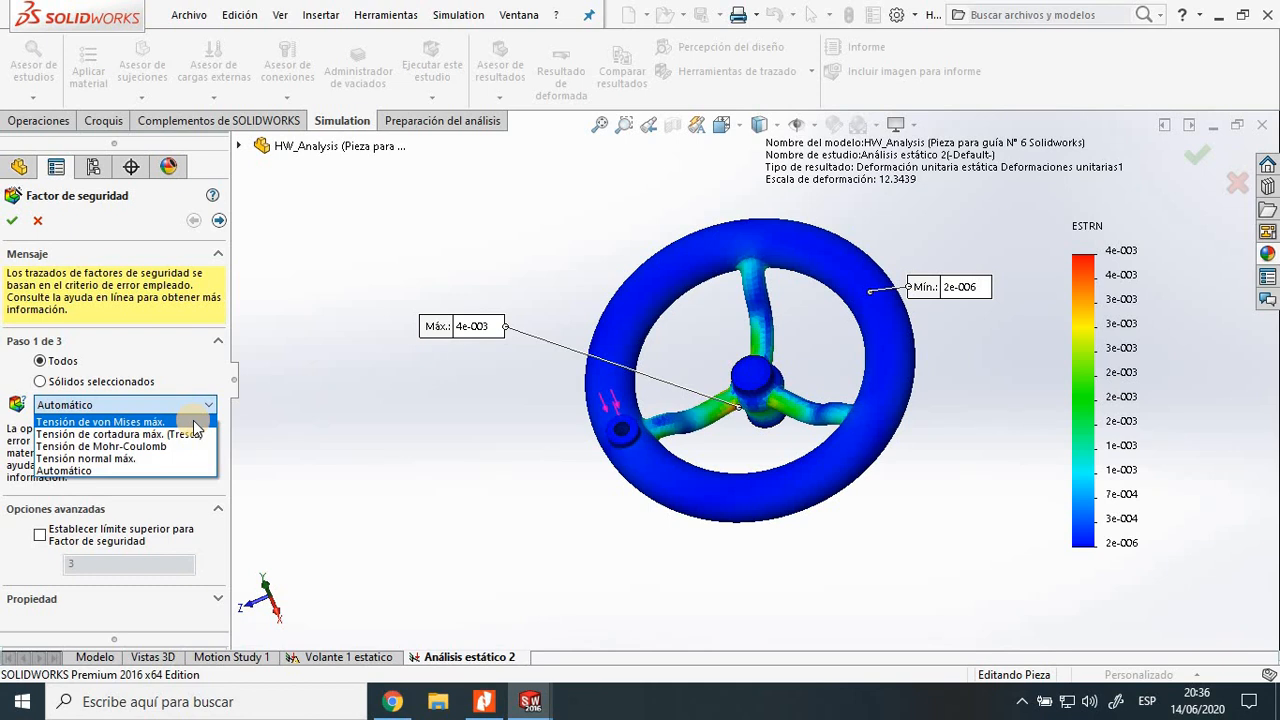
click(193, 421)
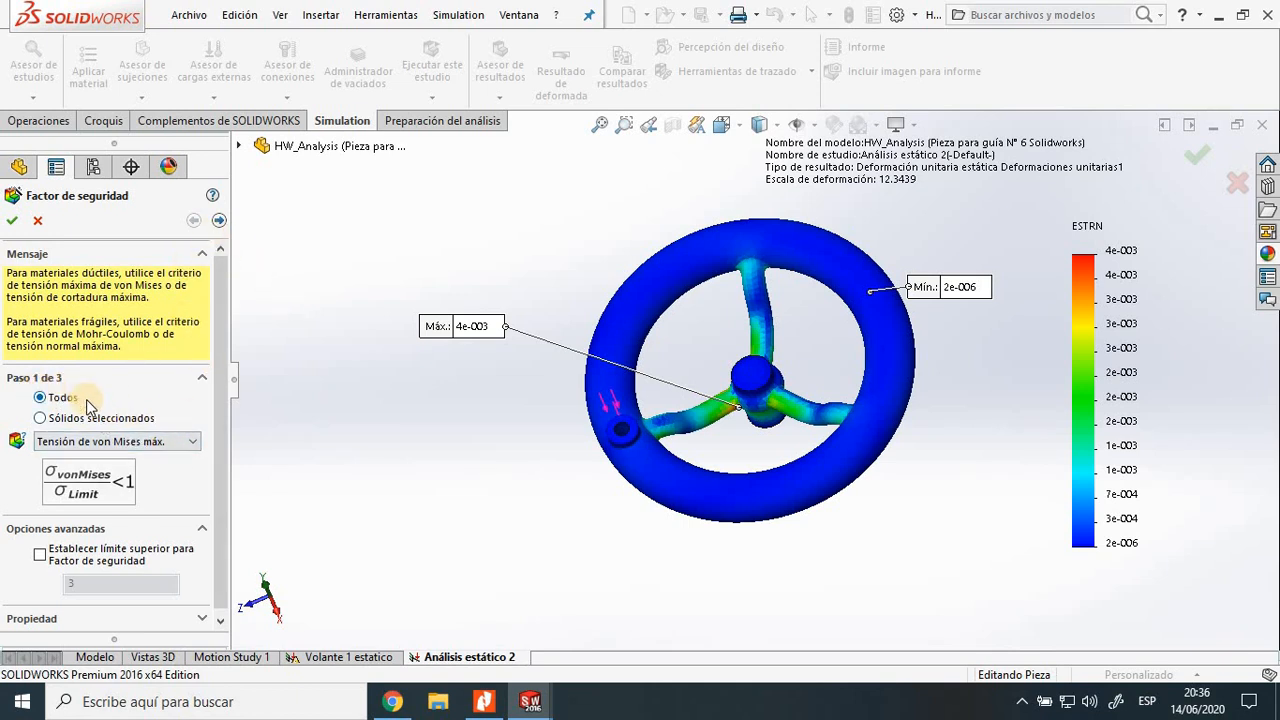
Set the stress units to N/mm^2 (MPa), keeping Límite elástico as the stress limit, and create the safety factor distribution plot.
click(219, 221)
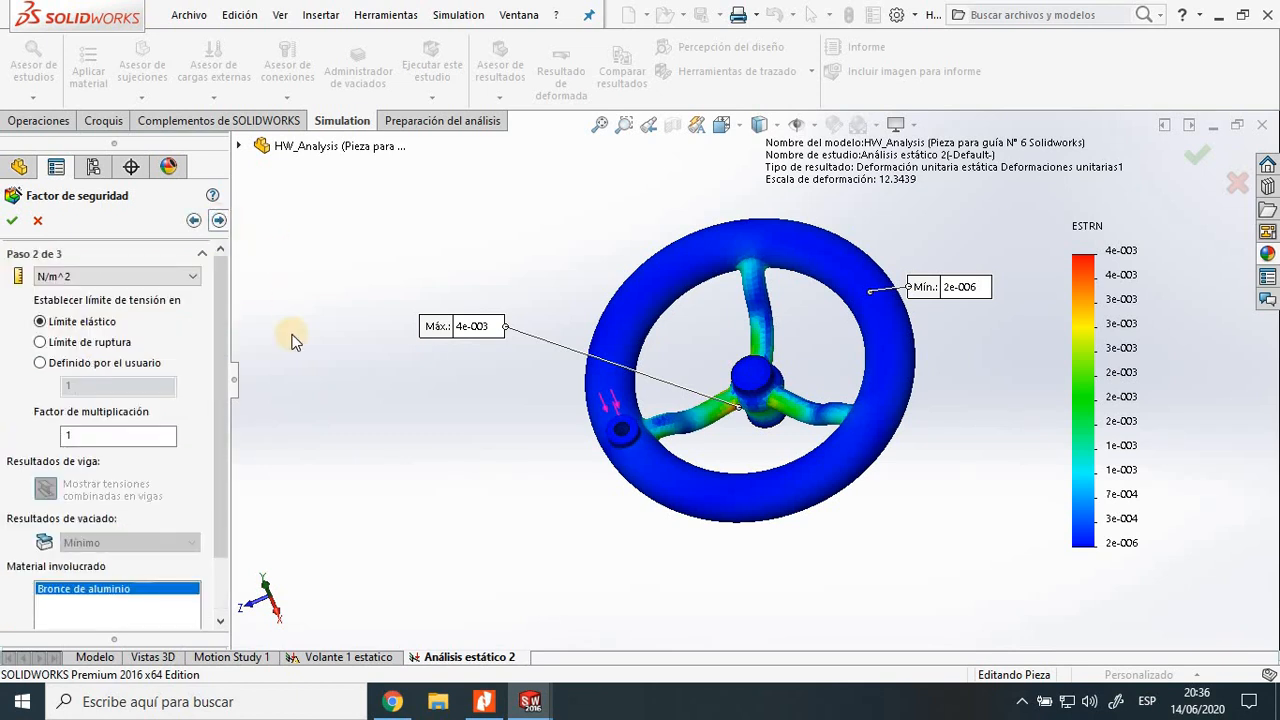
click(193, 277)
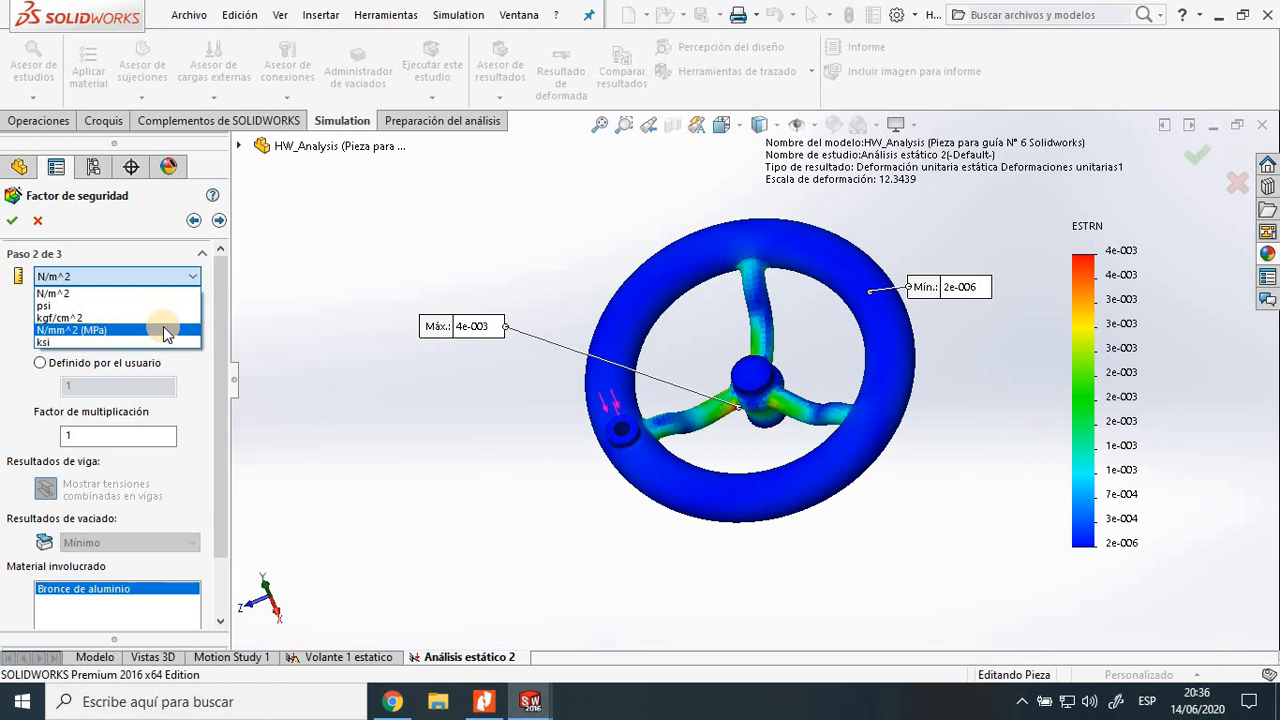
click(163, 327)
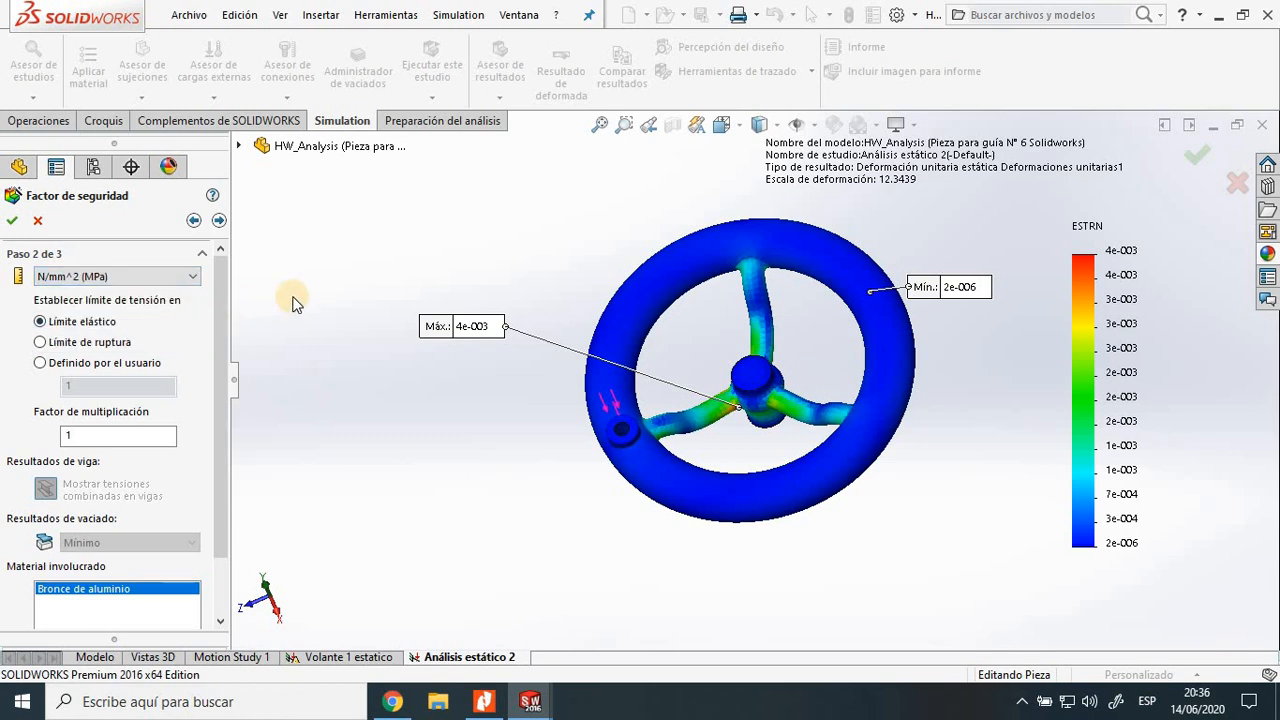
click(219, 221)
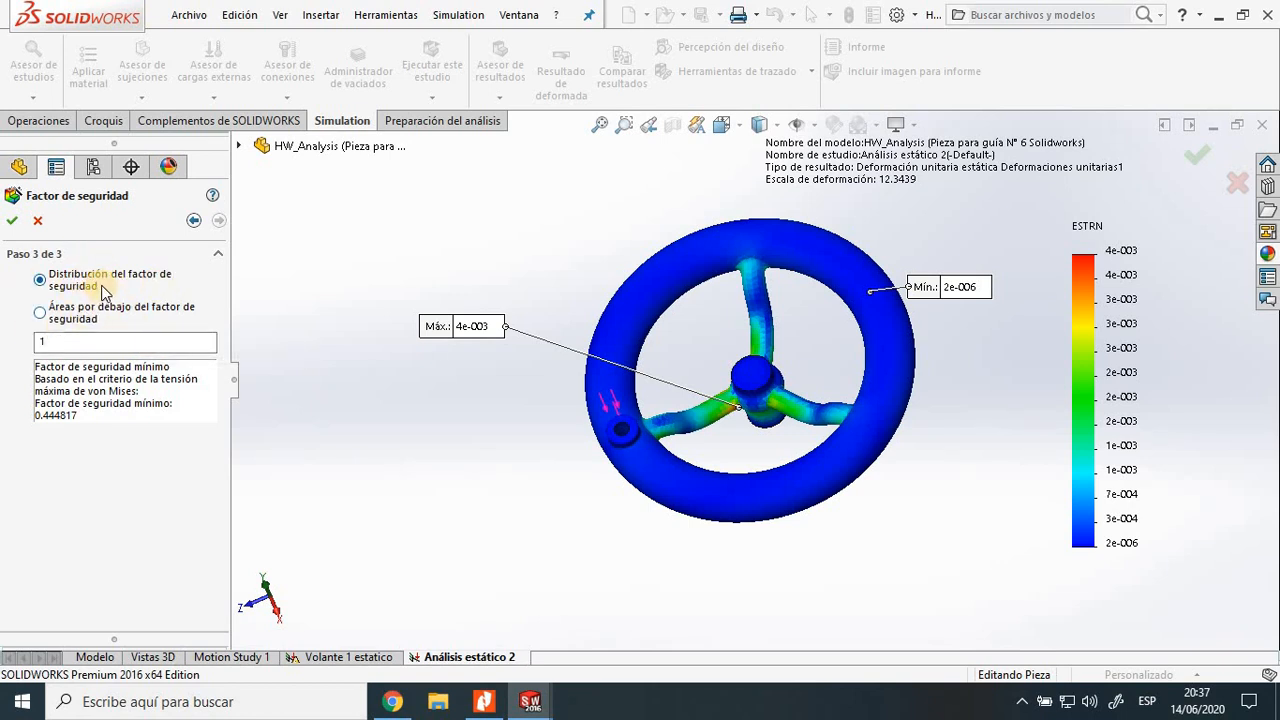
click(12, 220)
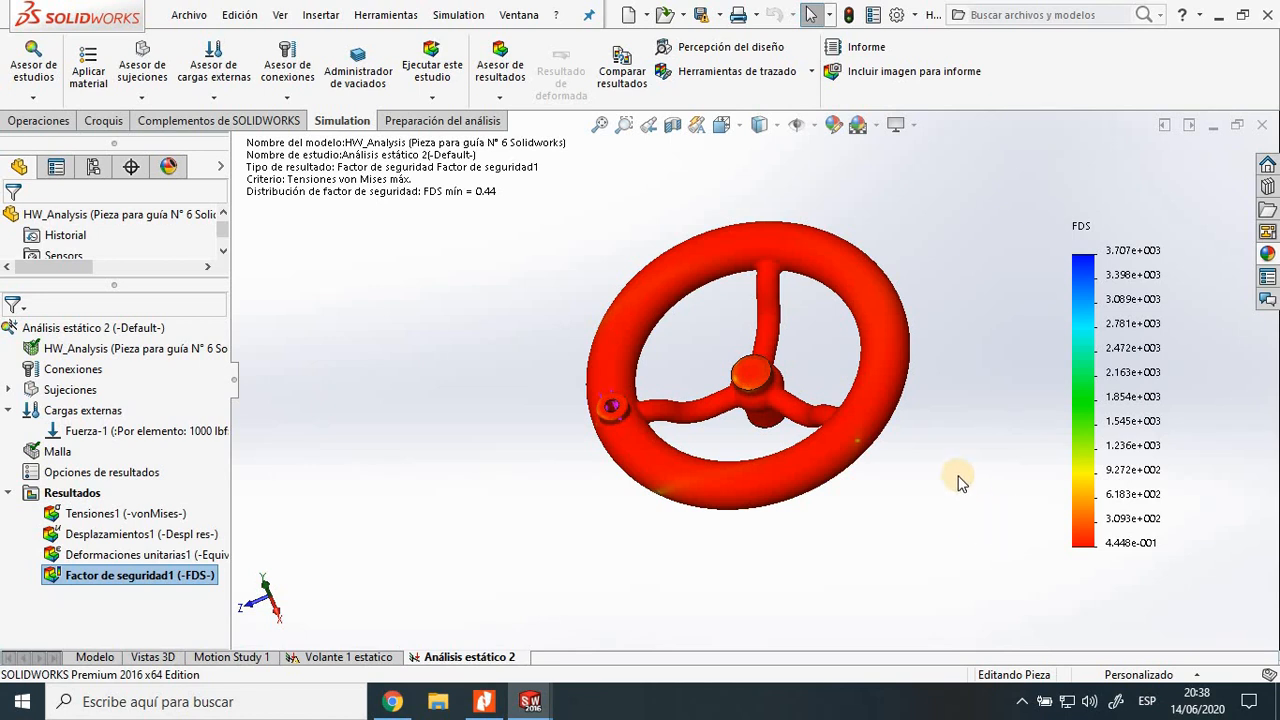
Show the minimum and maximum annotations on the safety factor plot.
double_click(1084, 398)
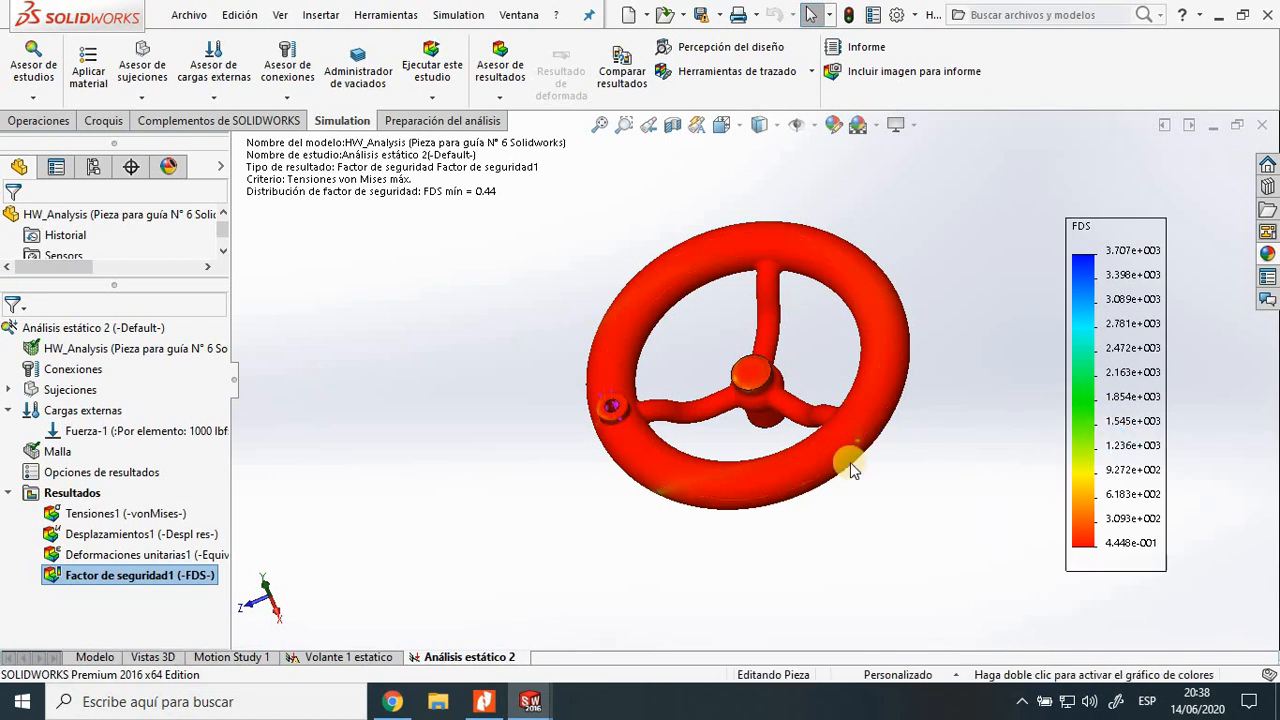
click(41, 314)
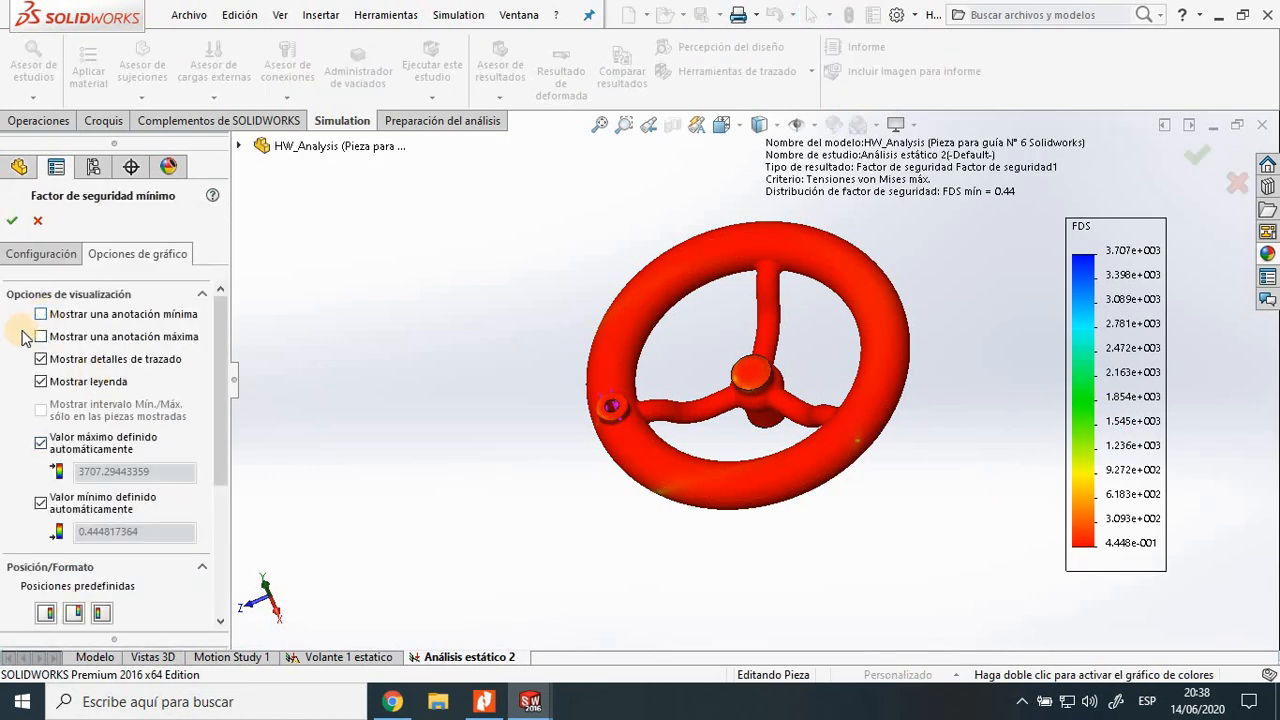
click(41, 336)
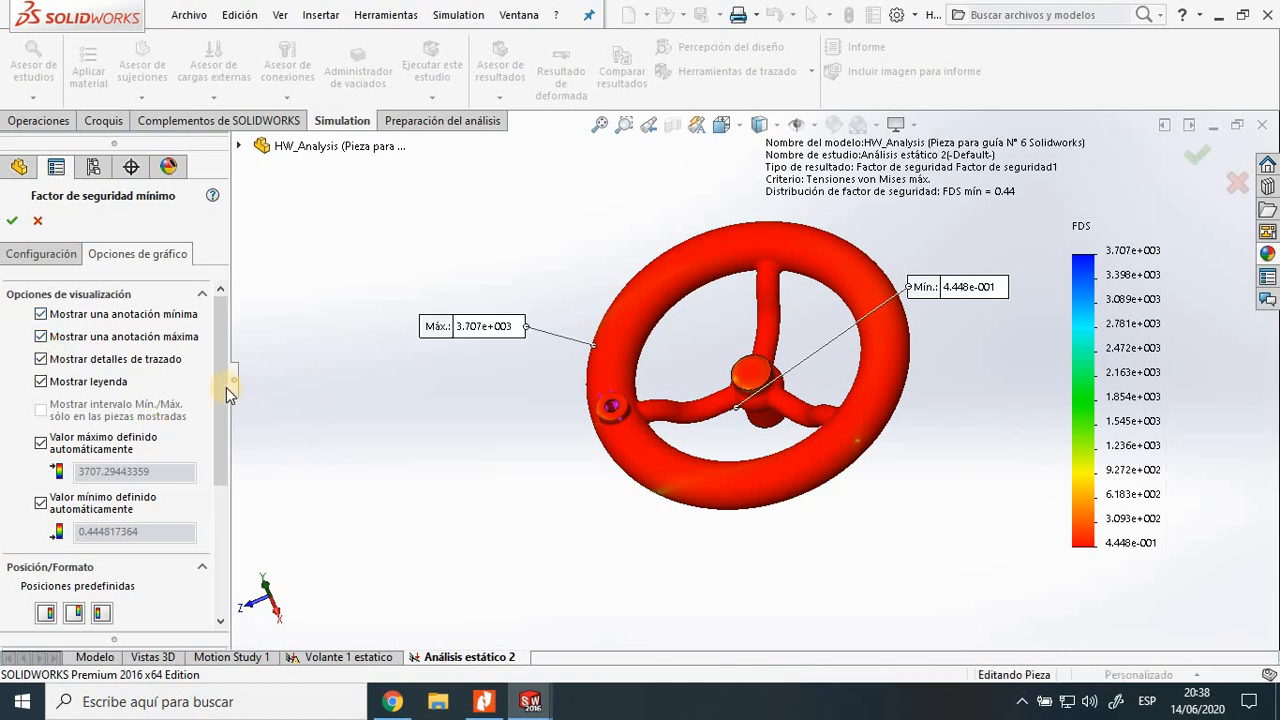
Set the safety factor plot's number format to flotante with 2 decimals and accept the settings.
drag(224, 380, 215, 515)
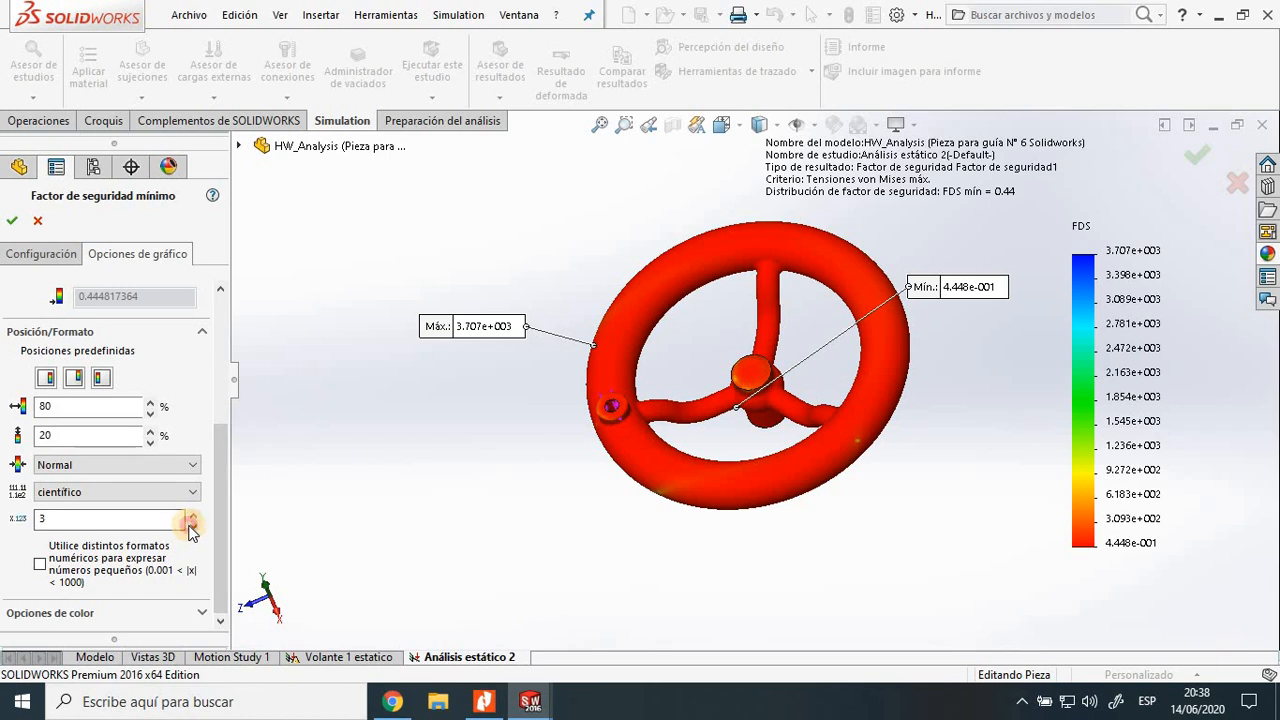
click(193, 527)
click(193, 527)
click(193, 527)
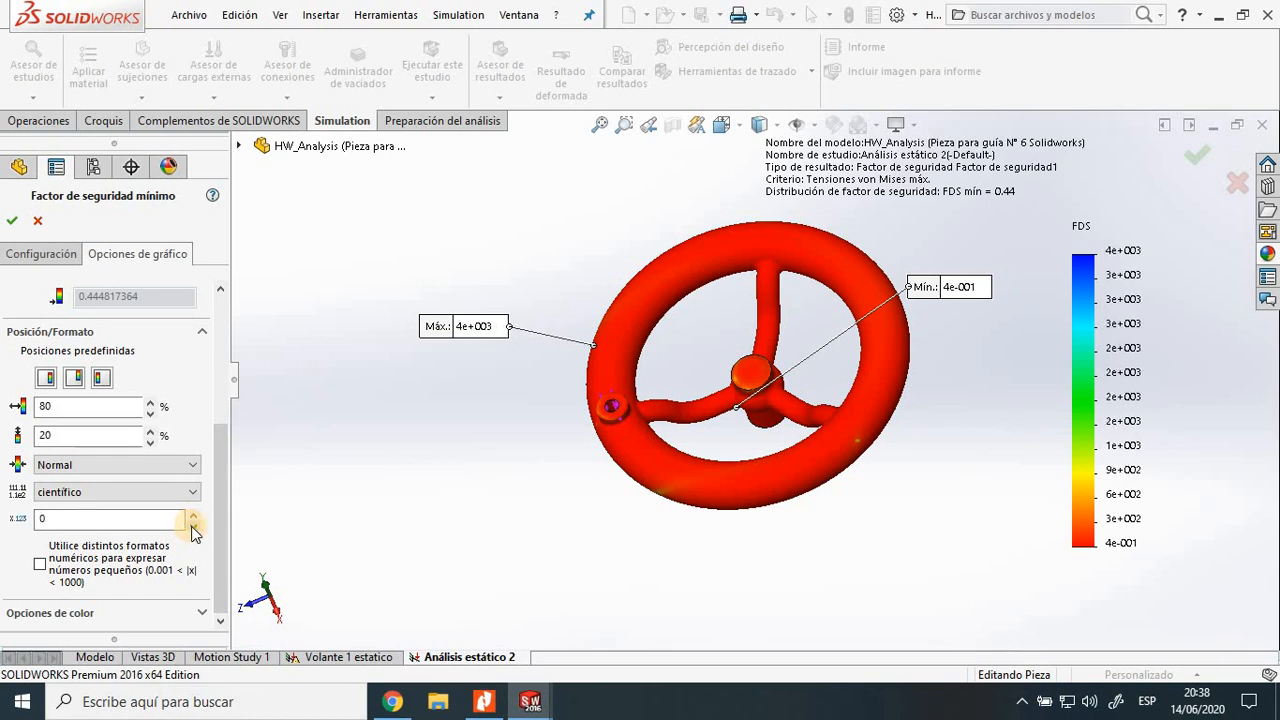
click(195, 492)
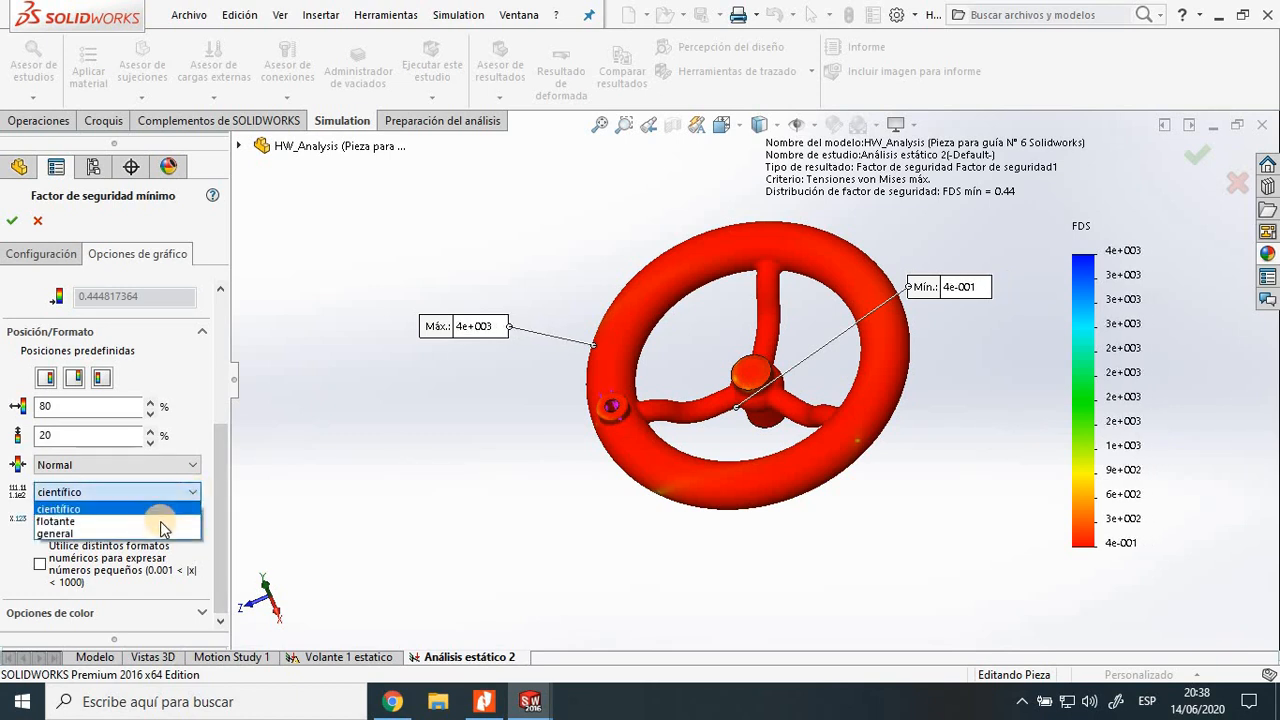
click(165, 518)
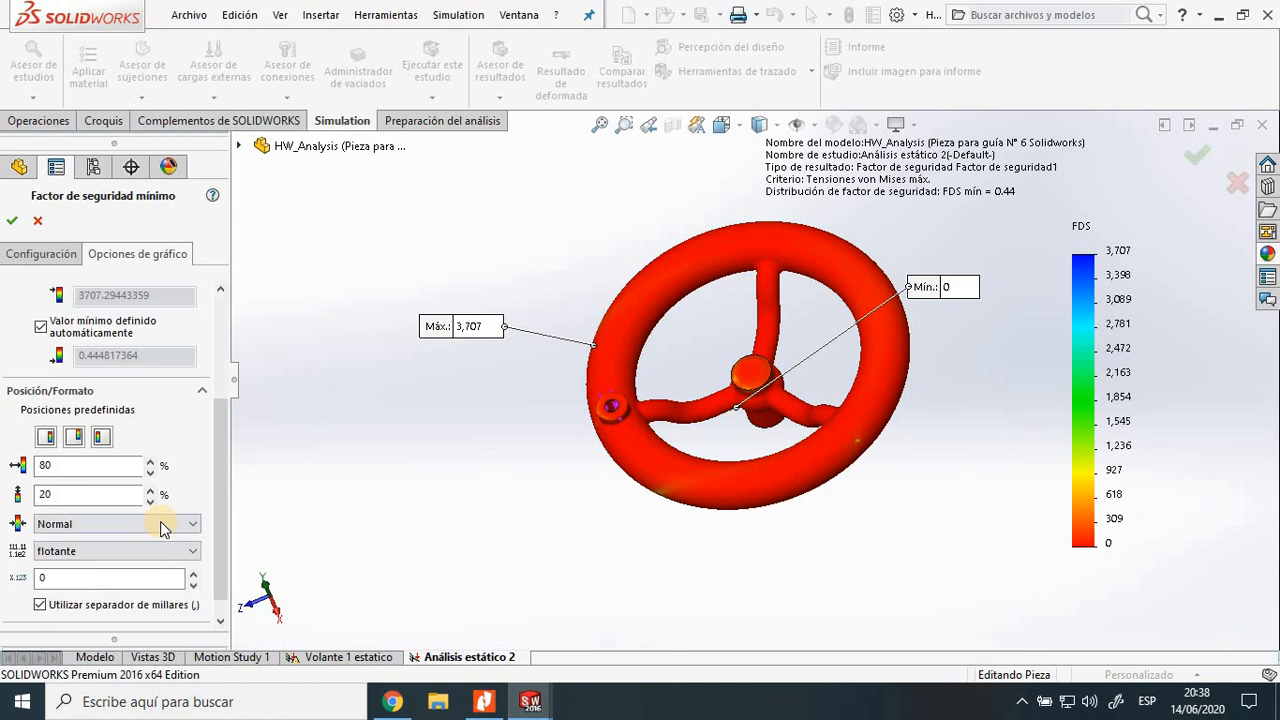
click(193, 574)
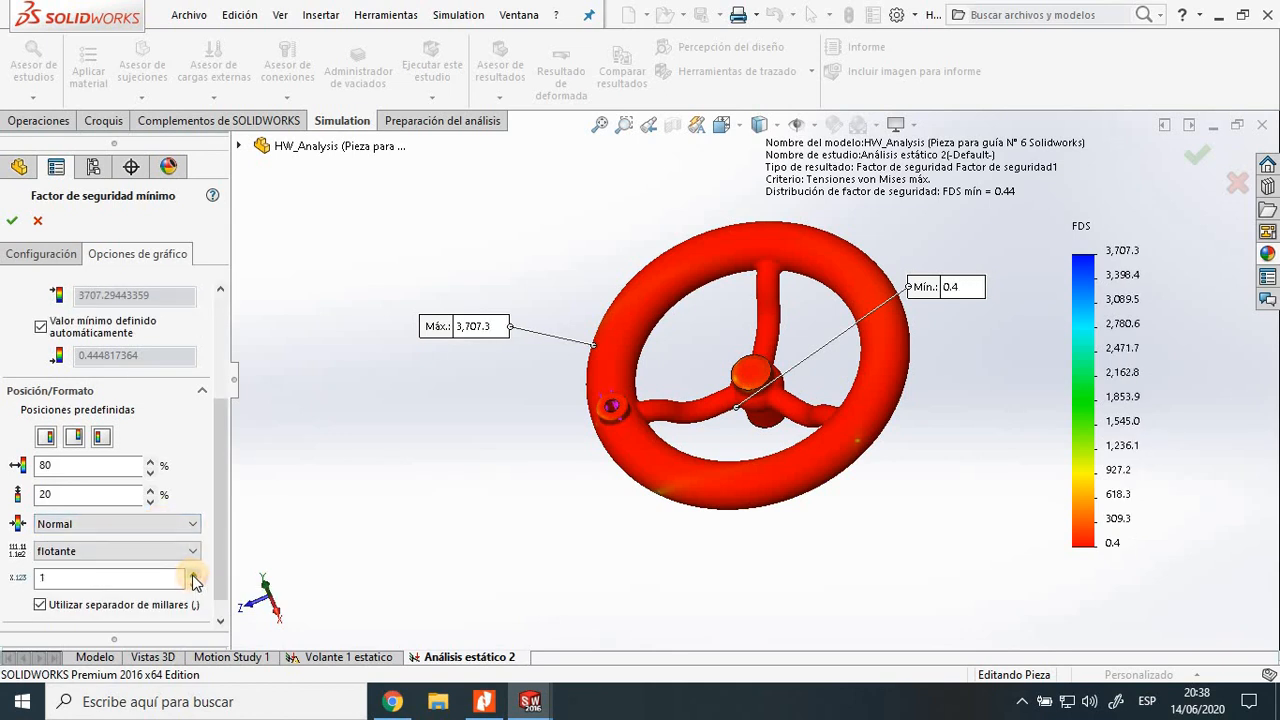
click(193, 574)
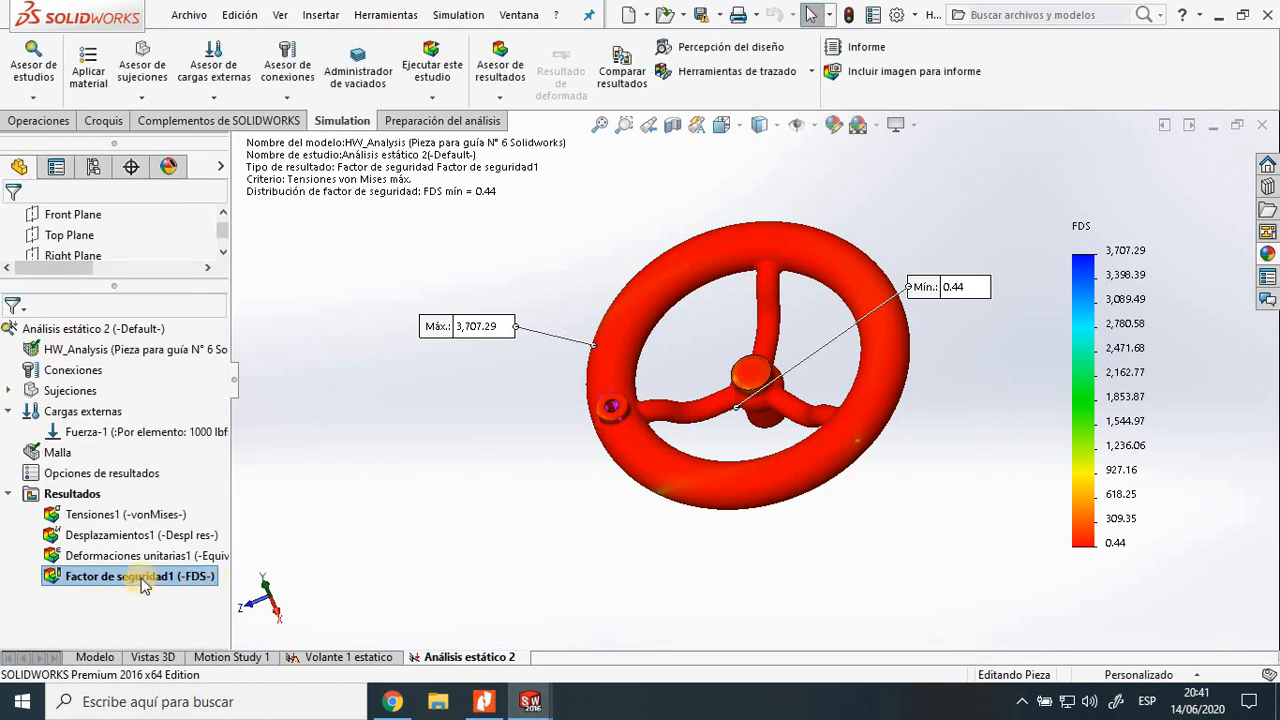
Start a second safety factor plot for all bodies with the Tensión de von Mises máx. criterion.
click(88, 494)
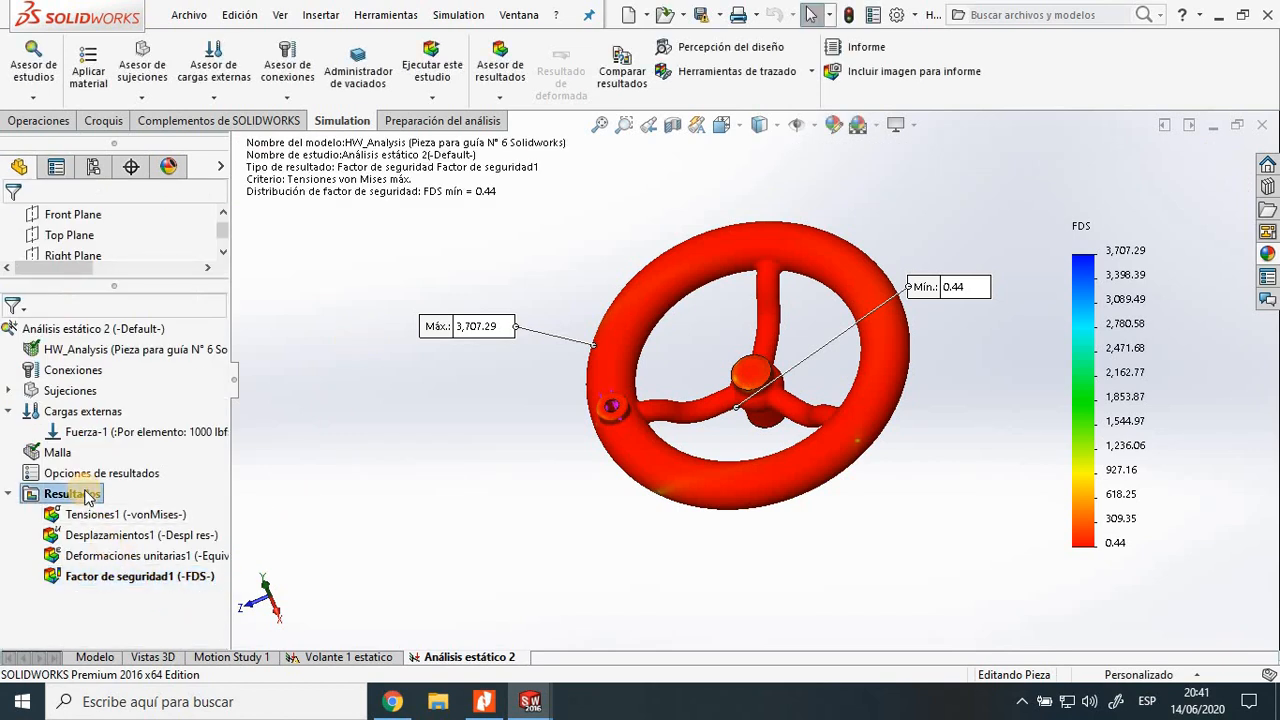
right_click(88, 494)
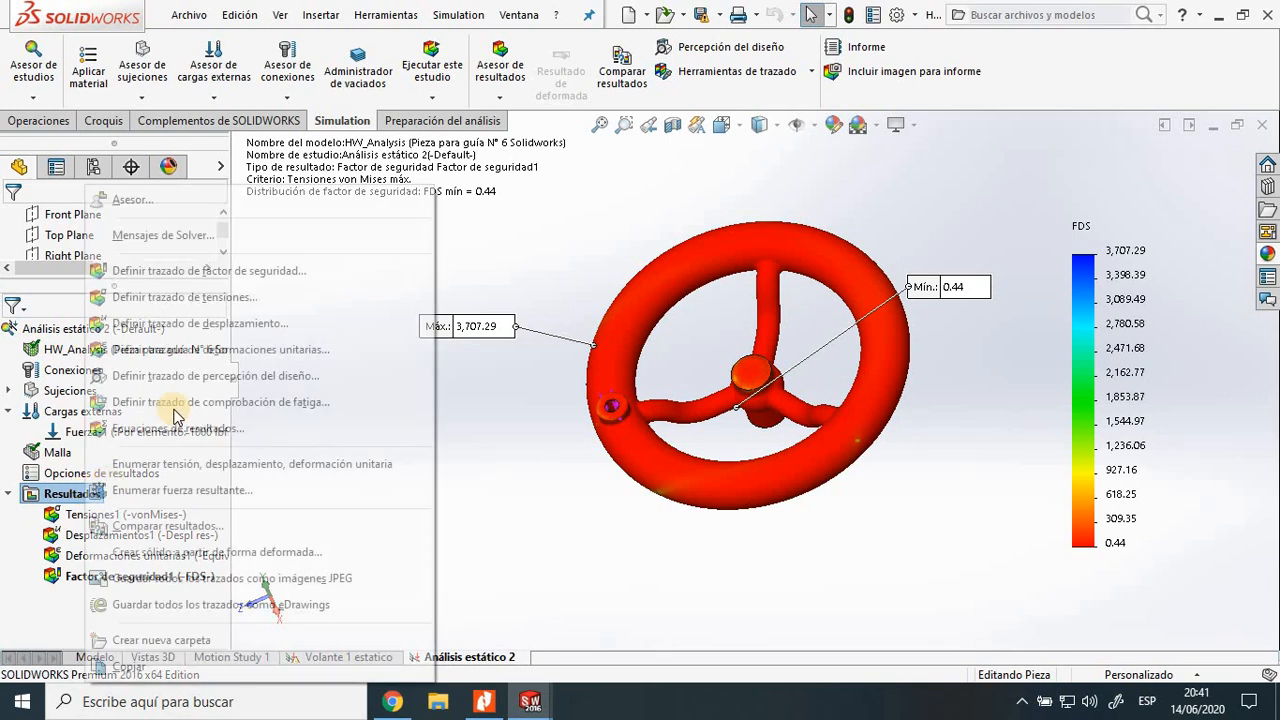
click(242, 272)
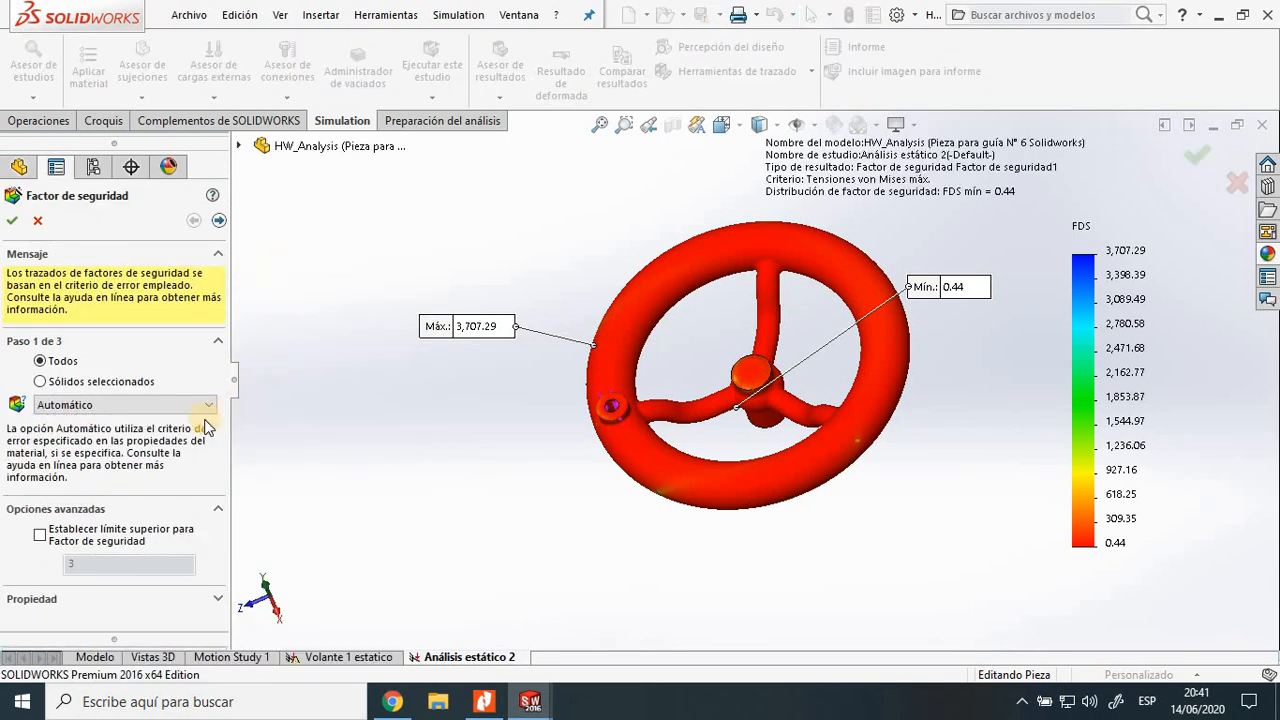
click(119, 405)
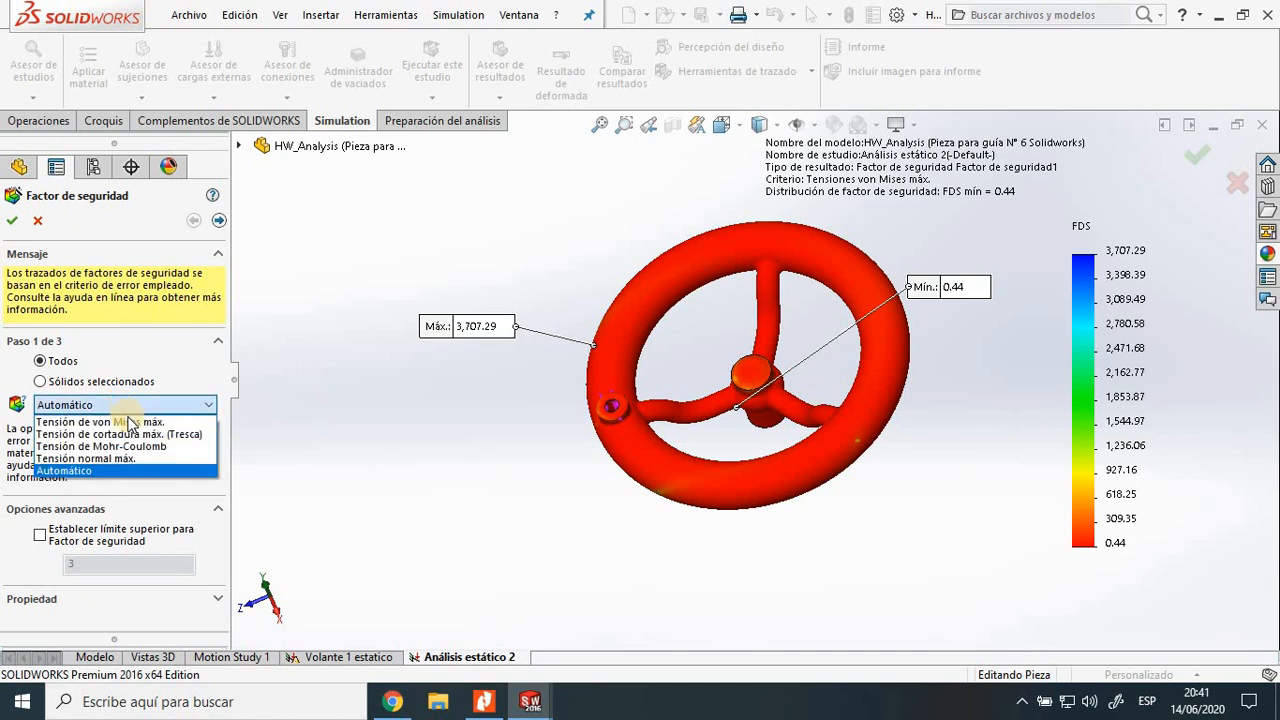
click(192, 421)
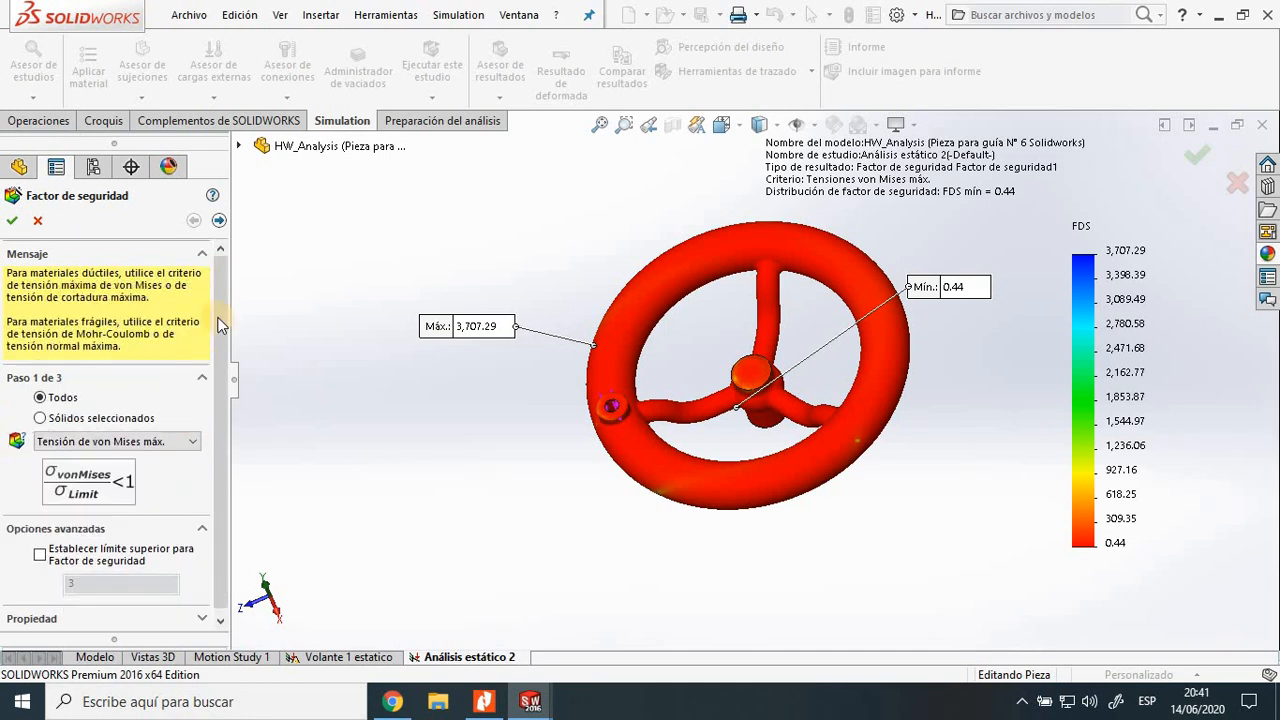
Set the second safety factor plot's stress units to N/mm^2 (MPa) and proceed to the final definition stage.
click(219, 221)
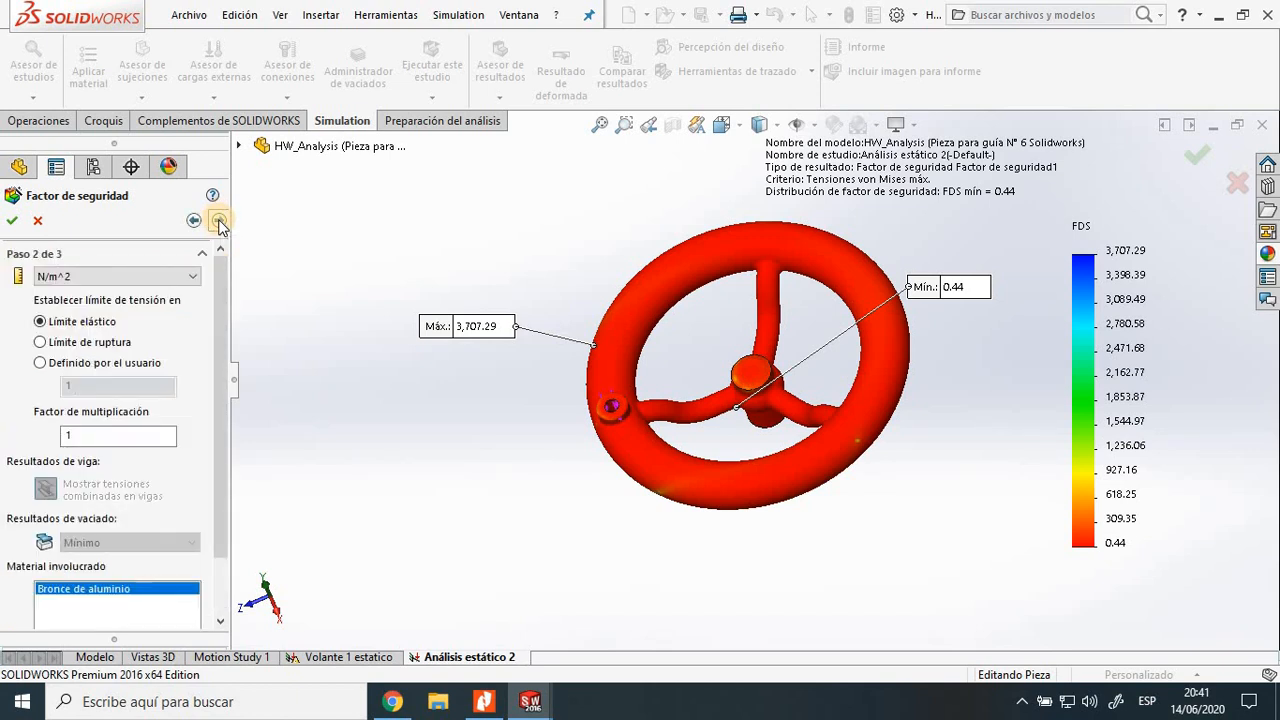
click(150, 277)
click(140, 329)
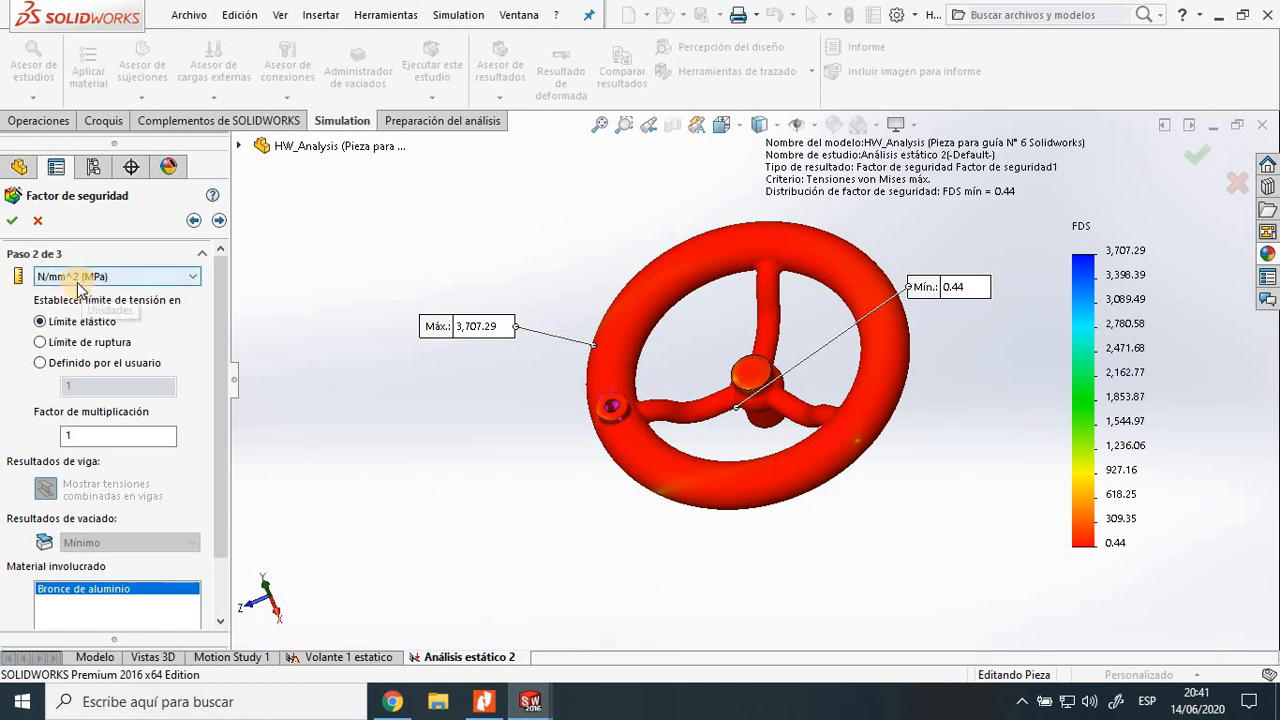
click(219, 220)
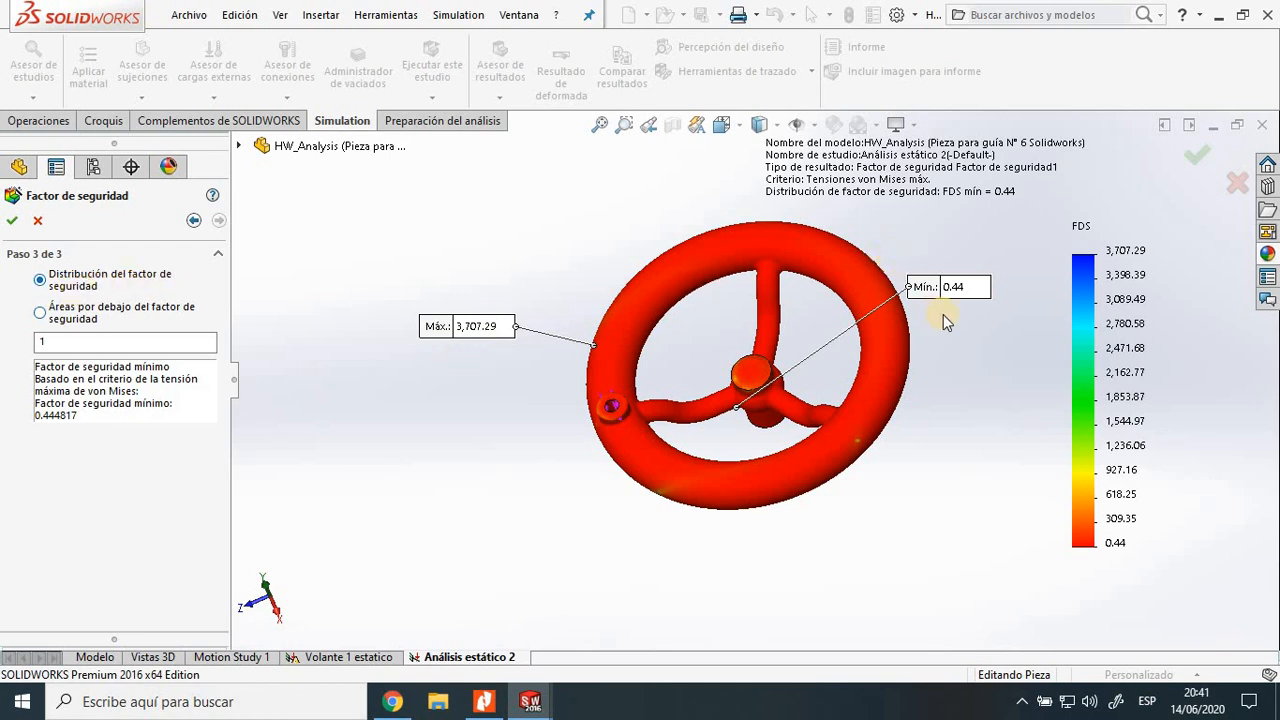
Move the minimum label farther from the wheel and create the second plot as areas below a safety factor of 1.
drag(952, 289, 992, 241)
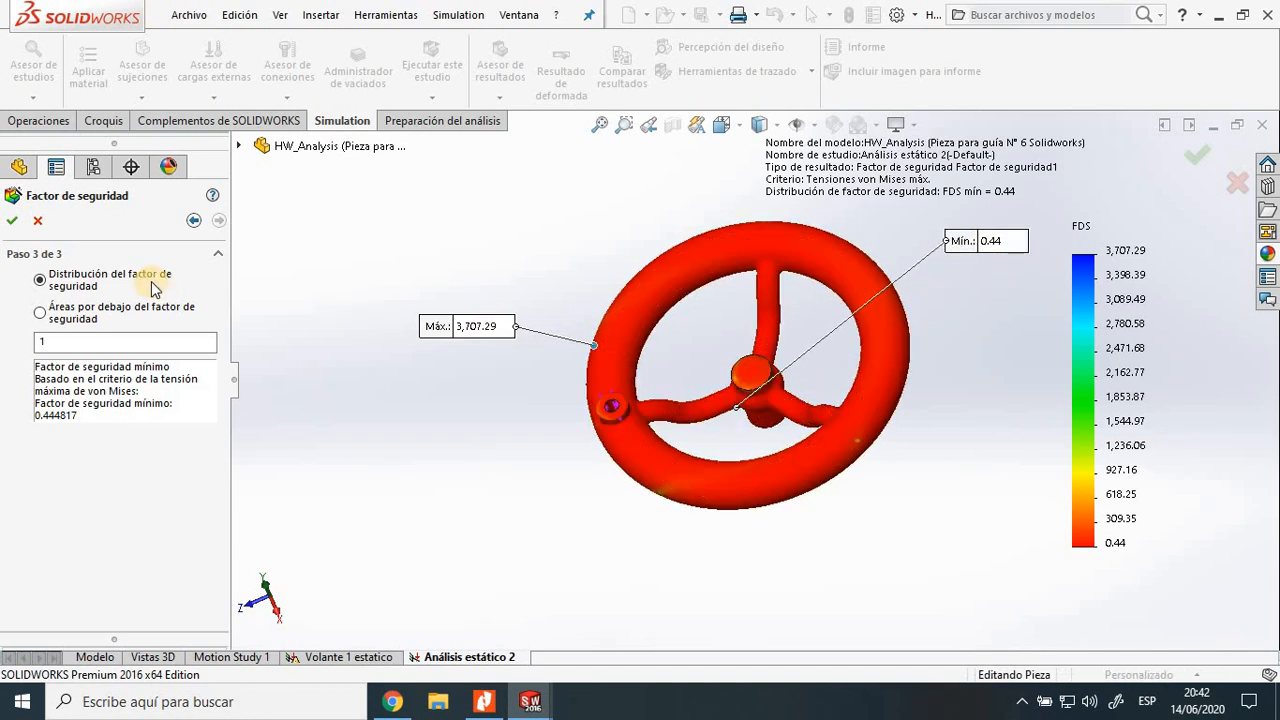
click(40, 314)
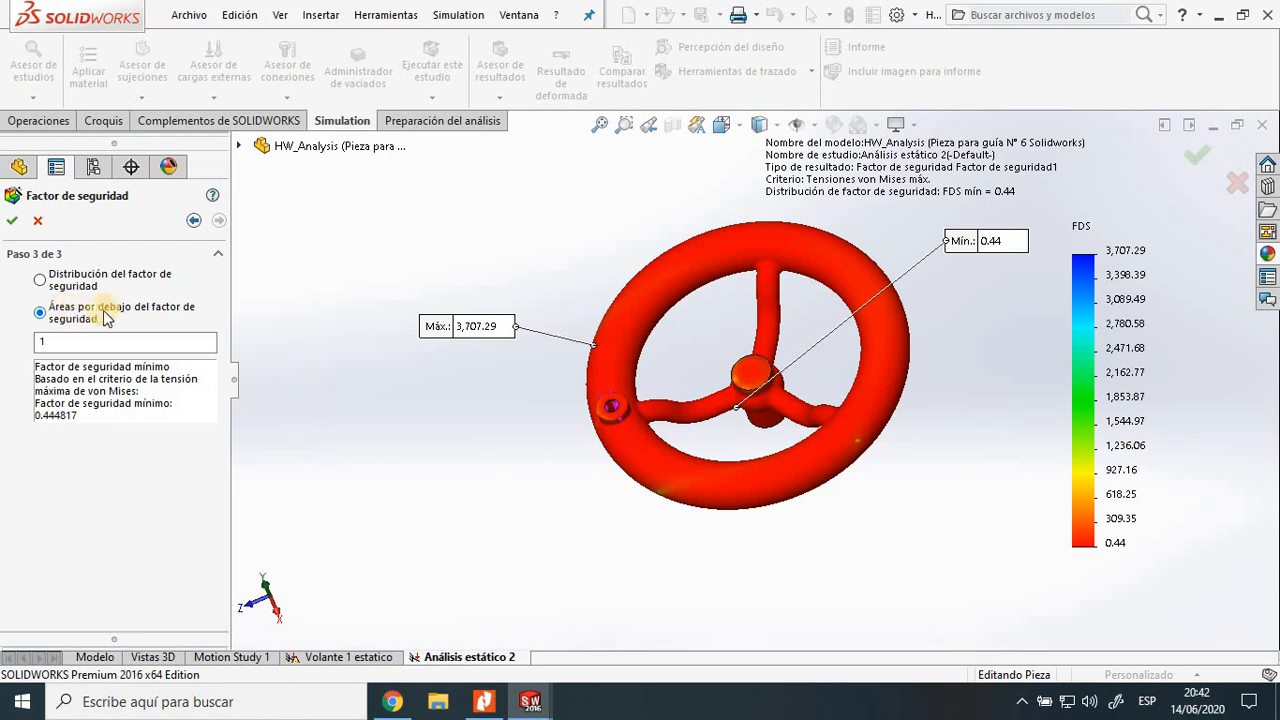
click(12, 222)
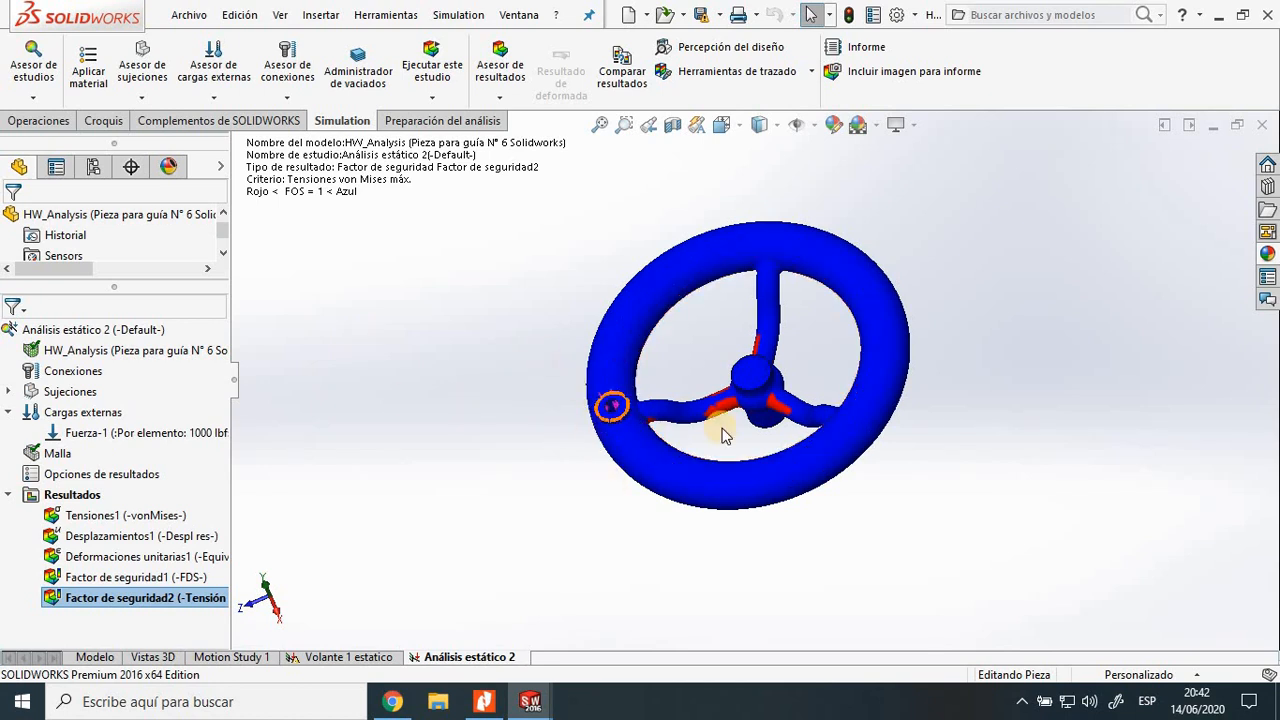
Examine the red areas of the safety factor plot where the spokes meet the hub, from several angles and close up.
mouse_move(903, 334)
middle_down()
mouse_move(857, 520)
mouse_move(820, 423)
mouse_move(923, 509)
mouse_move(950, 487)
mouse_move(911, 443)
mouse_move(895, 468)
mouse_move(802, 398)
mouse_move(929, 420)
mouse_move(1003, 309)
mouse_move(1049, 271)
mouse_move(970, 305)
mouse_move(951, 360)
mouse_move(916, 388)
mouse_move(1037, 354)
mouse_move(997, 329)
mouse_move(1018, 334)
middle_up()
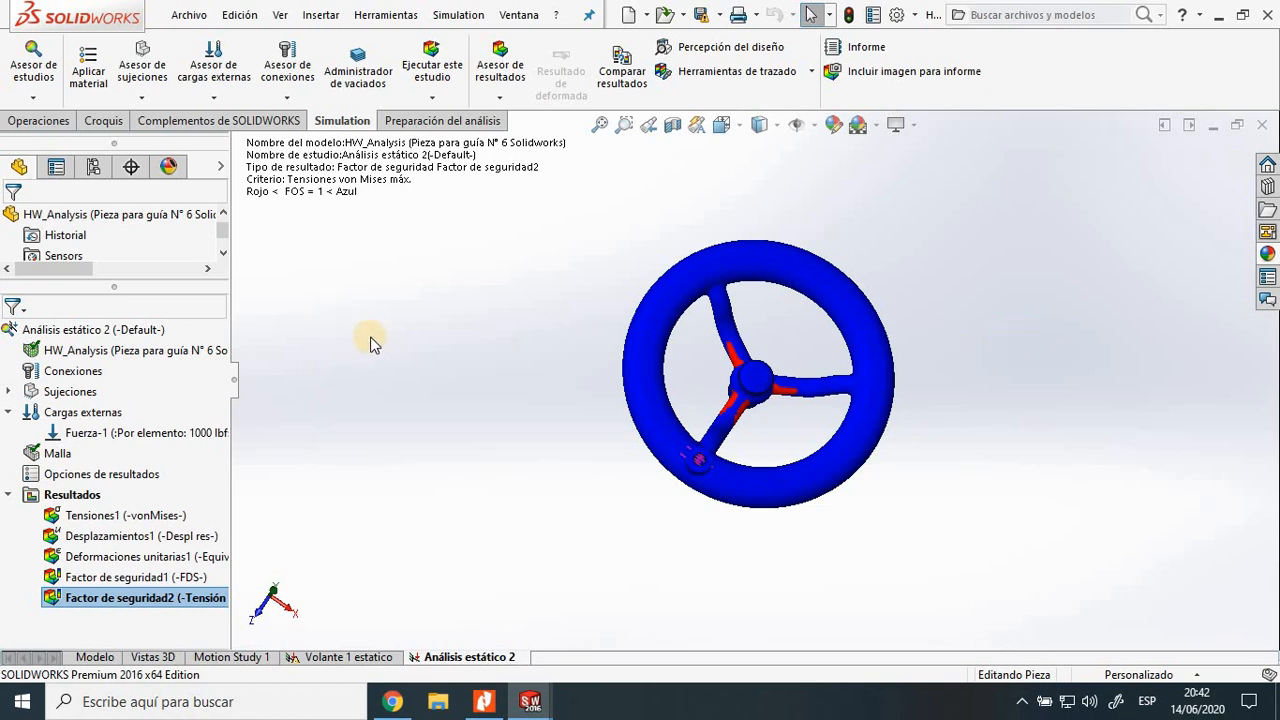
middle_drag(1020, 380, 987, 342)
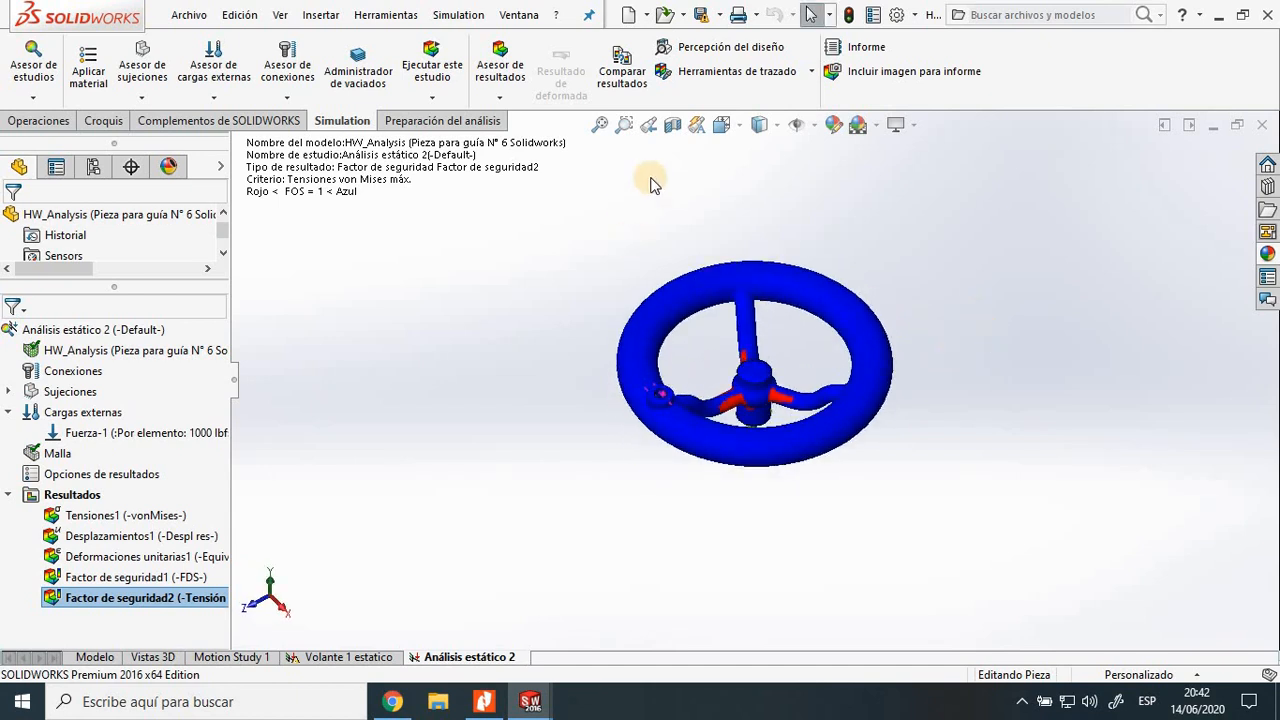
click(624, 124)
drag(707, 363, 777, 466)
drag(651, 213, 776, 348)
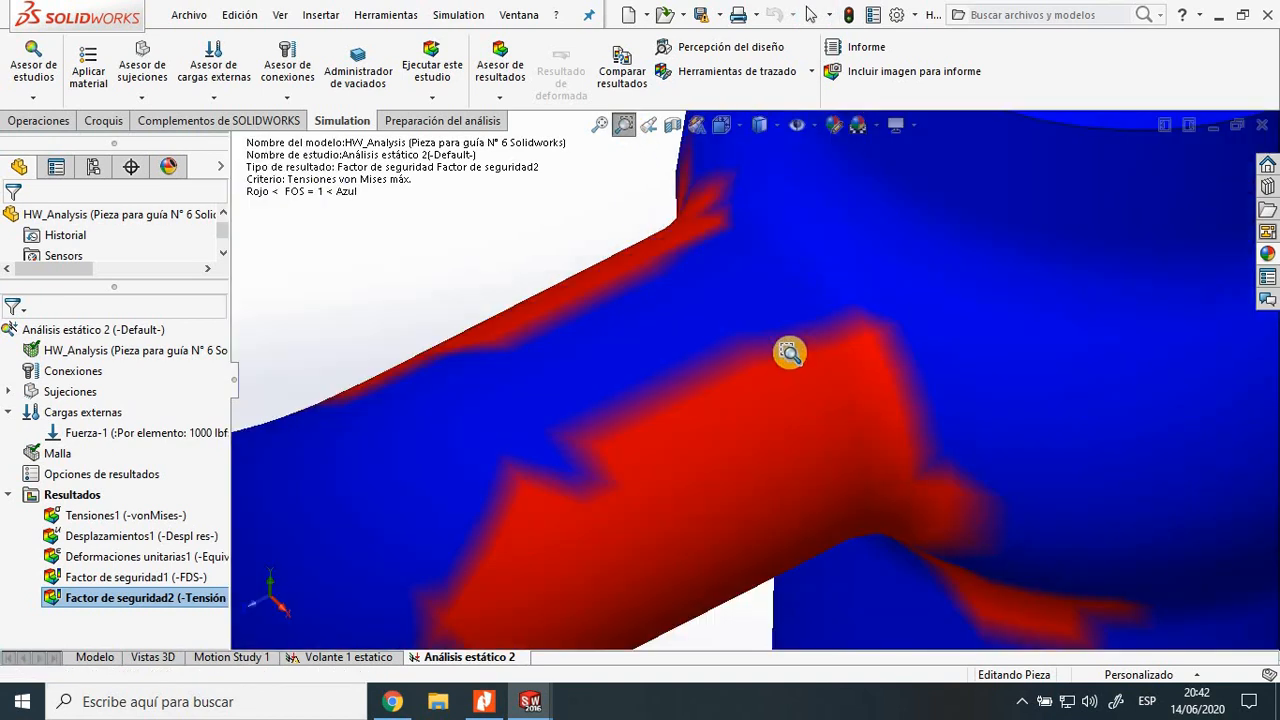
Examine the below-1 safety factor areas across the whole handwheel, from the hub joints out to the rim.
scroll(778, 350, up, 3)
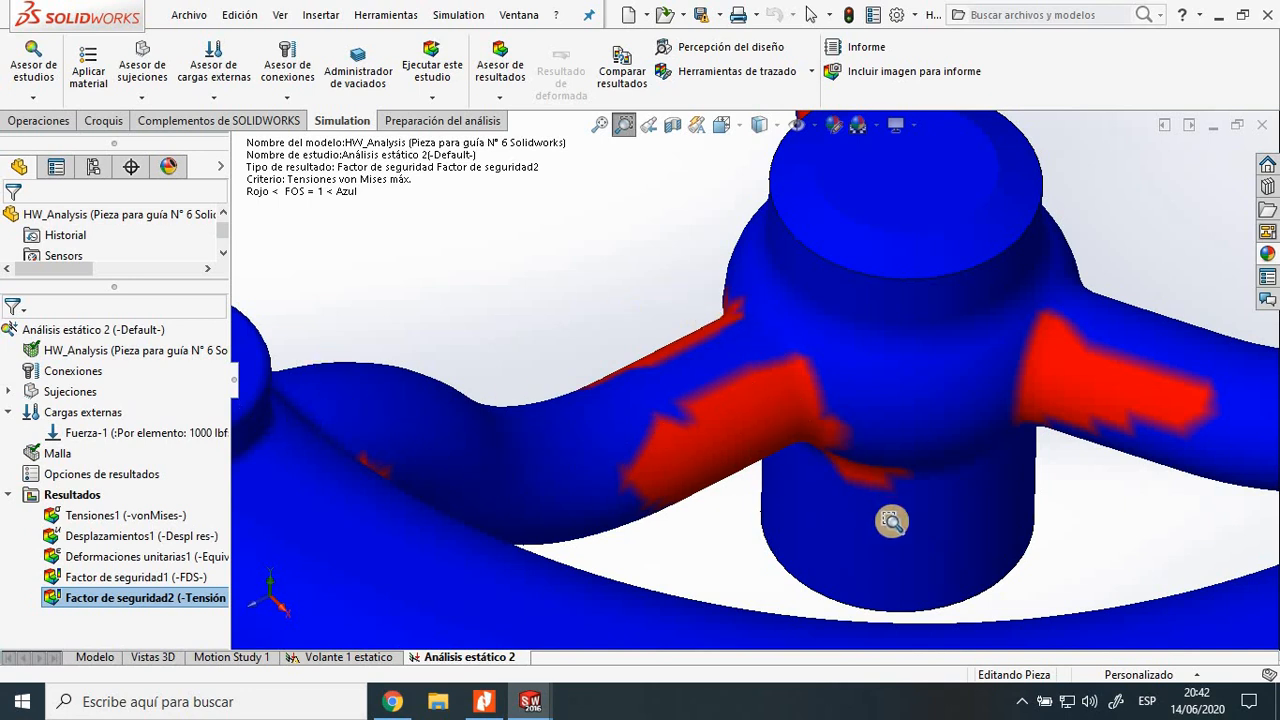
middle_drag(891, 523, 960, 280)
middle_drag(954, 230, 790, 255)
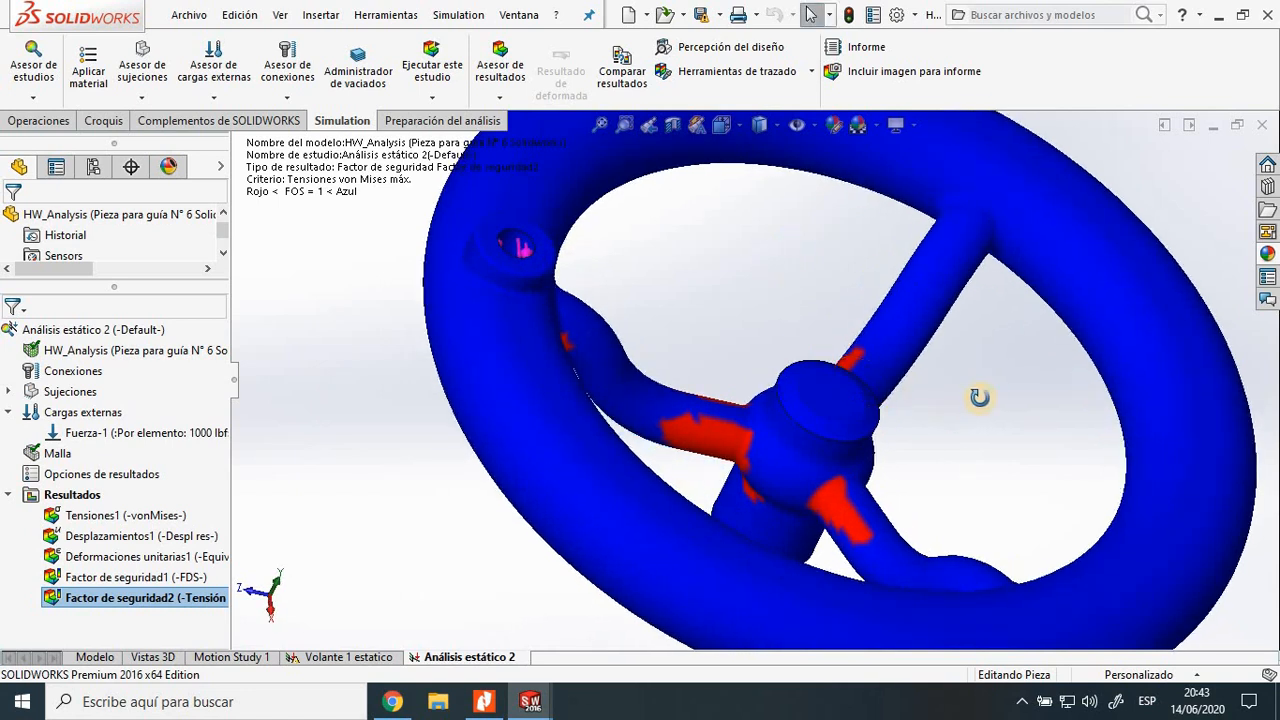
middle_drag(980, 394, 805, 450)
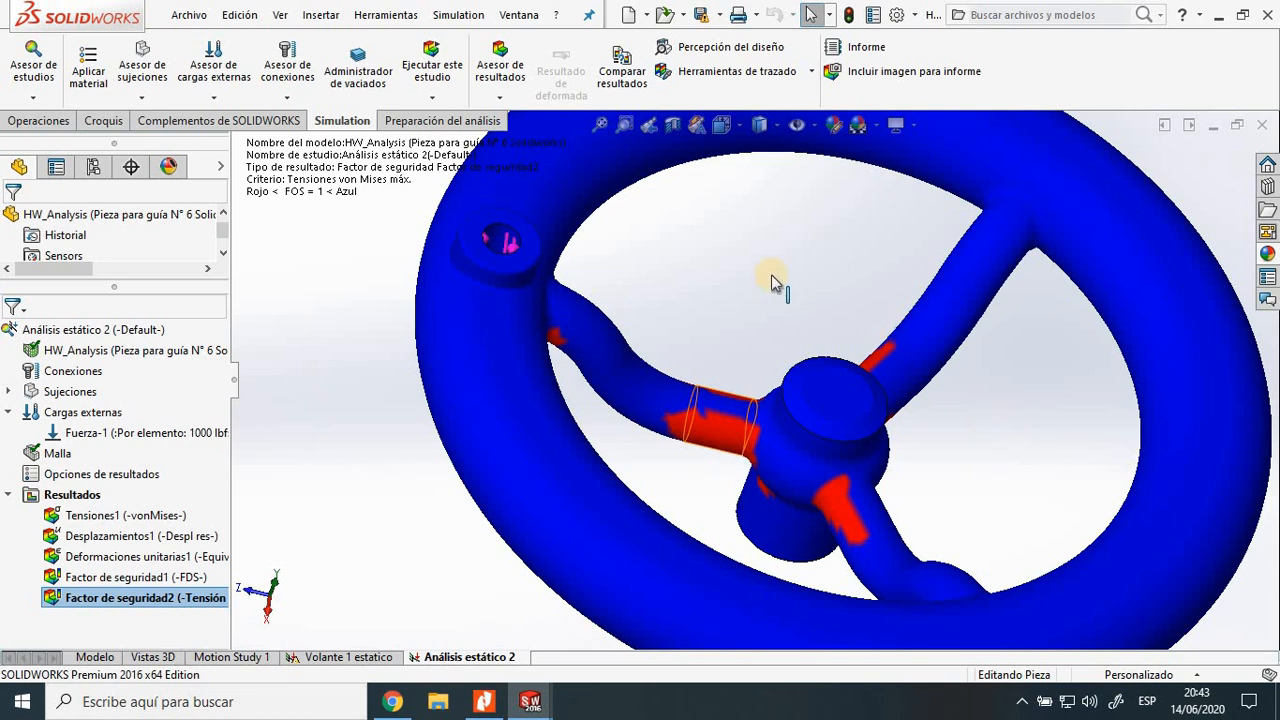
scroll(772, 283, up, 3)
middle_drag(768, 285, 513, 425)
mouse_move(376, 398)
middle_down()
mouse_move(366, 394)
mouse_move(380, 406)
middle_up()
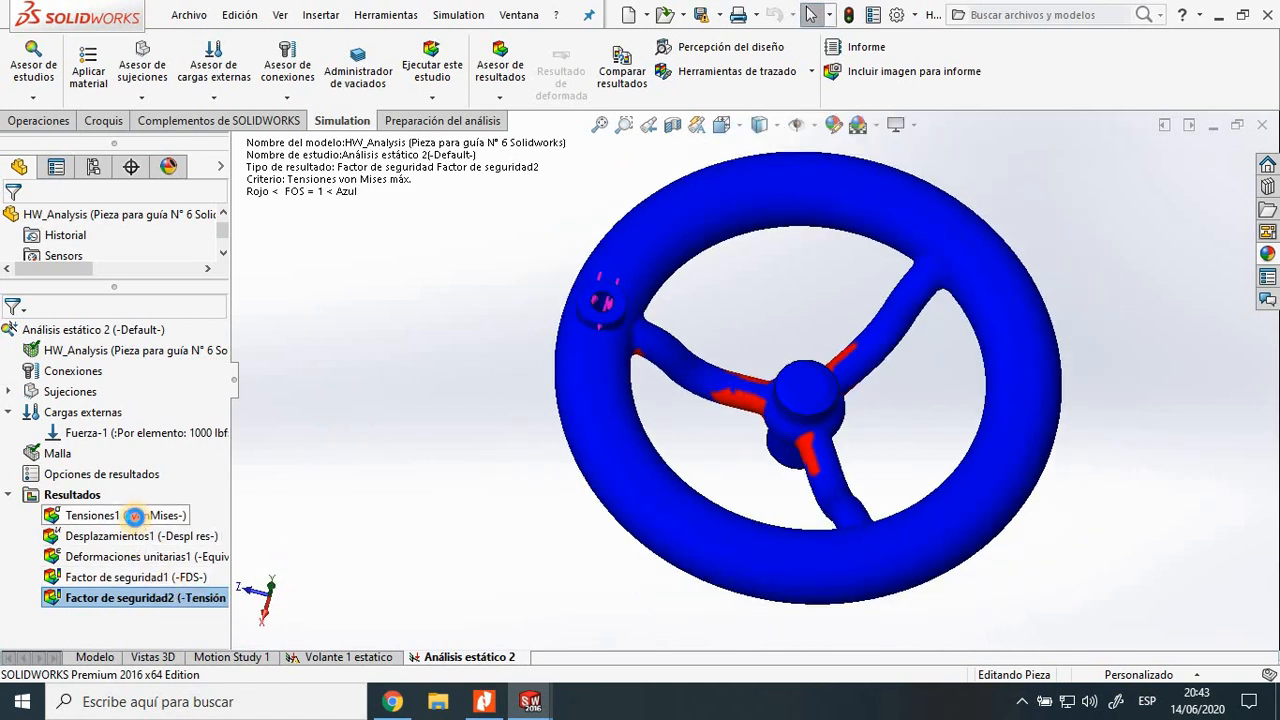
Display the Tensiones1 von Mises plot and move its minimum label outside the rim and its maximum label near the hub.
click(134, 515)
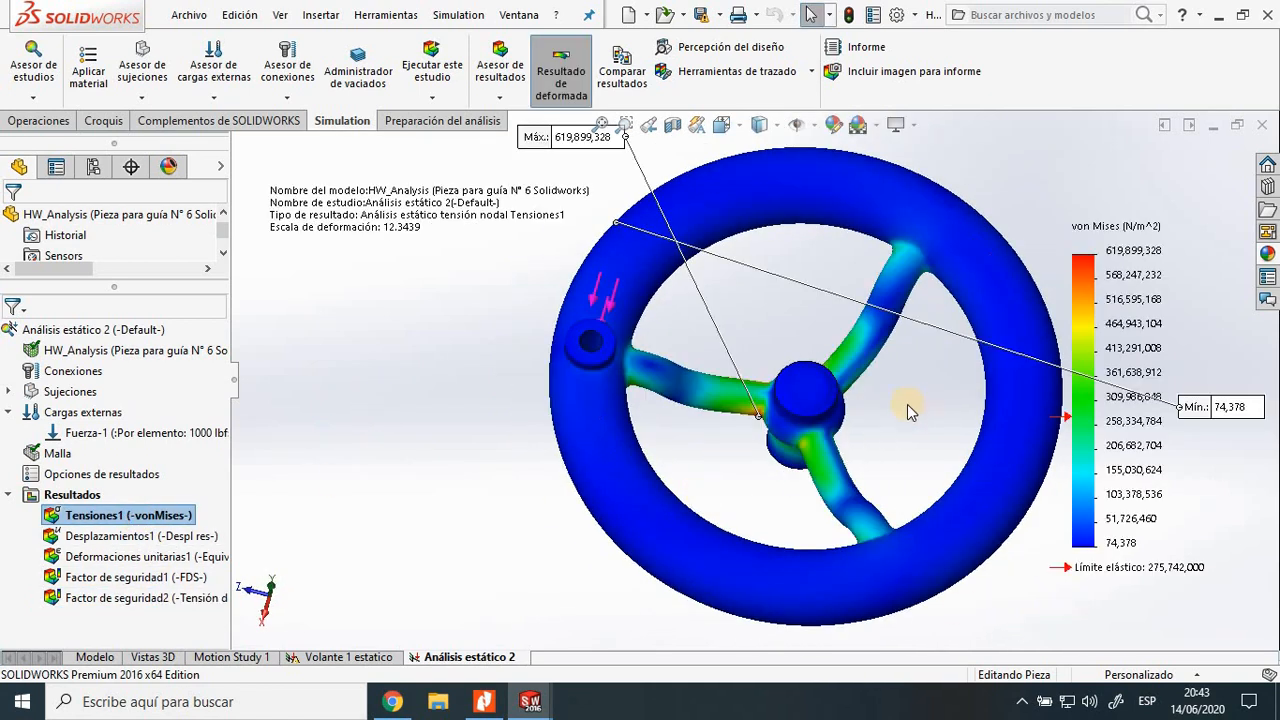
drag(1228, 408, 348, 304)
drag(561, 136, 766, 283)
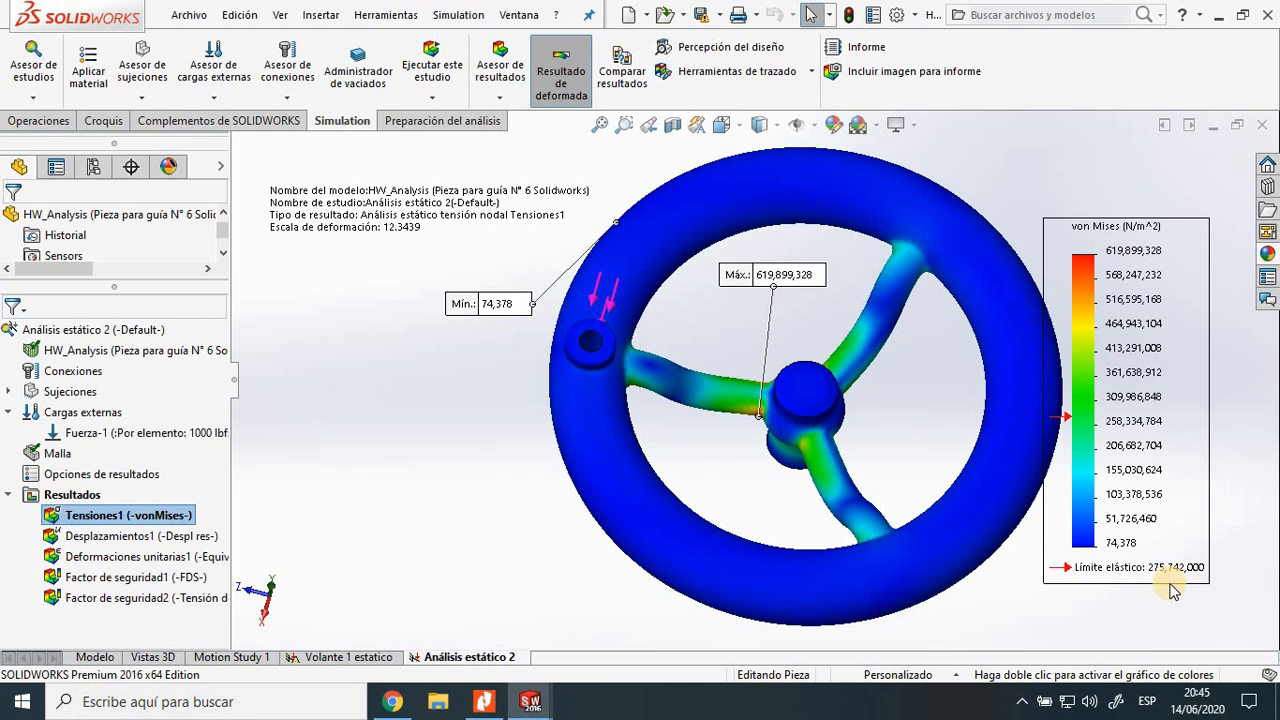
Compare the Factor de seguridad1 distribution plot with the Factor de seguridad2 plot of areas below 1, ending on the latter.
double_click(157, 599)
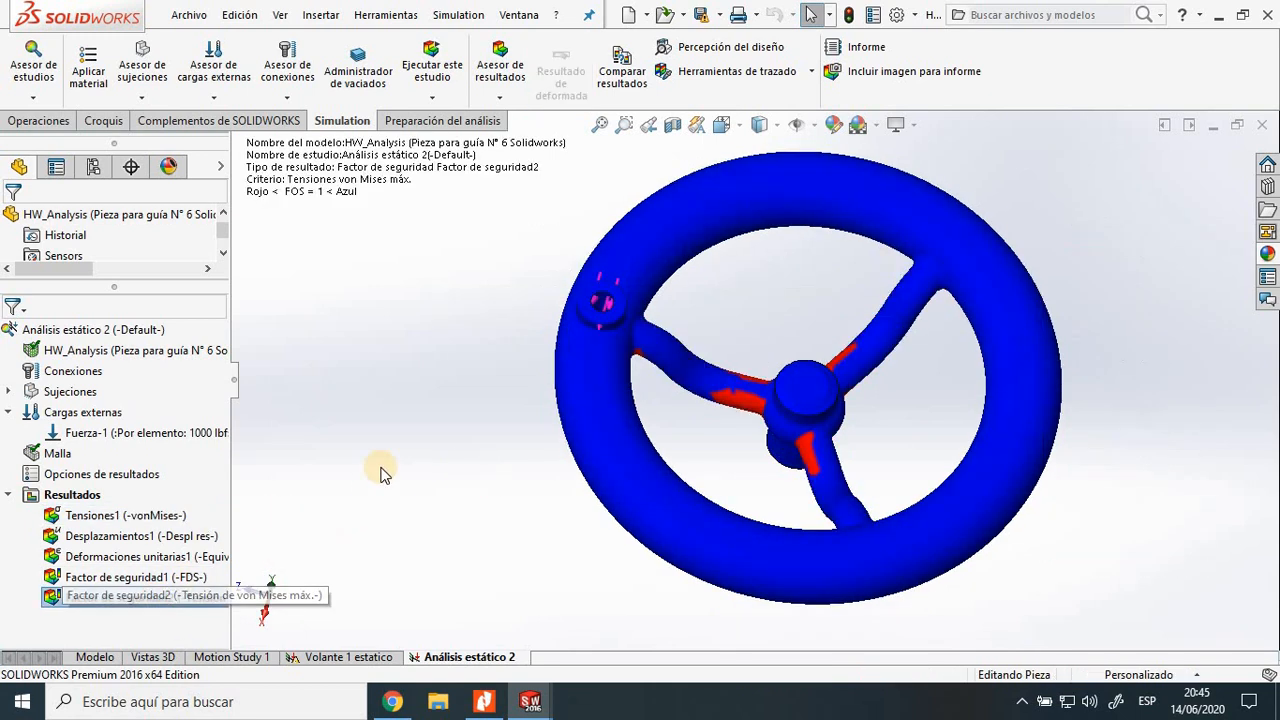
double_click(160, 578)
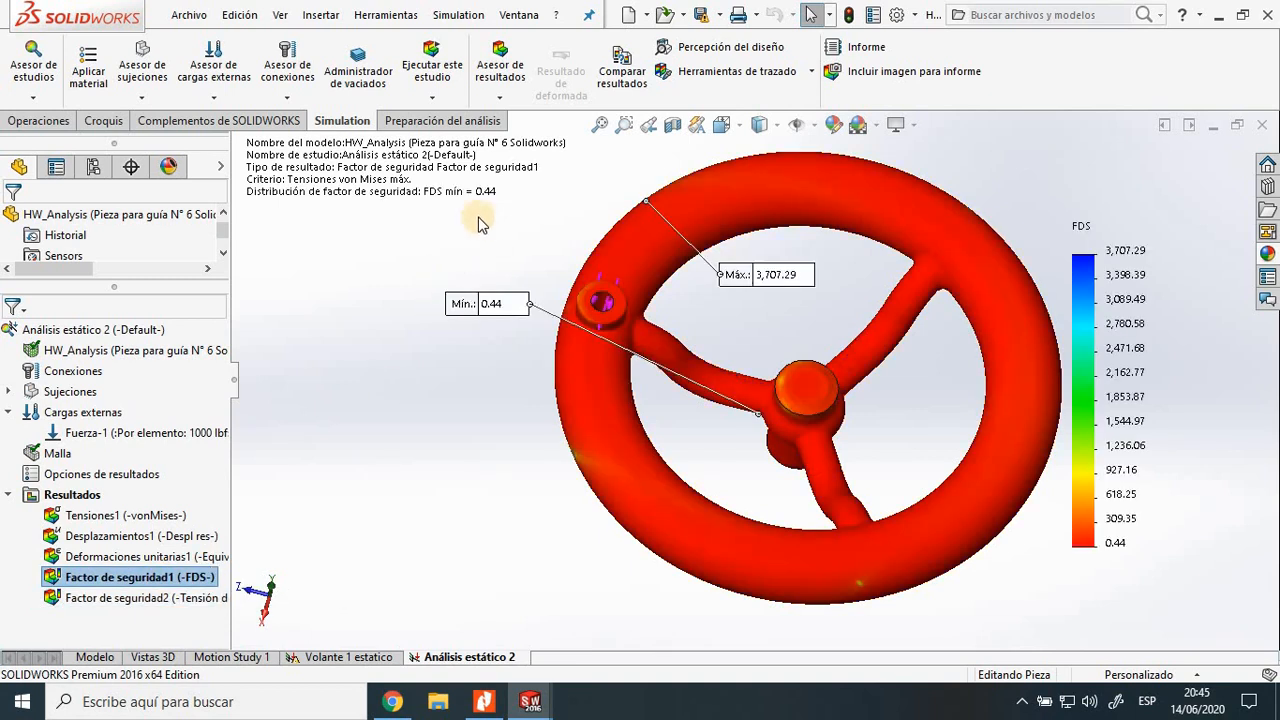
double_click(148, 598)
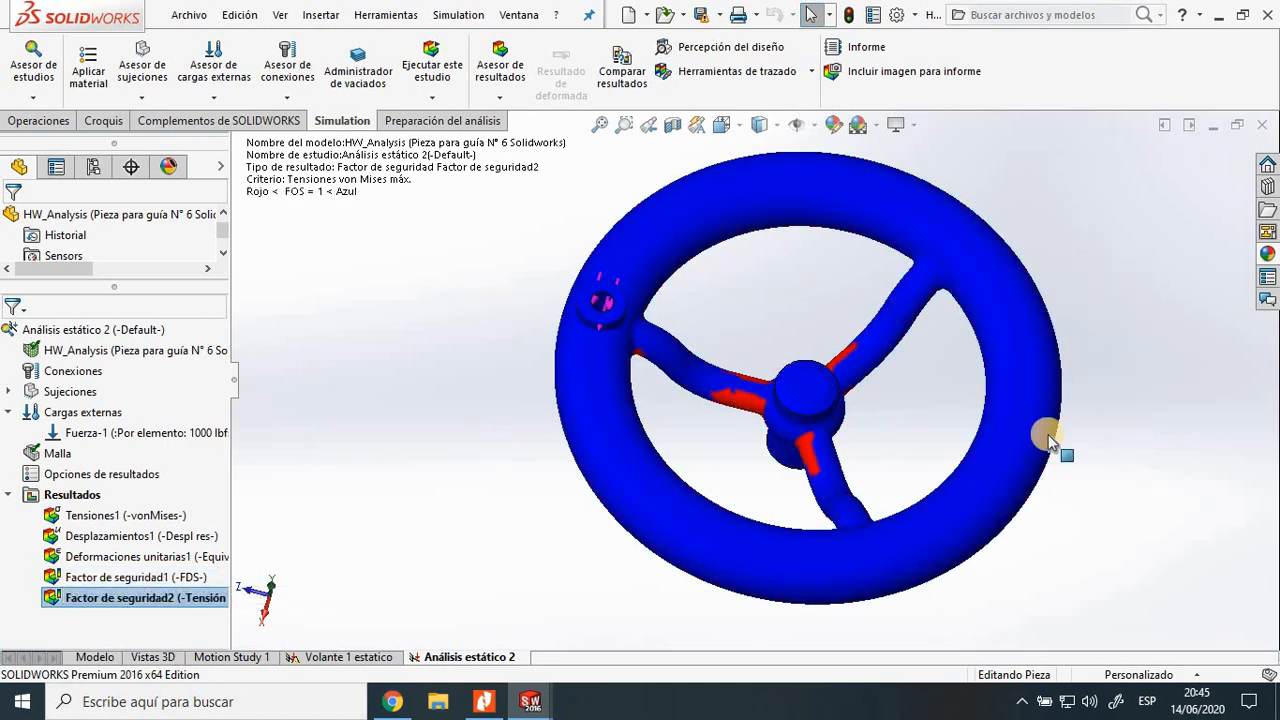
Inspect the red zones of the Factor de seguridad2 plot on all three spokes from the front, side and back, and enlarged.
middle_drag(1192, 377, 926, 418)
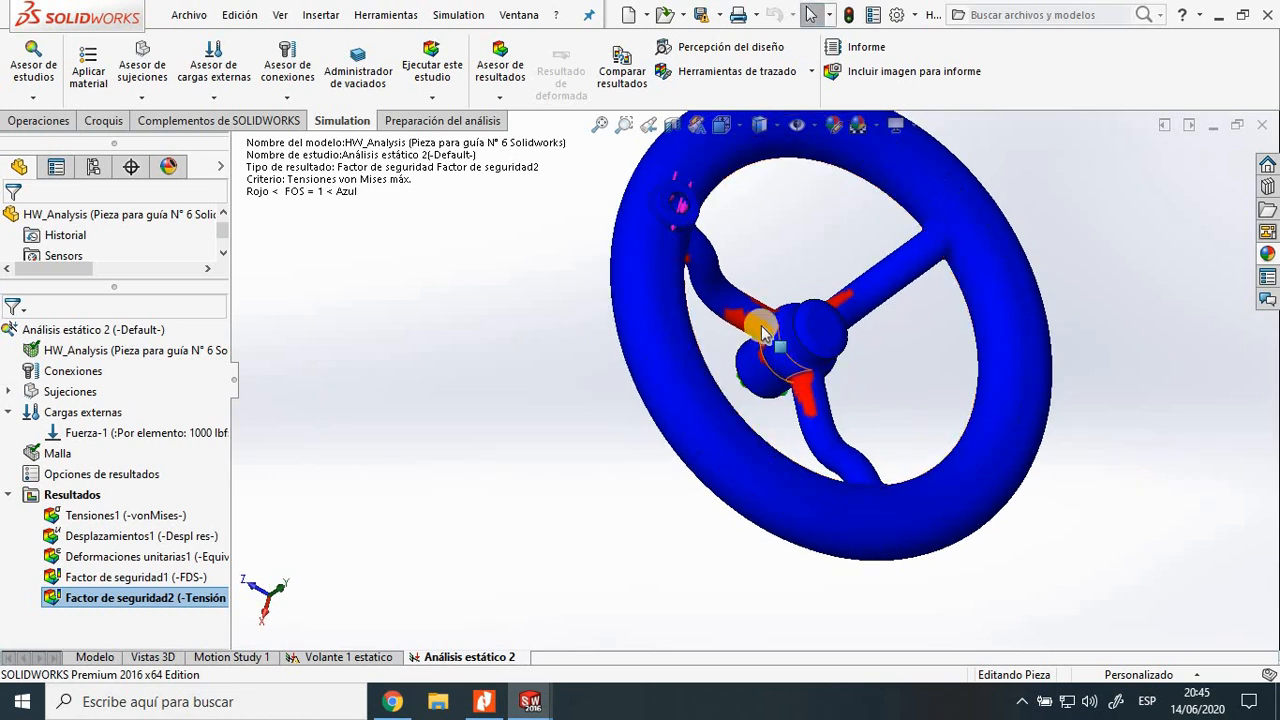
middle_drag(1029, 380, 846, 271)
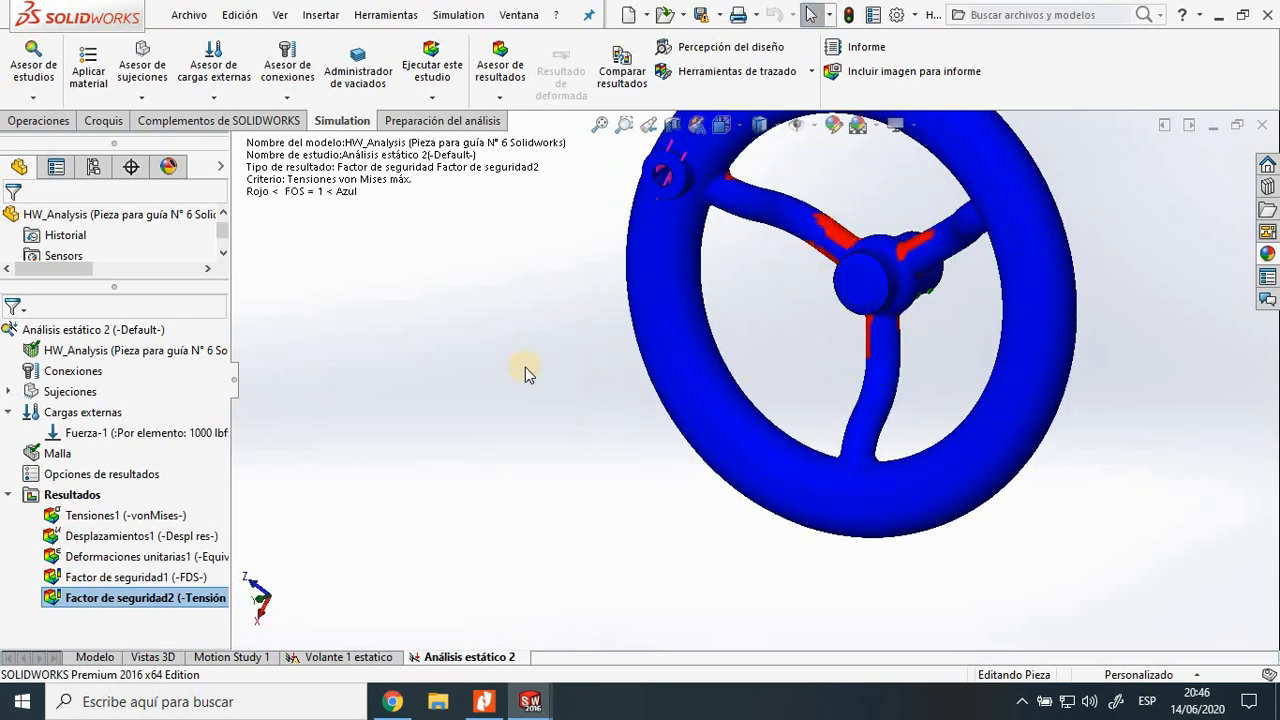
middle_drag(444, 358, 540, 390)
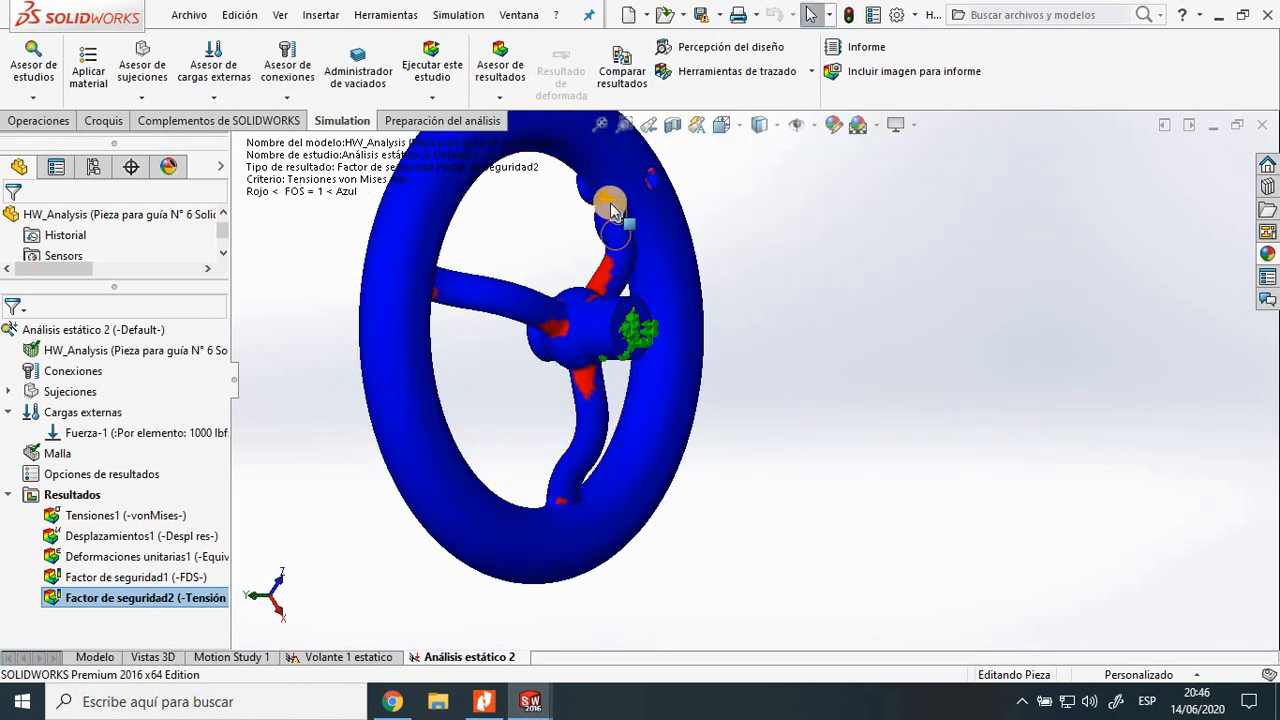
middle_drag(852, 417, 1062, 322)
scroll(547, 350, up, 1)
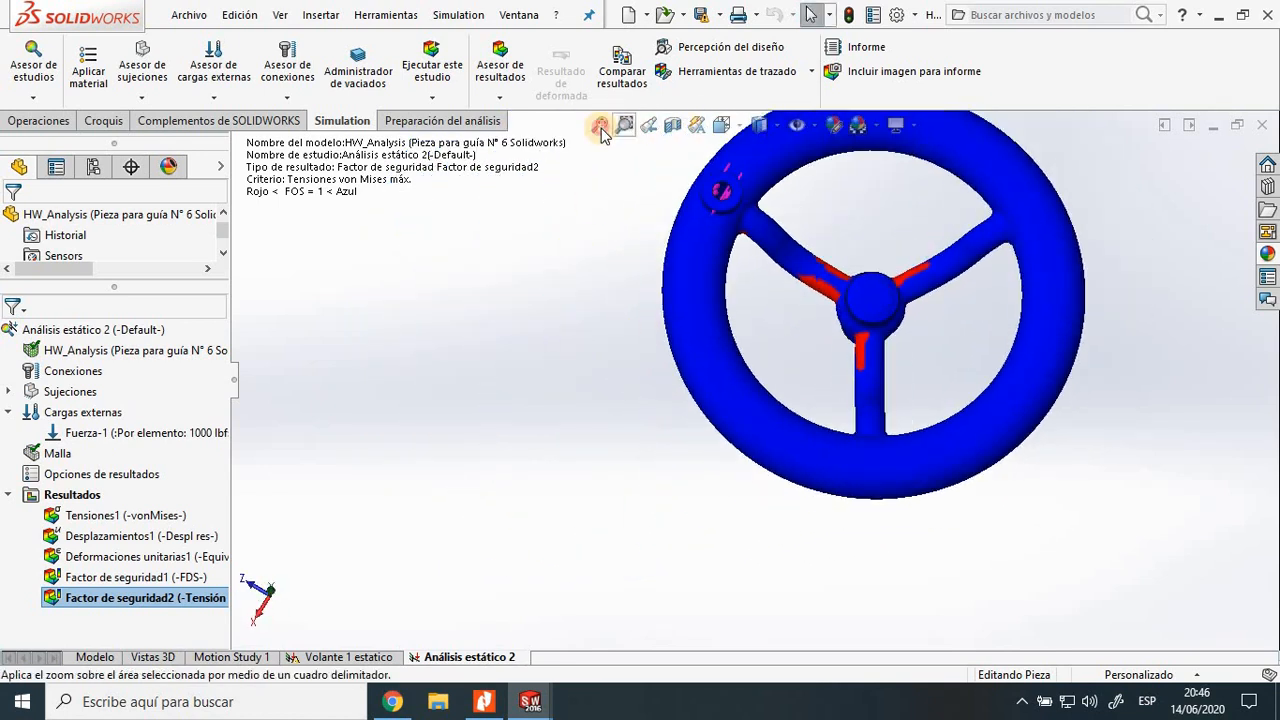
click(600, 126)
middle_drag(1010, 427, 876, 492)
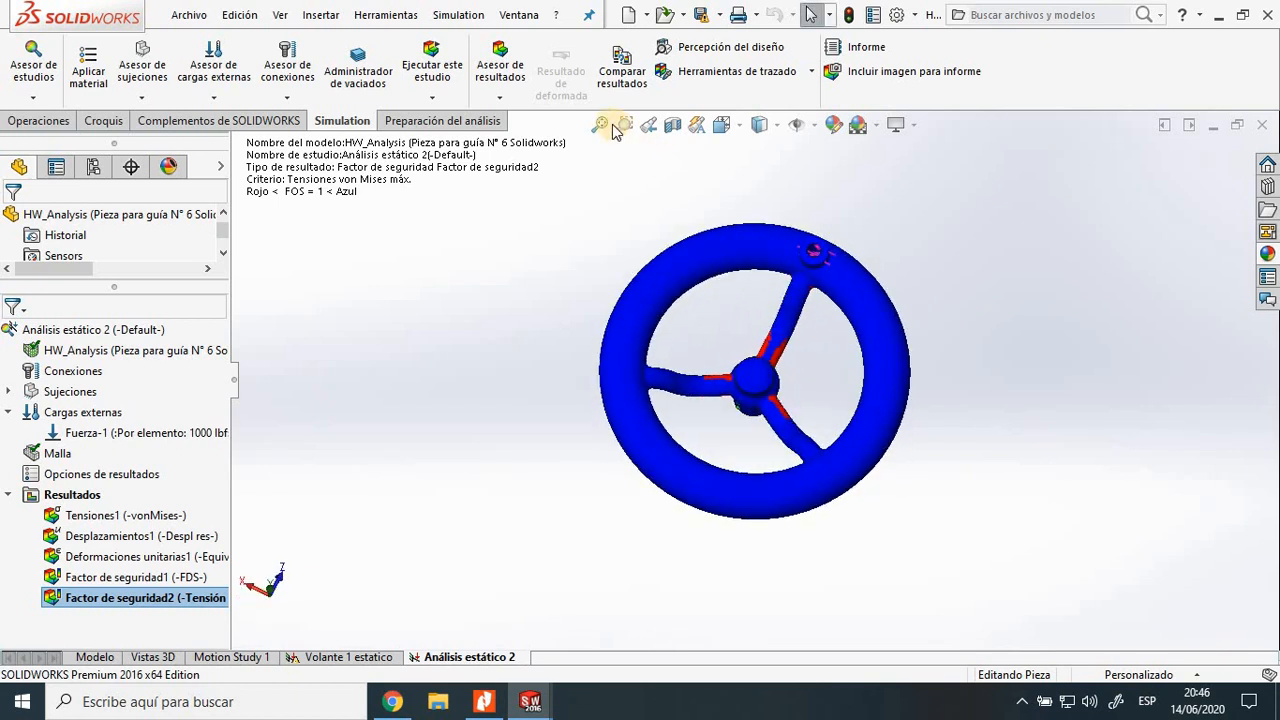
click(626, 128)
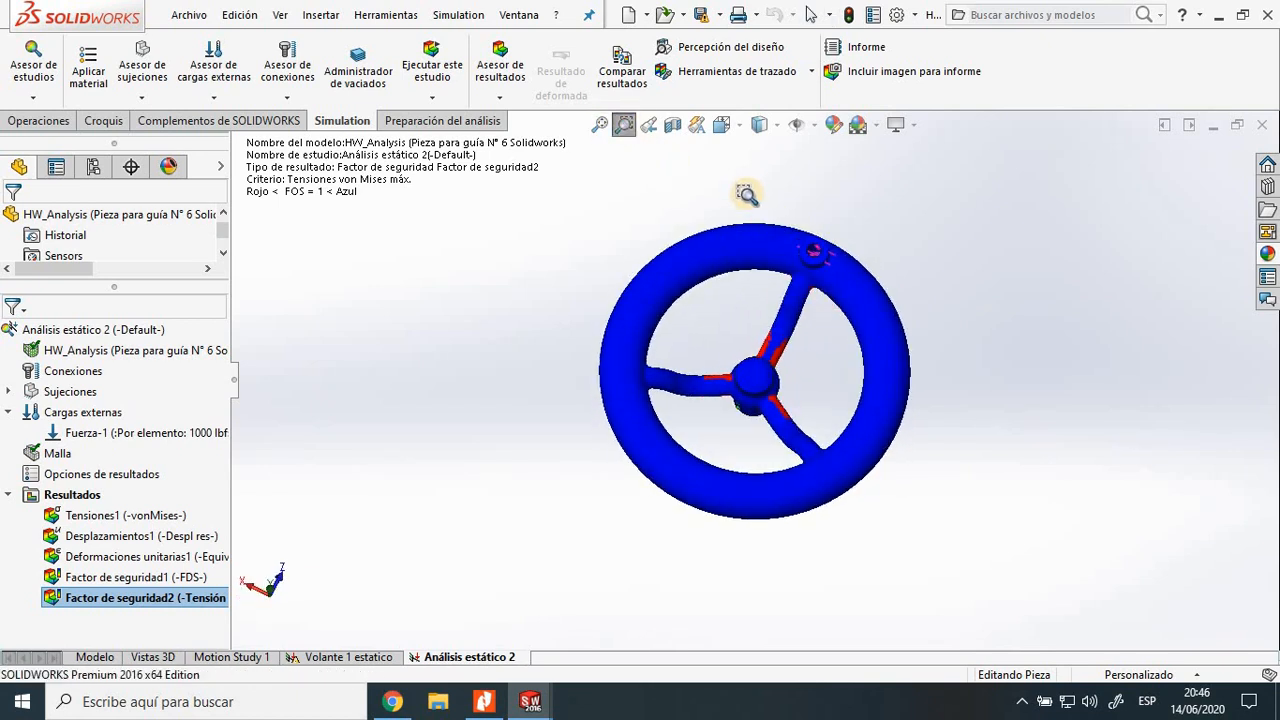
drag(737, 200, 940, 488)
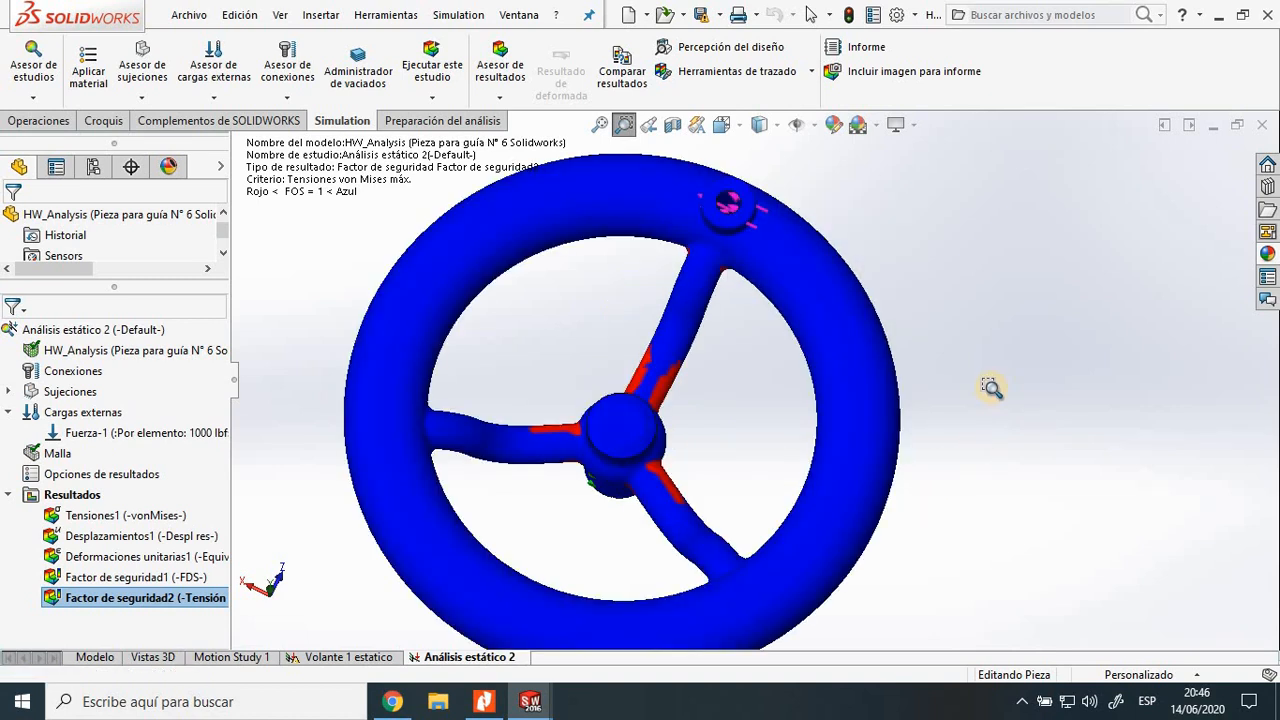
right_click(990, 389)
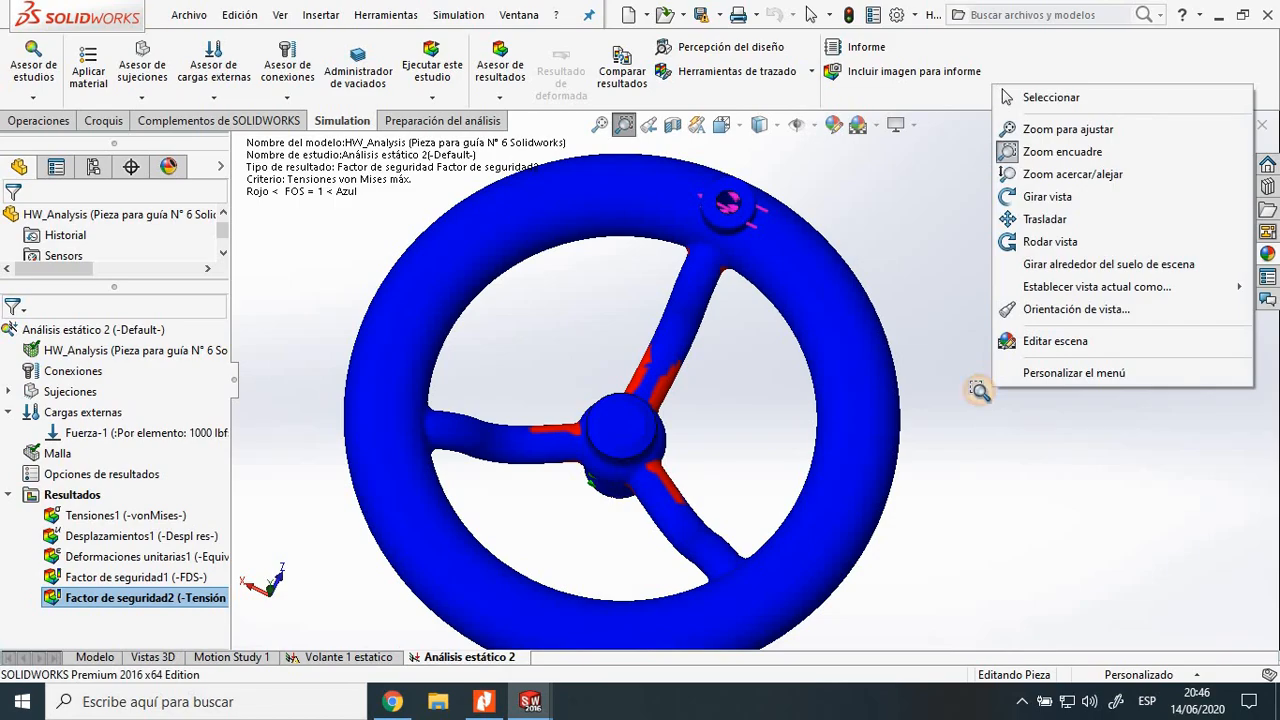